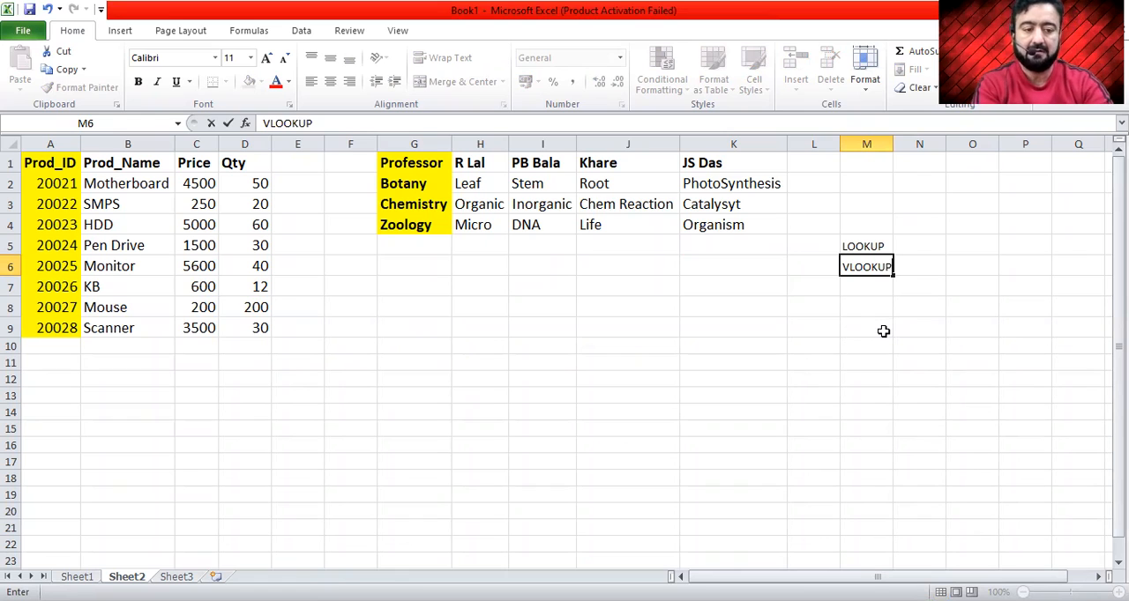
- Enter HLOOKUP in cell M7, below VLOOKUP in the list of lookup functions
text(HLOOKUP)
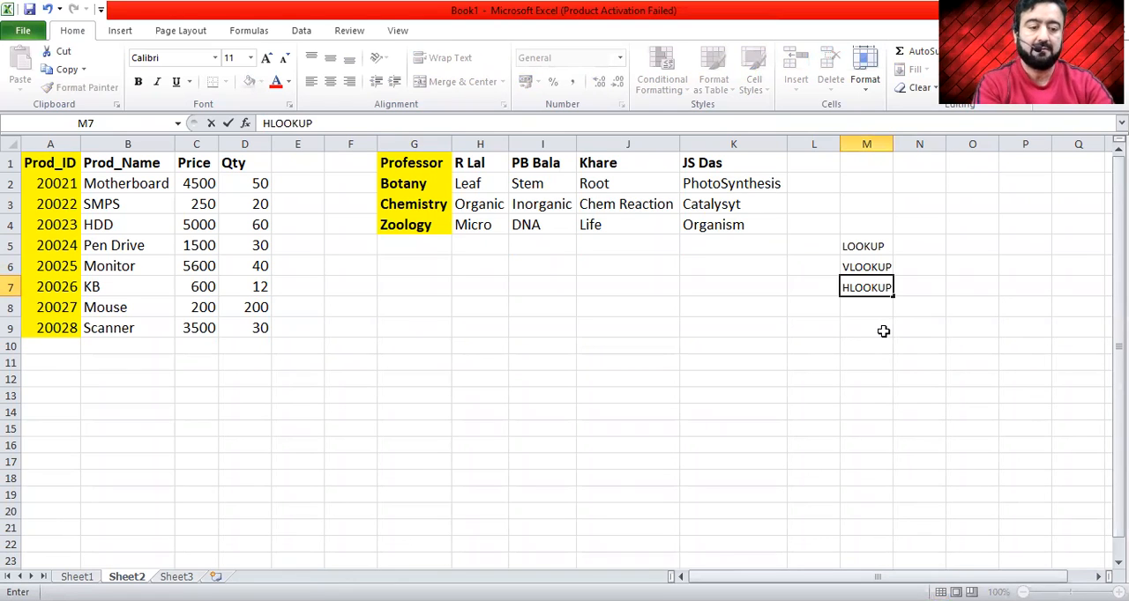
key(Return)
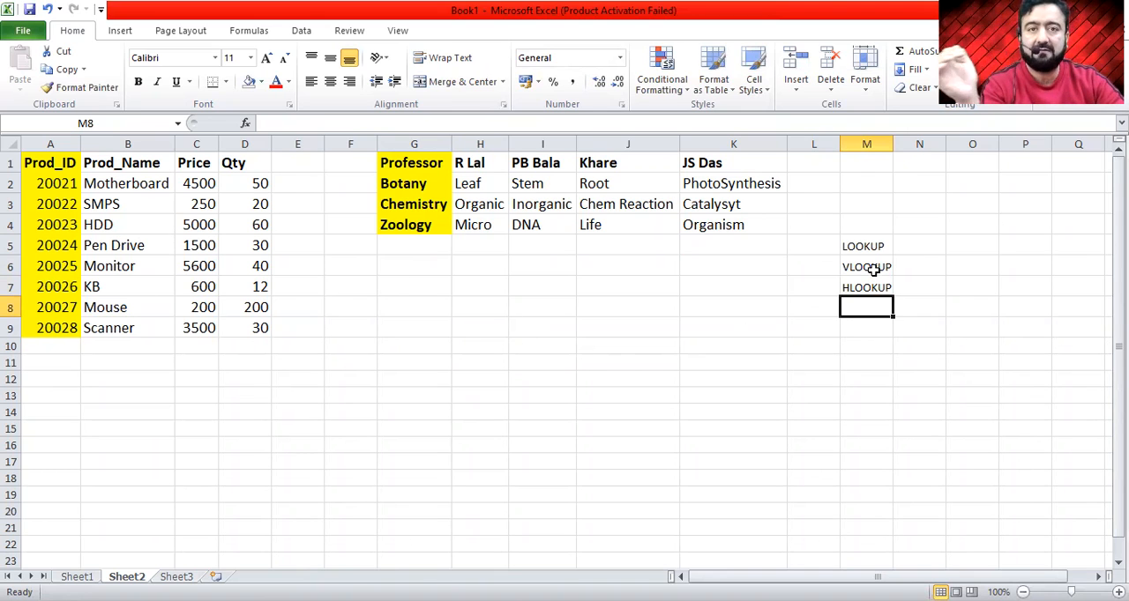
- Examine the column headers of the product table in A1:D1
click(31, 160)
click(121, 164)
click(192, 163)
click(238, 162)
click(26, 164)
click(178, 163)
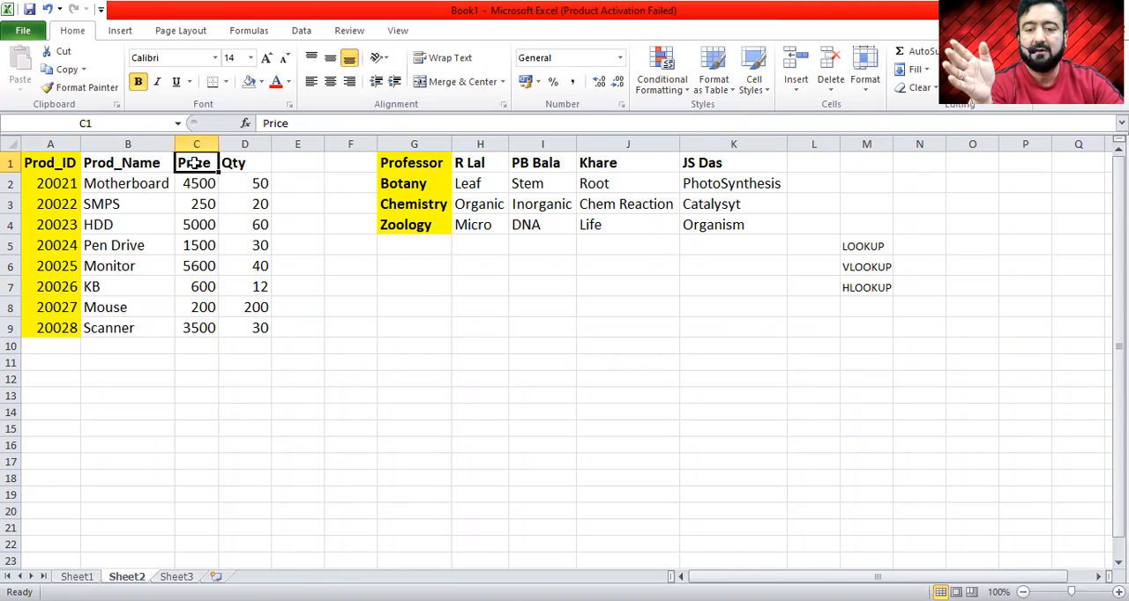
- Examine the layout of the professor table G1:K4, with names across row 1 and subjects down column G
click(410, 162)
click(412, 206)
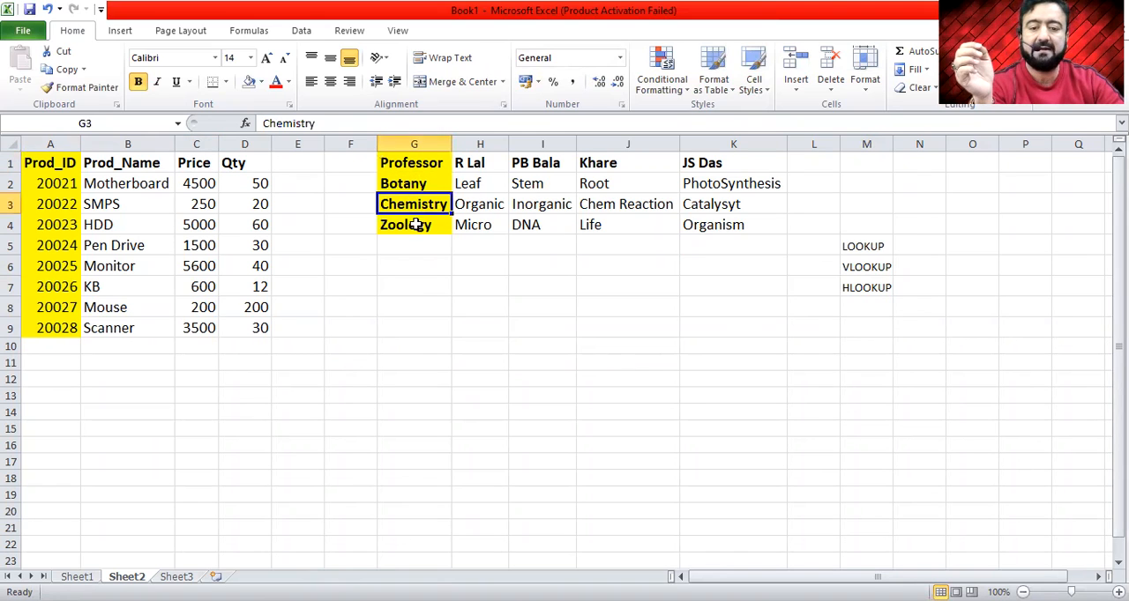
click(402, 165)
click(403, 183)
click(398, 203)
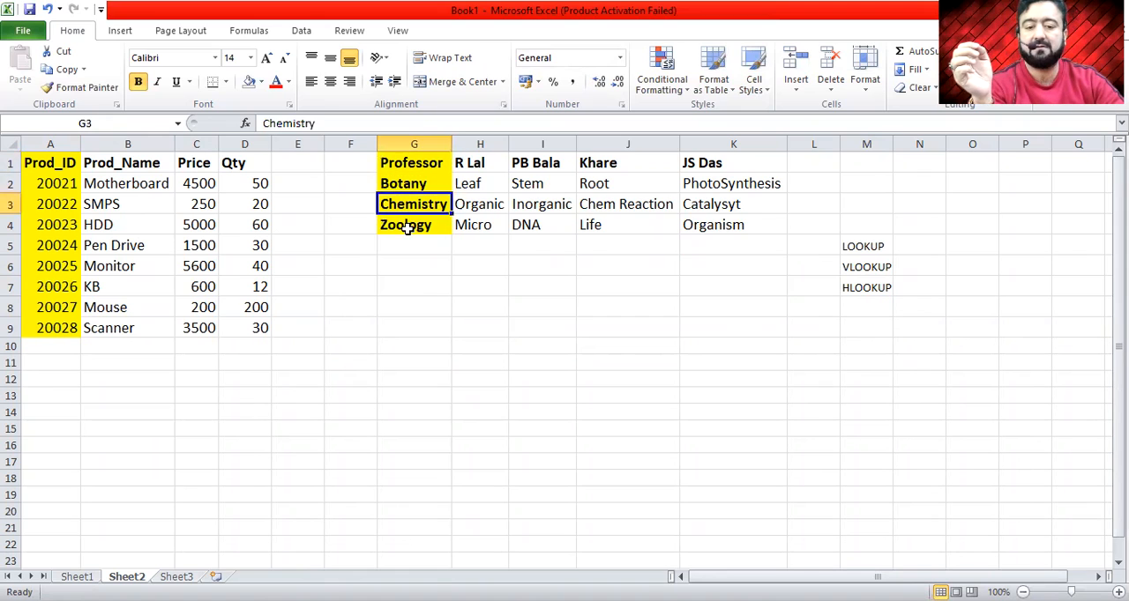
click(406, 227)
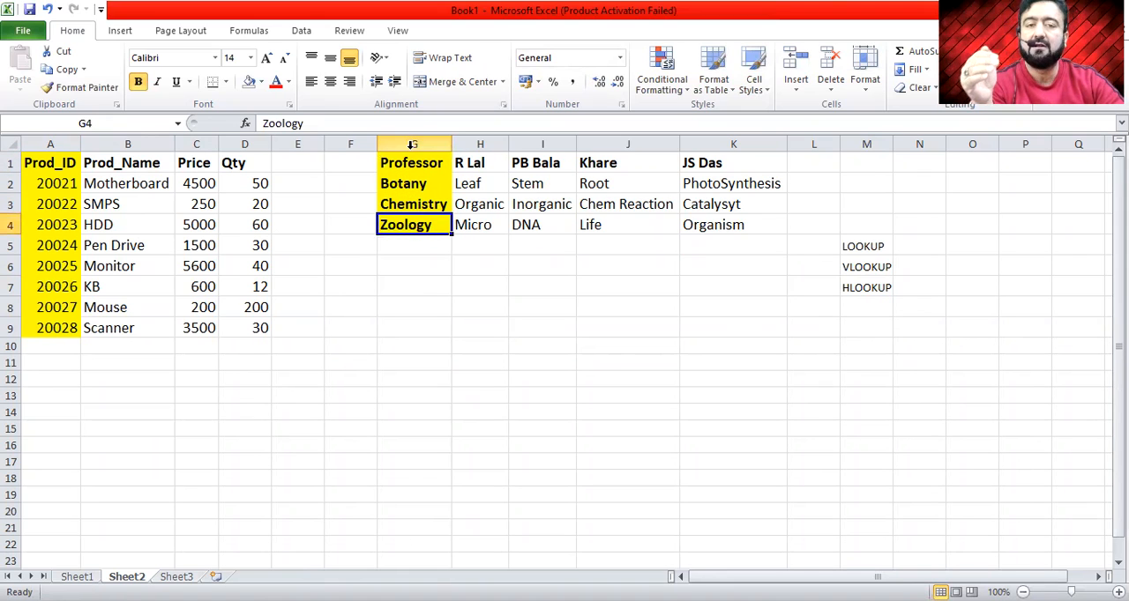
drag(408, 165, 725, 226)
click(733, 327)
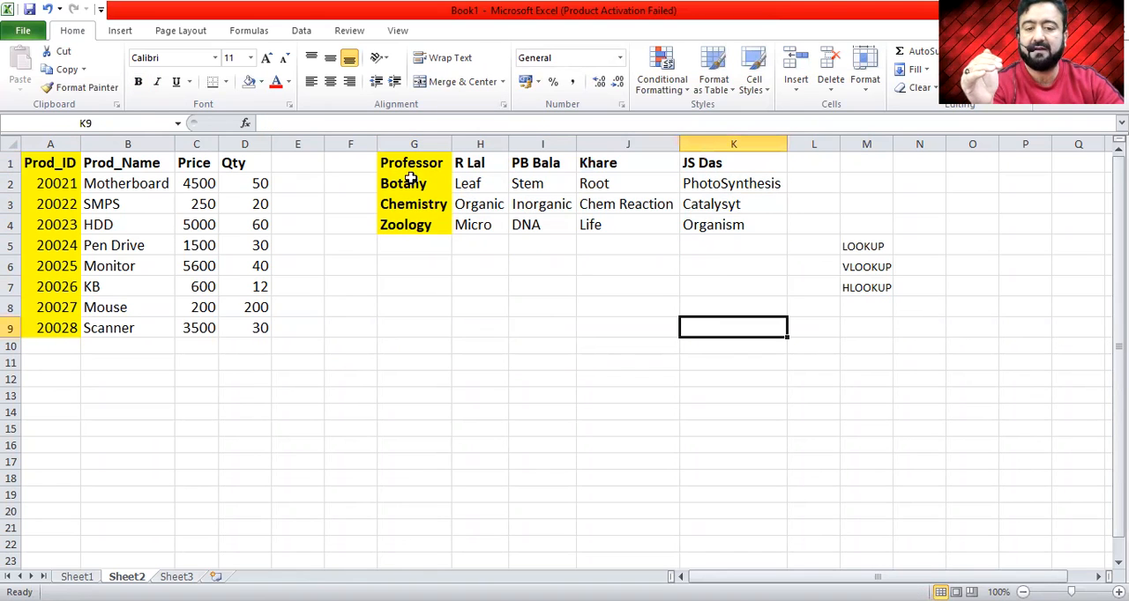
click(432, 159)
click(484, 164)
click(537, 164)
click(631, 164)
click(713, 164)
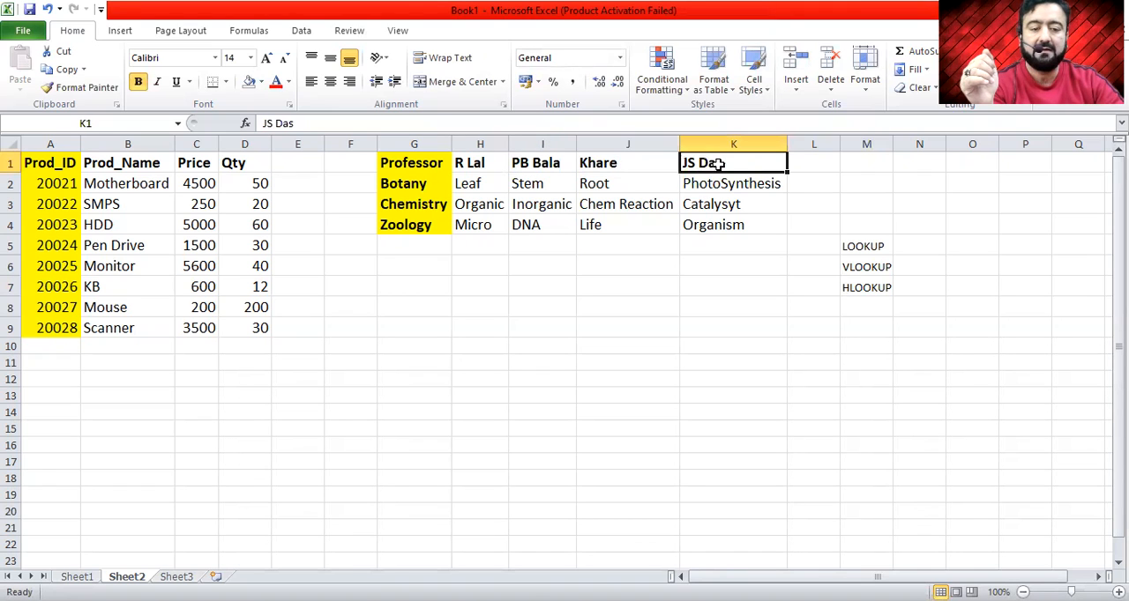
click(403, 184)
click(410, 204)
click(411, 222)
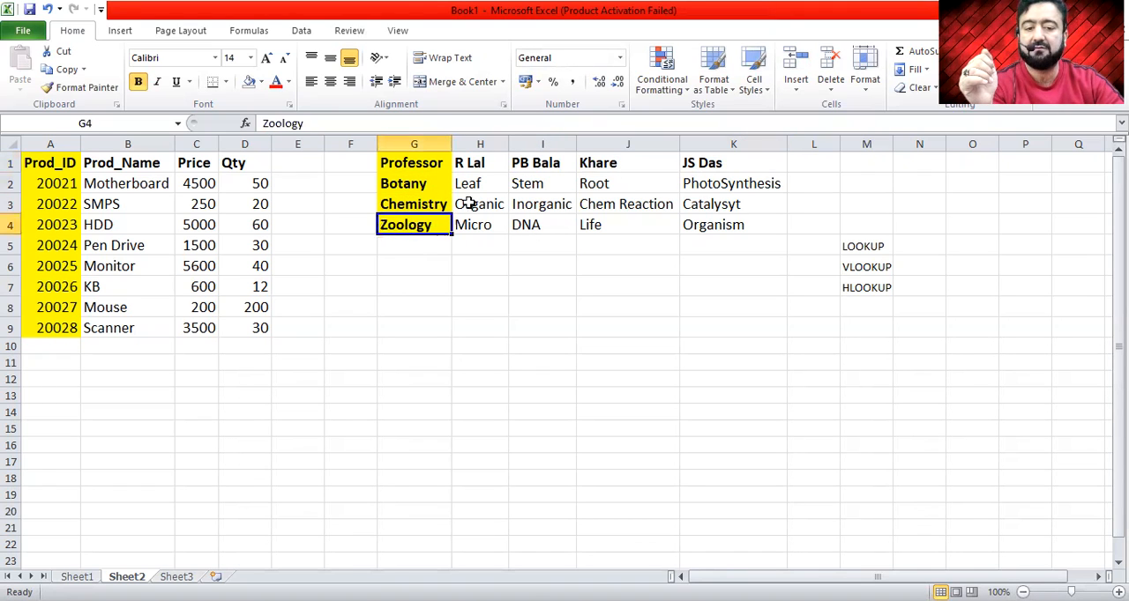
- Trace the topics in columns H and I to their professor header and subject row
click(462, 165)
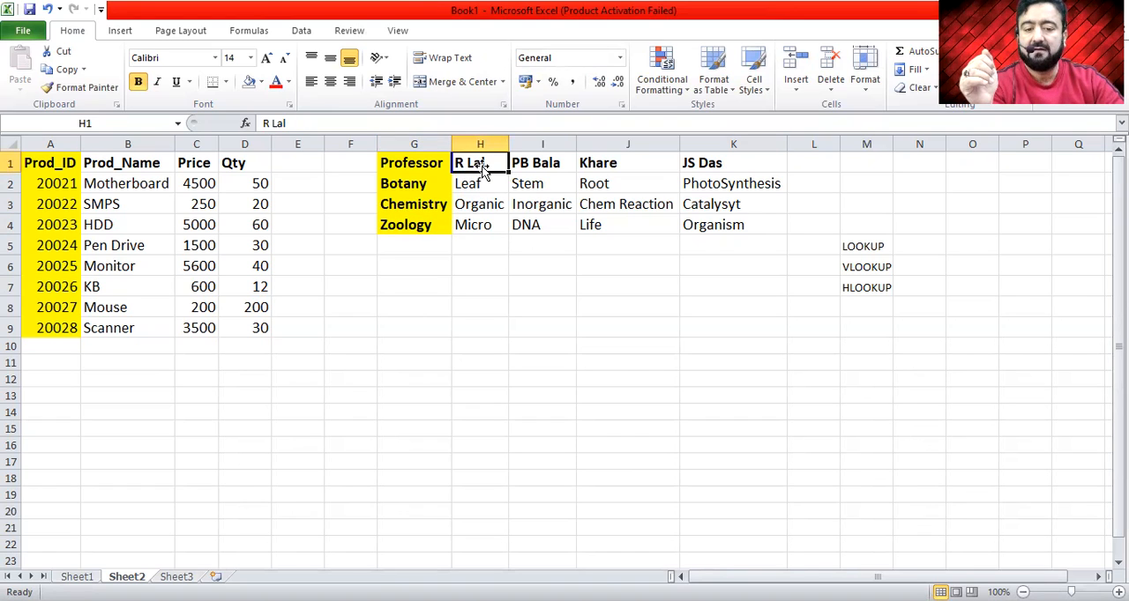
click(482, 183)
click(441, 206)
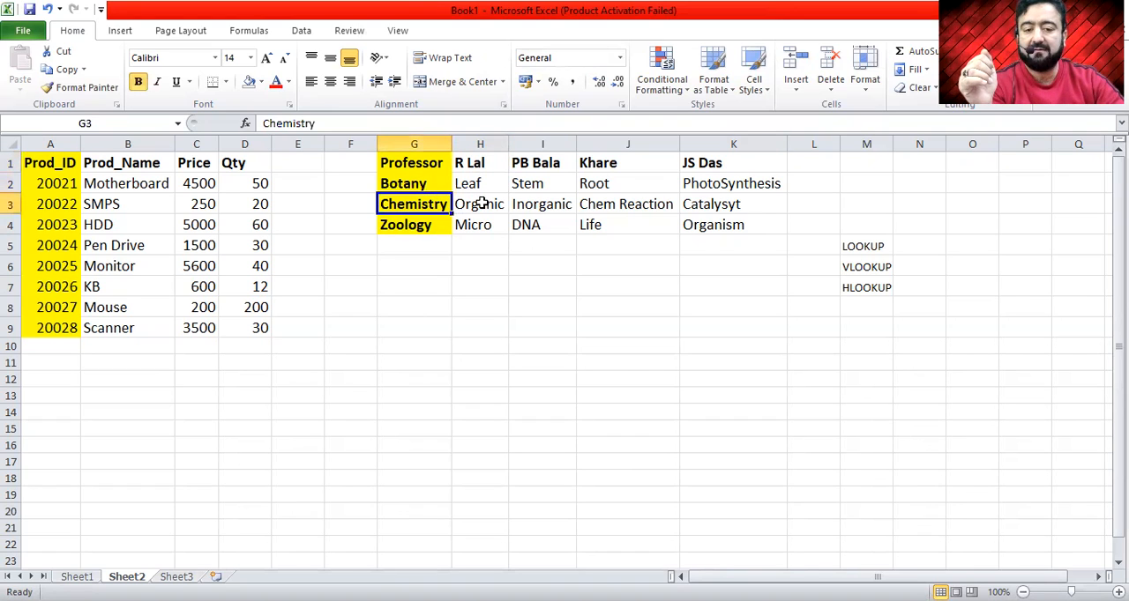
click(482, 204)
click(444, 224)
click(479, 225)
click(527, 161)
click(535, 231)
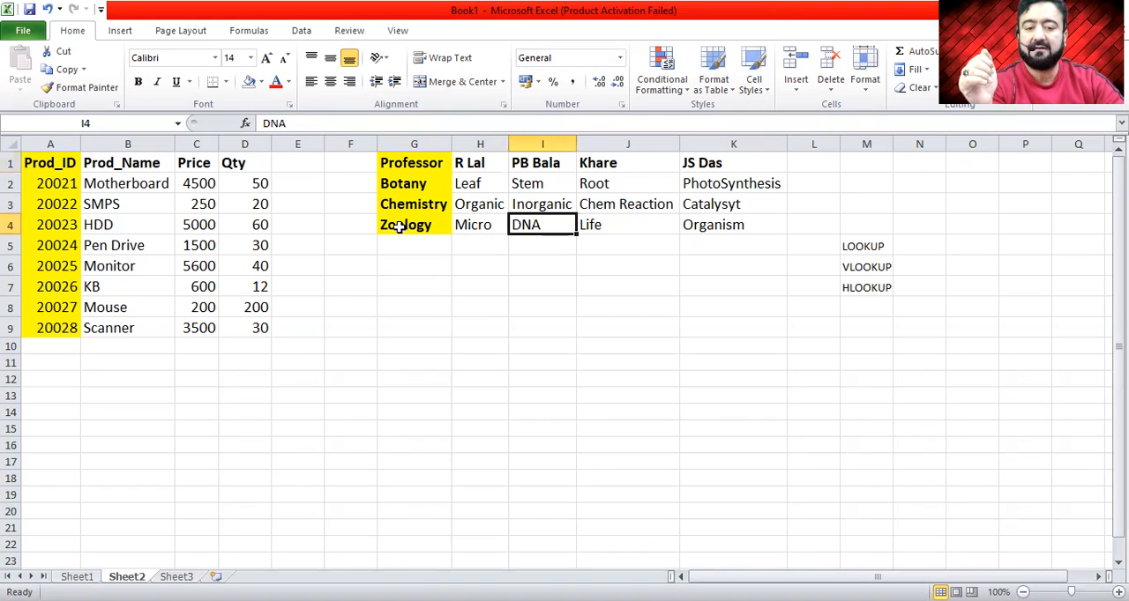
- Trace the topics in columns J and K to their professor header and subject row
click(589, 167)
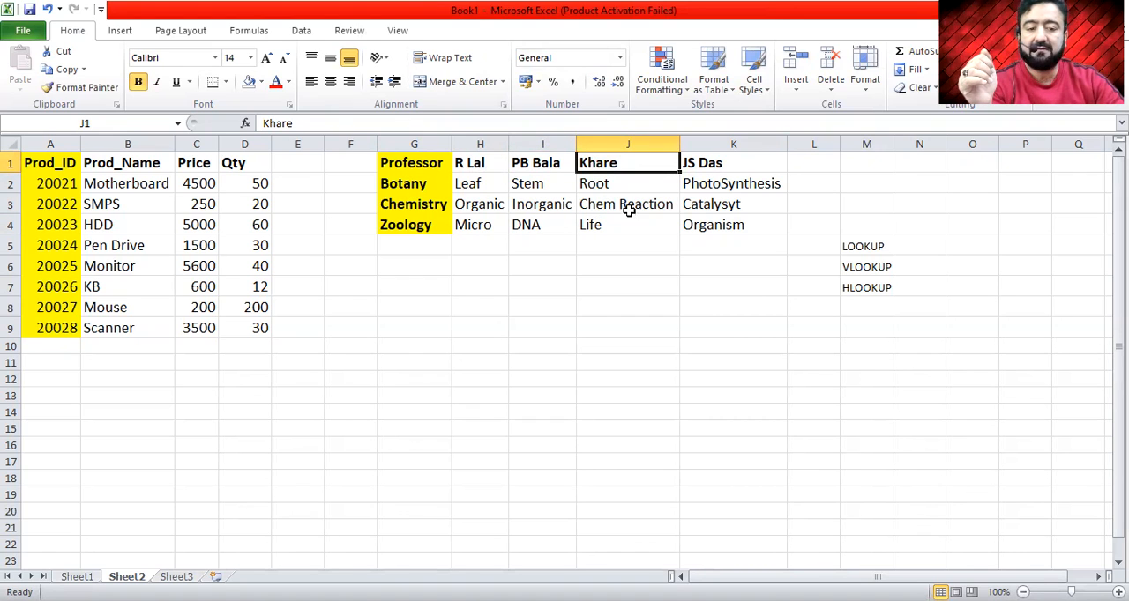
click(626, 206)
click(418, 226)
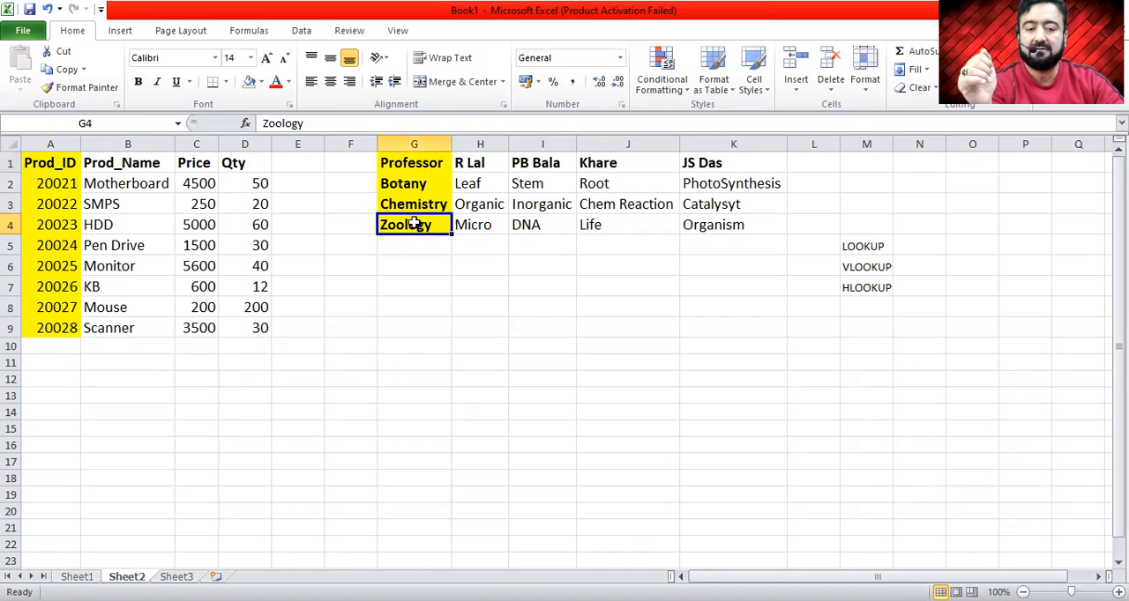
click(609, 224)
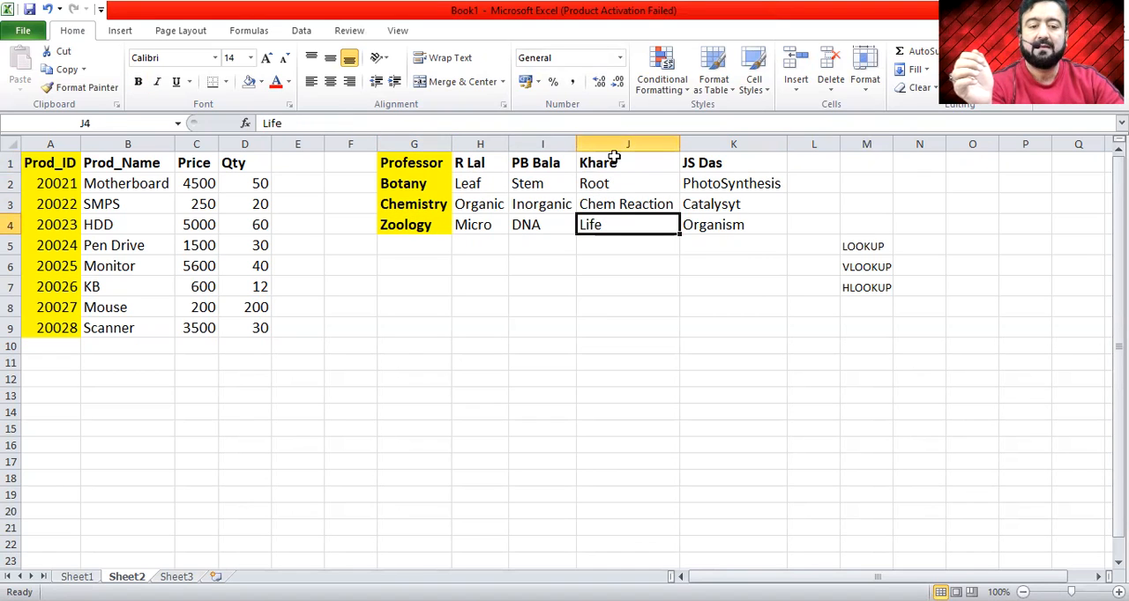
click(760, 155)
click(423, 183)
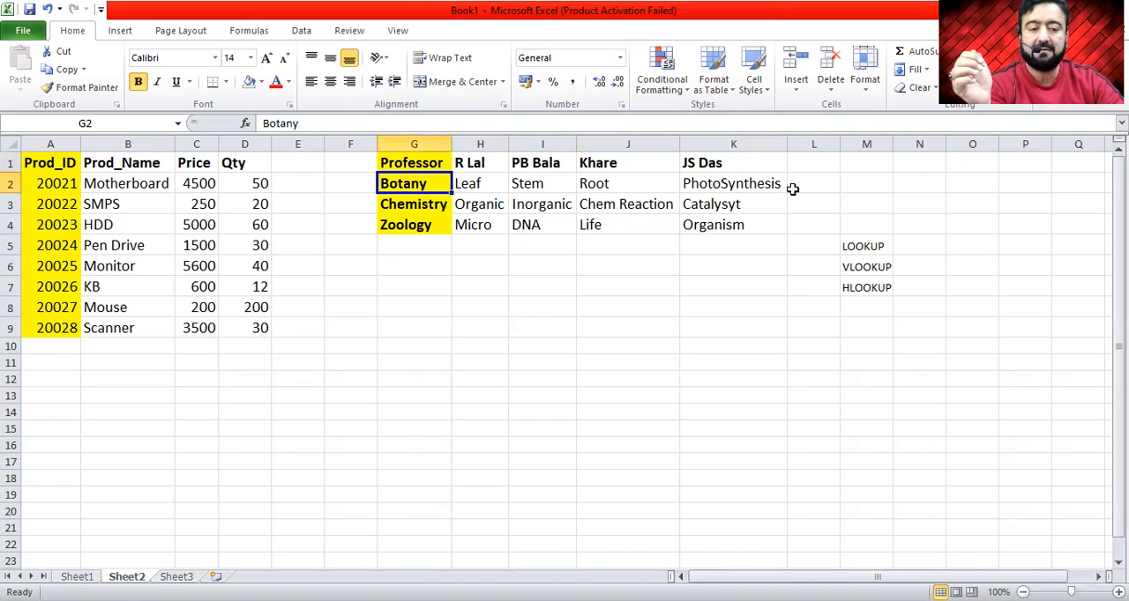
click(758, 185)
click(406, 203)
click(713, 207)
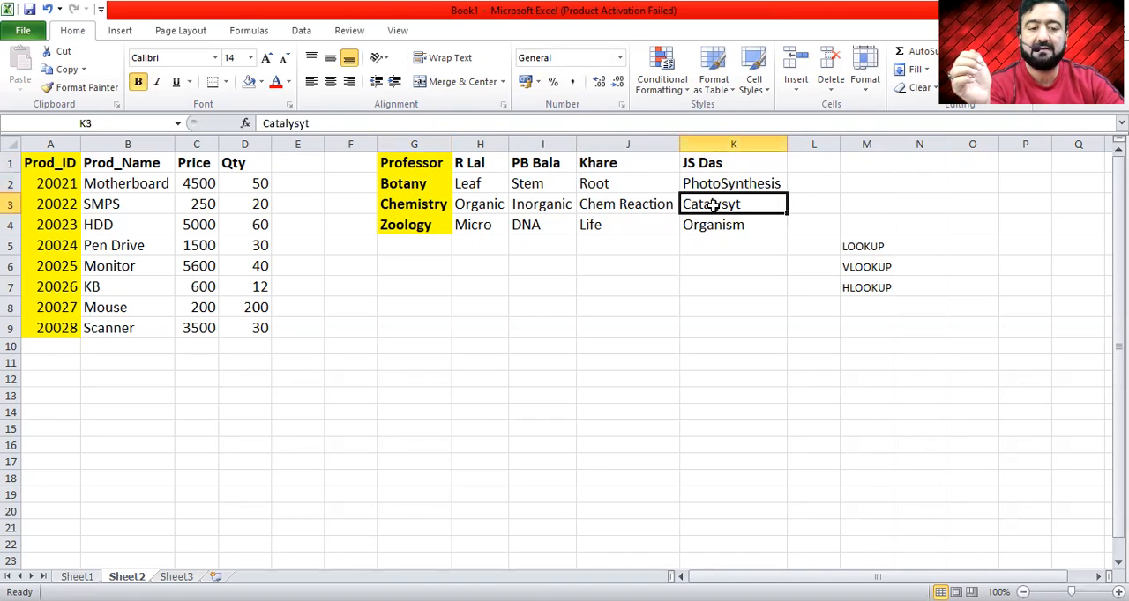
click(415, 226)
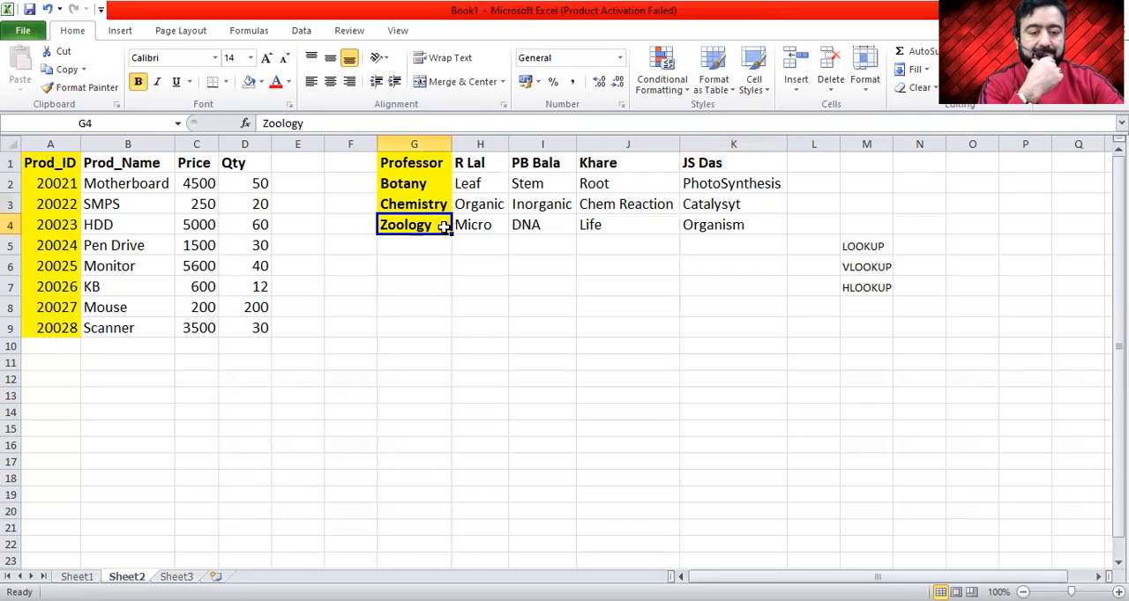
click(722, 226)
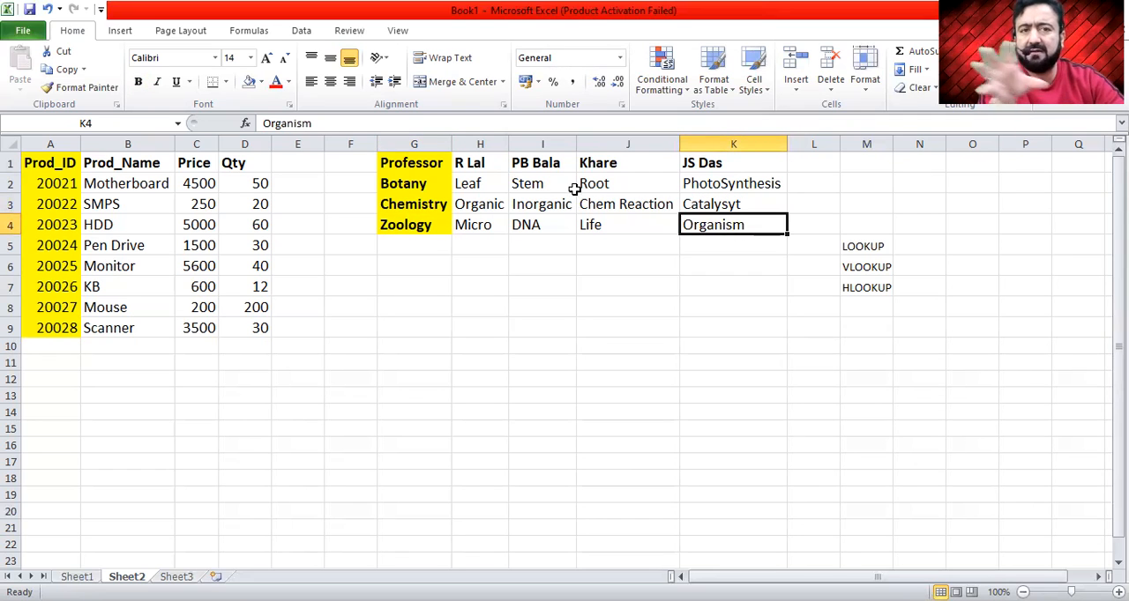
- Examine the full product table, starting from the first product ID in cell A2
click(41, 185)
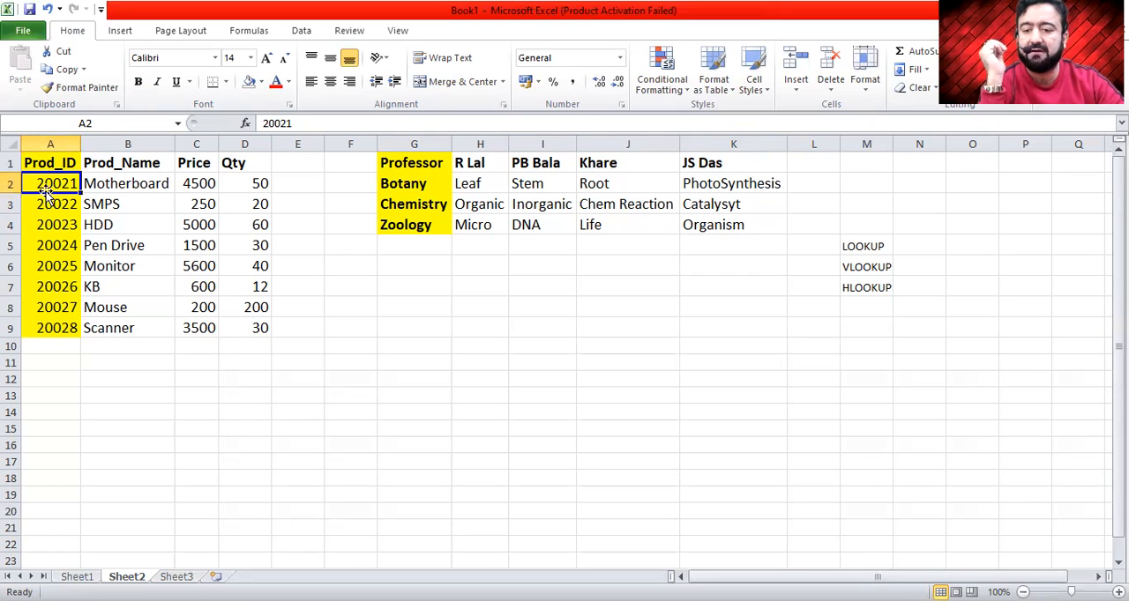
drag(40, 164, 235, 386)
click(330, 362)
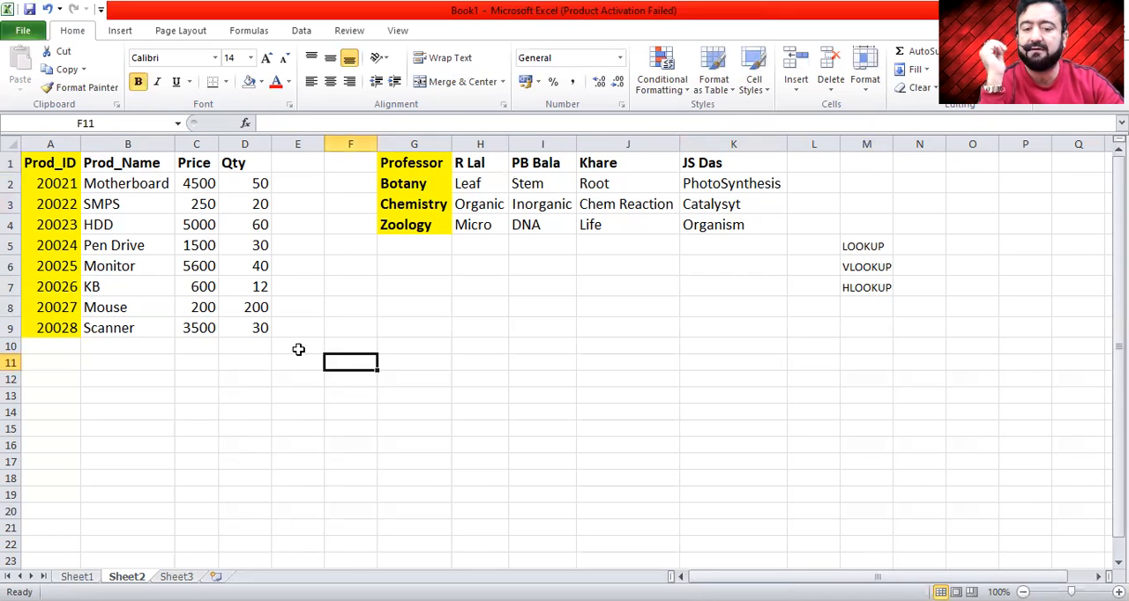
click(36, 184)
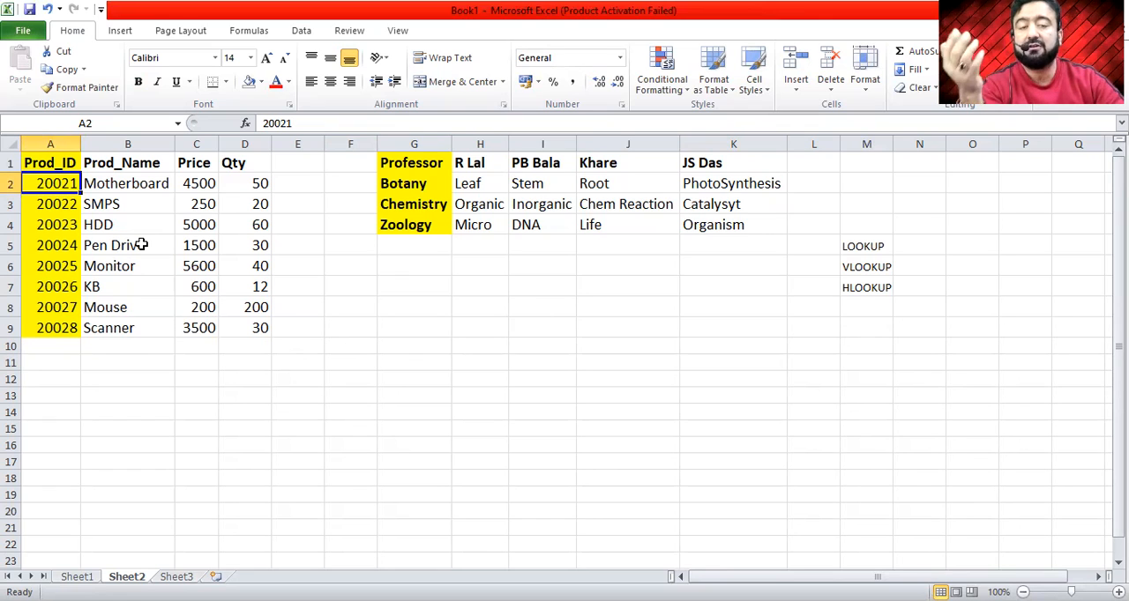
- Enter 200200 as the lookup product ID in cell D14, below the product table
click(131, 396)
click(351, 427)
click(245, 417)
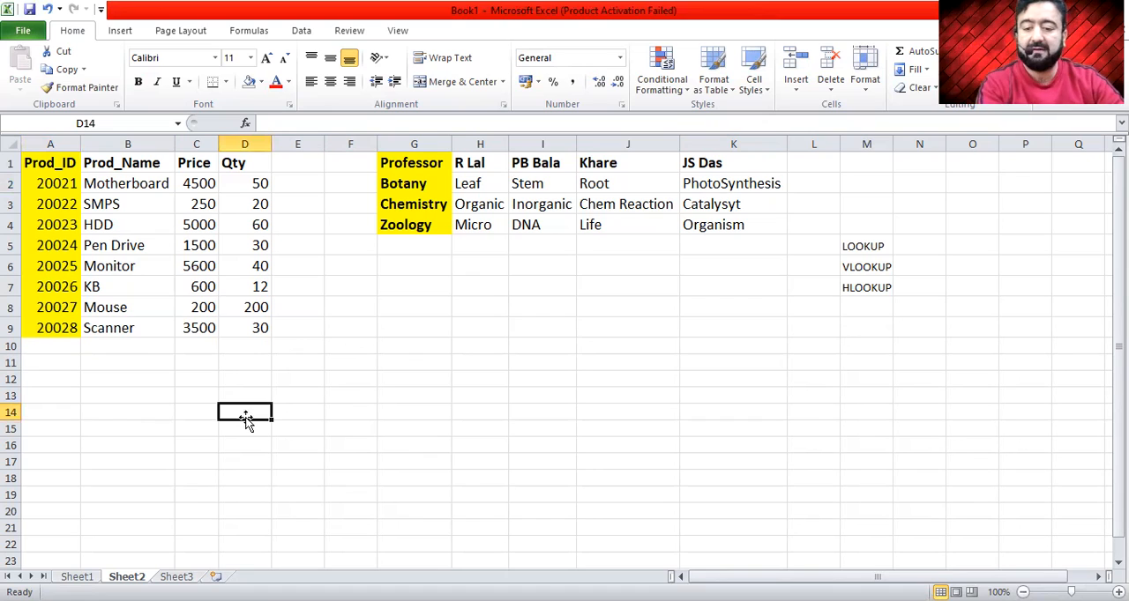
text(2)
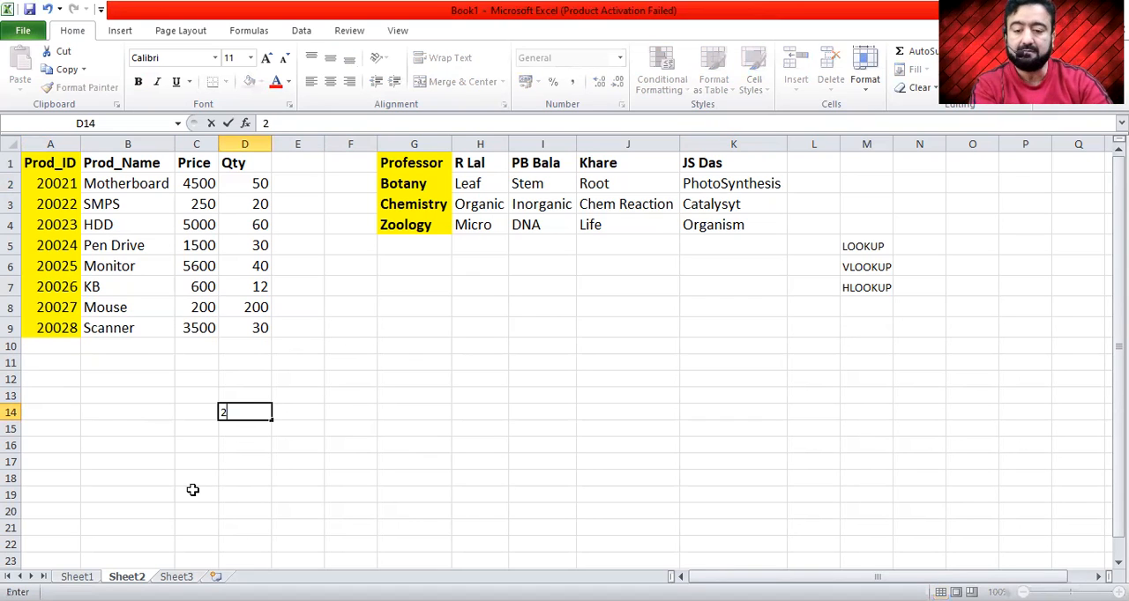
text(00)
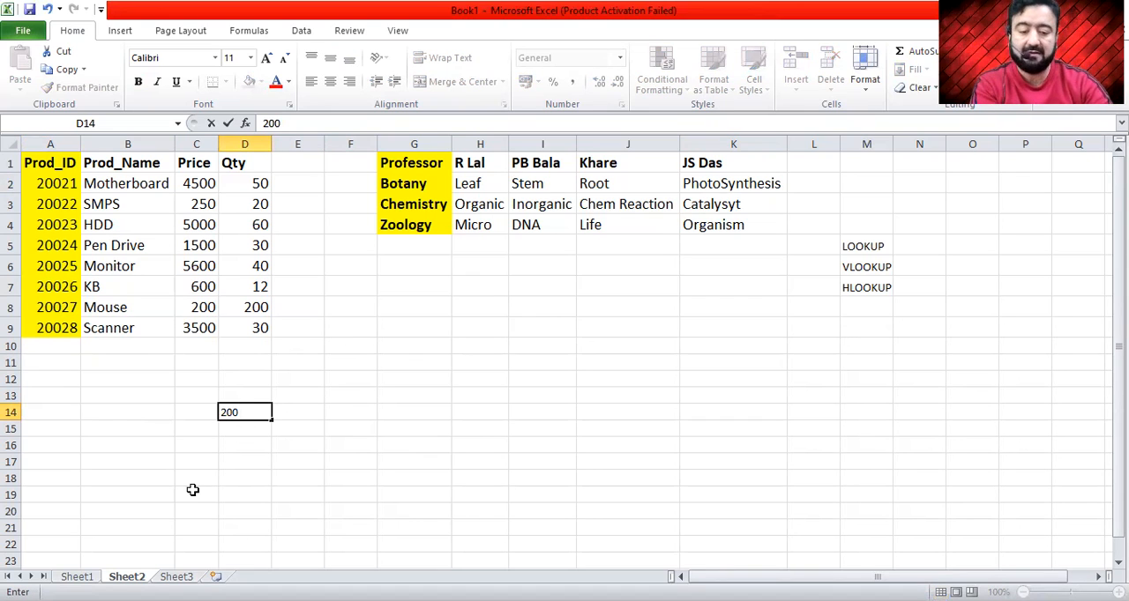
text(200)
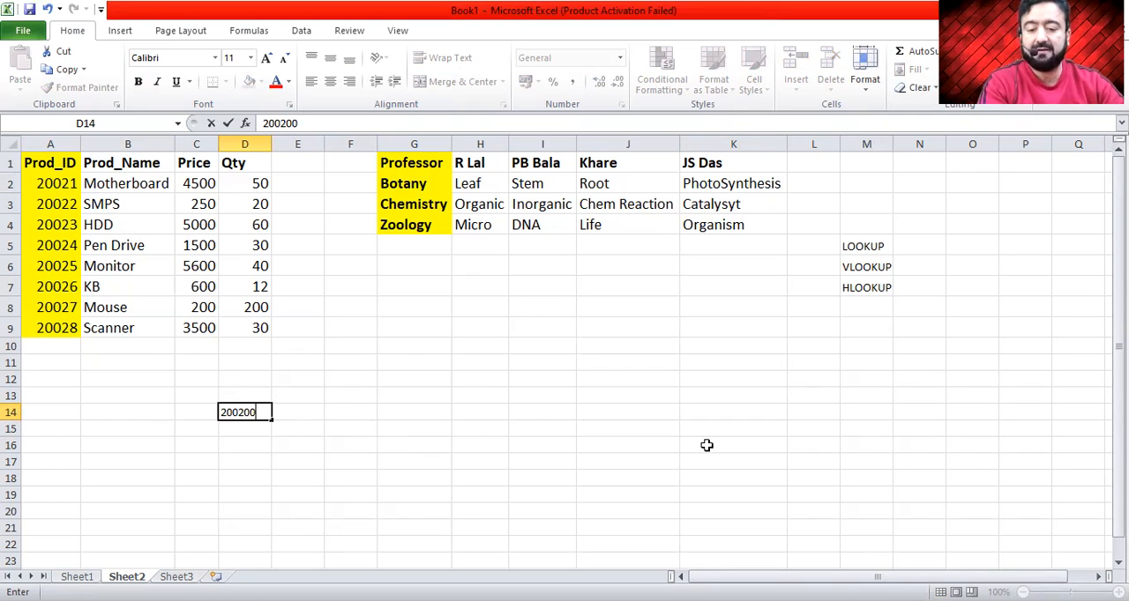
click(363, 430)
- Add a bold Prod_ID header in cell D13, above the lookup ID
click(1118, 592)
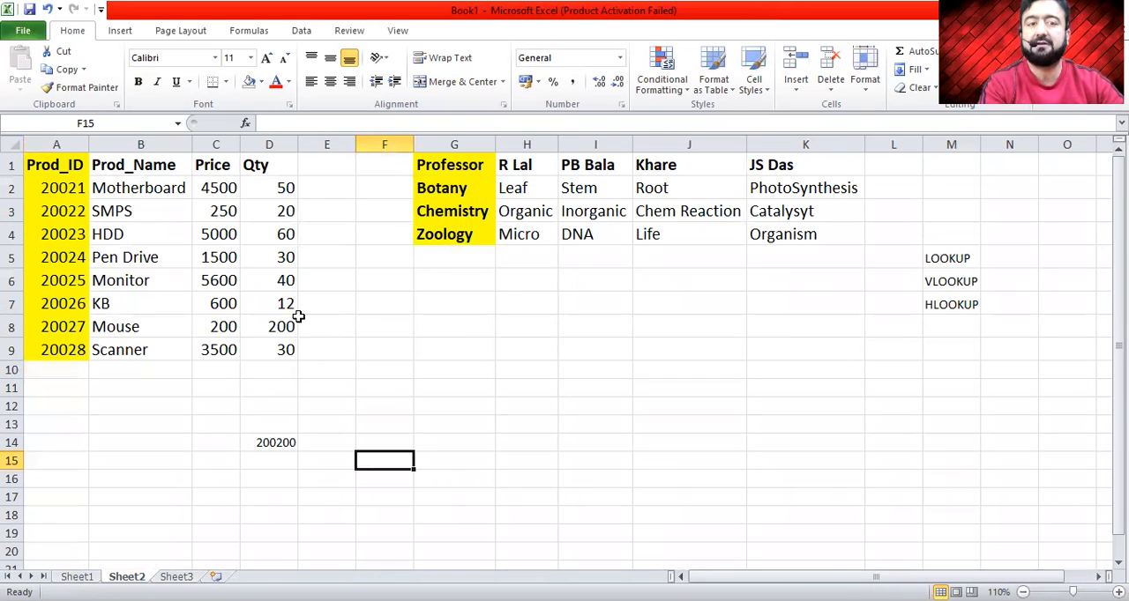
click(277, 438)
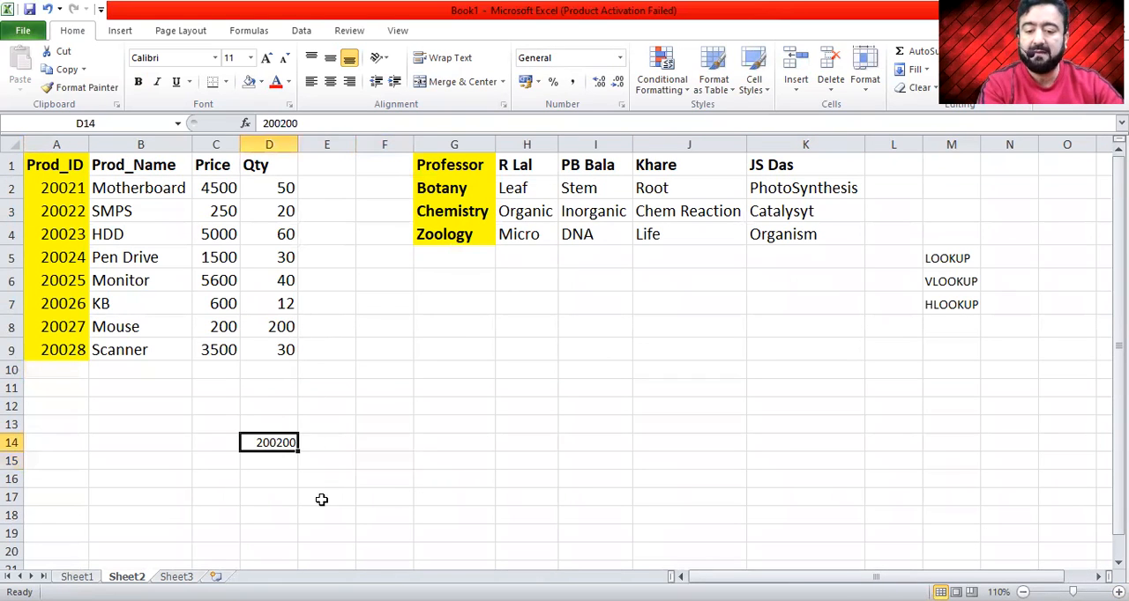
click(260, 424)
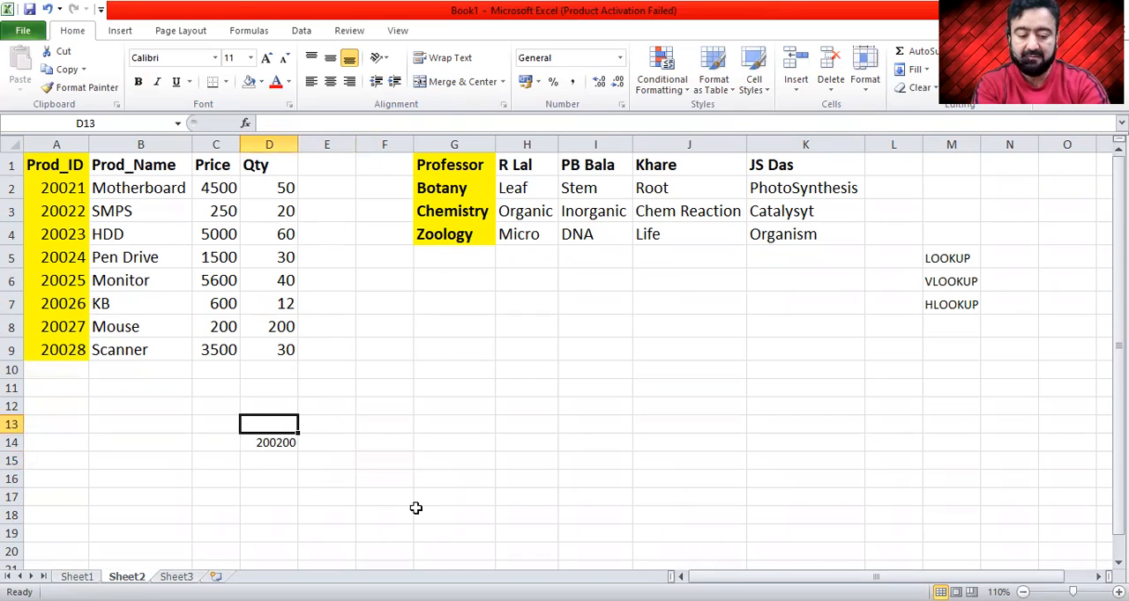
text(pR)
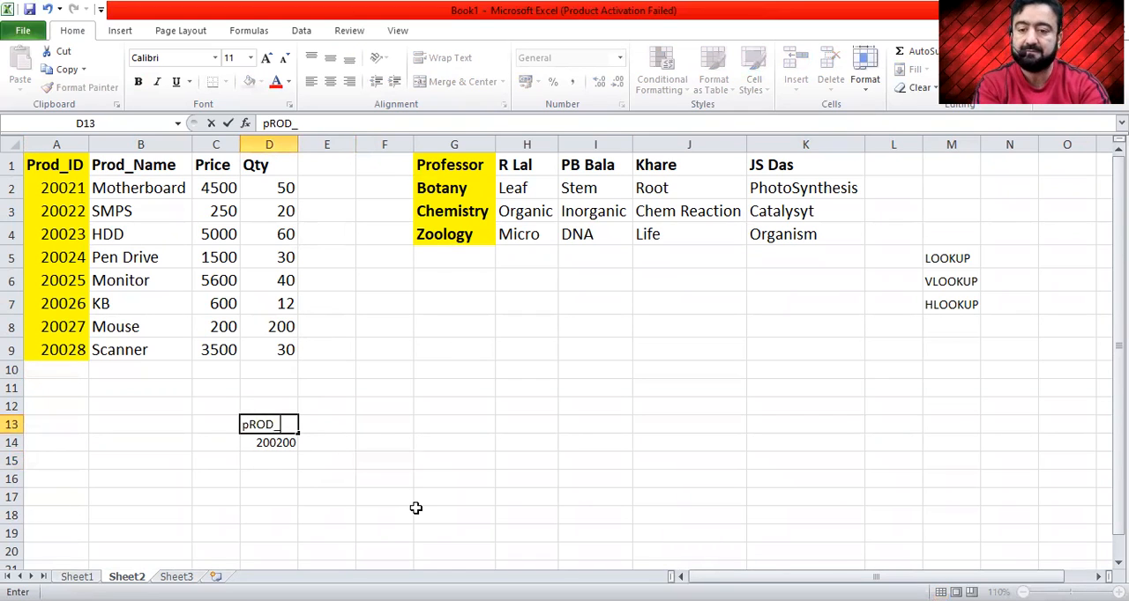
text(od_ID)
key(Return)
key(Up)
key(ctrl+b)
key(Down)
key(Up)
key(Right)
- Add a bold Prod_Name header in cell E13 and widen column E to fit it
text(P)
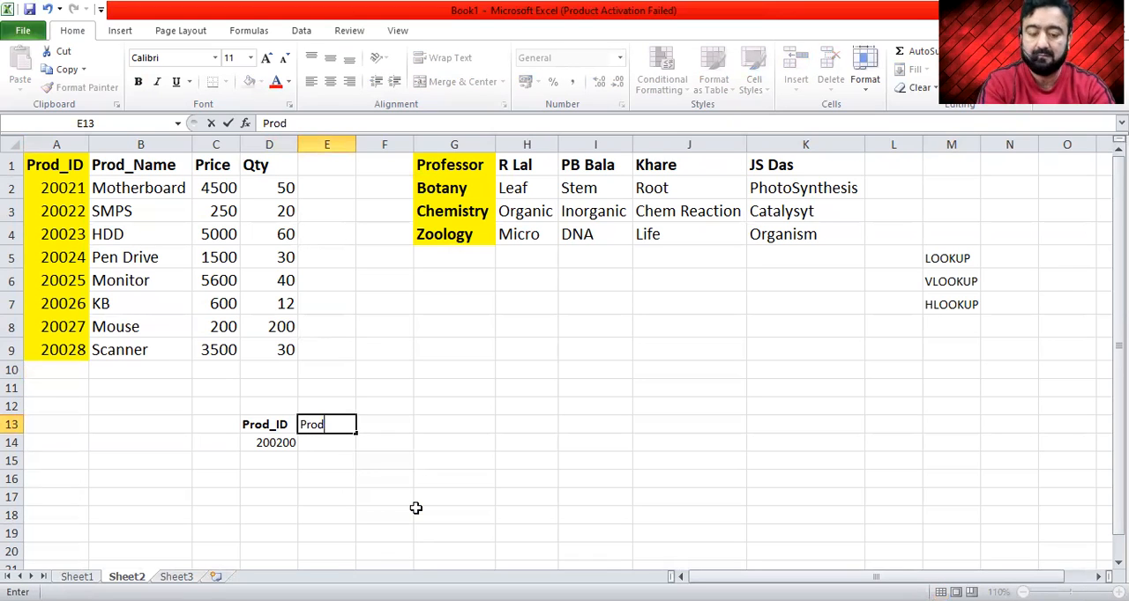
text(rod_Name)
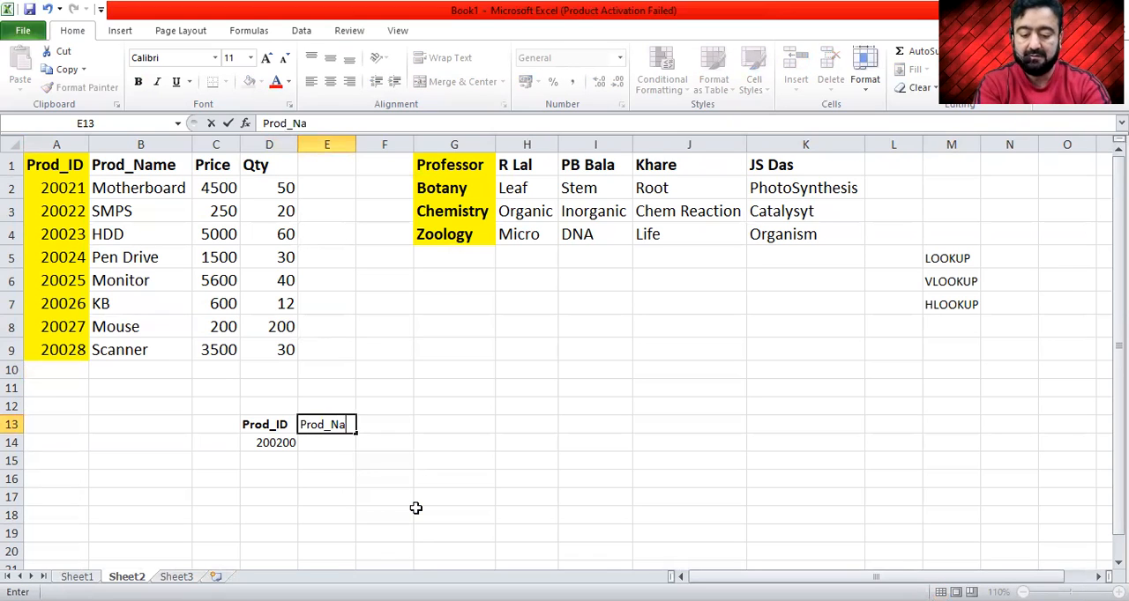
key(Return)
key(Up)
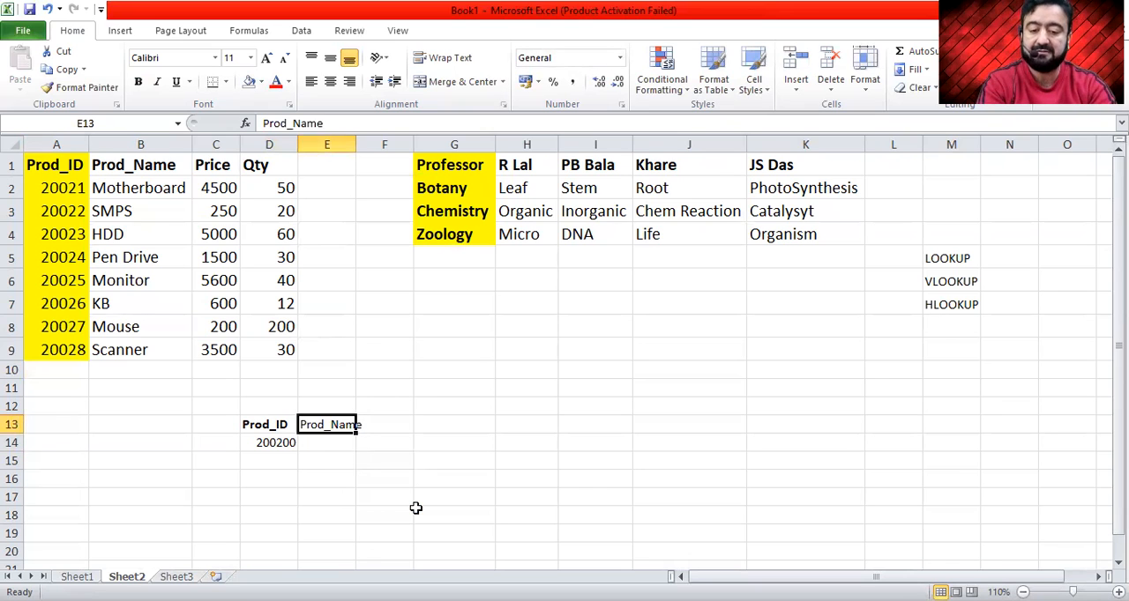
key(ctrl+b)
key(Right)
drag(355, 144, 372, 144)
- Change the lookup product ID in cell D14 to 20028
drag(990, 254, 980, 304)
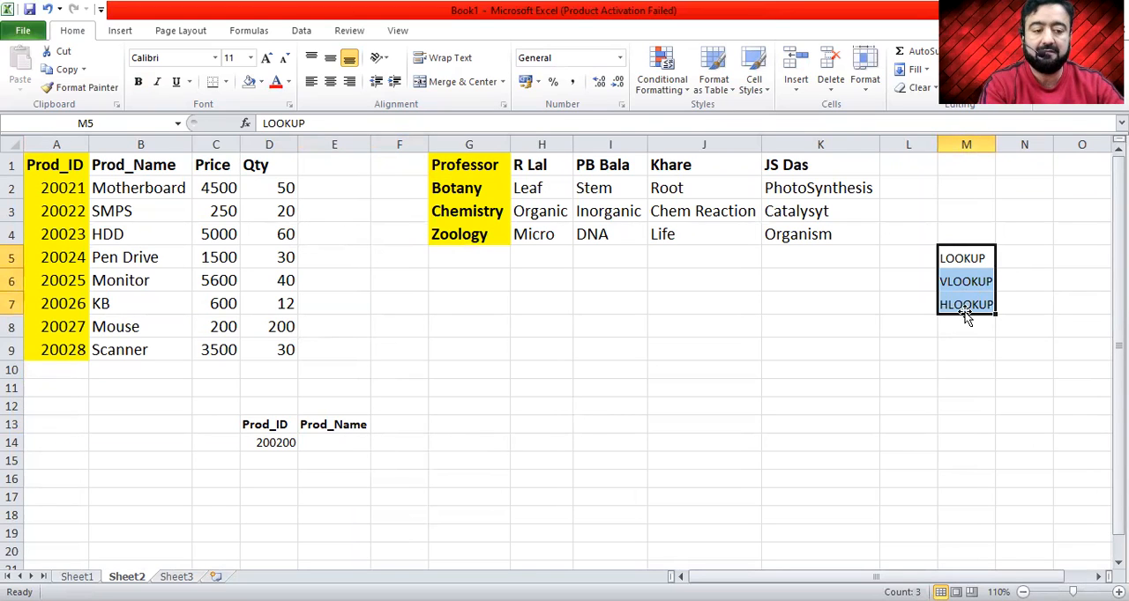
click(351, 446)
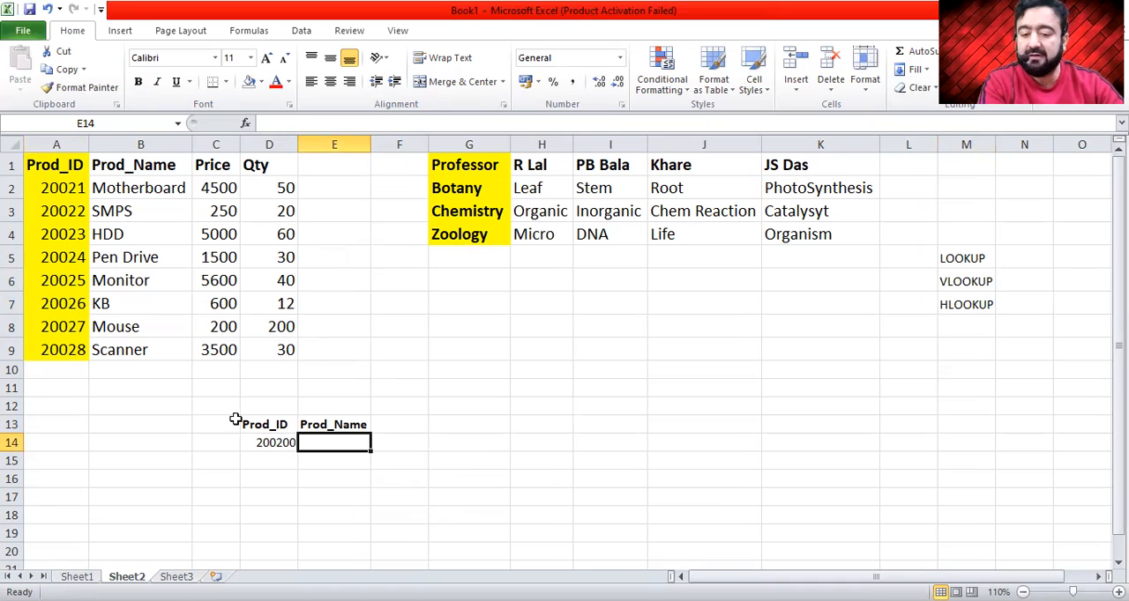
click(279, 440)
text(2)
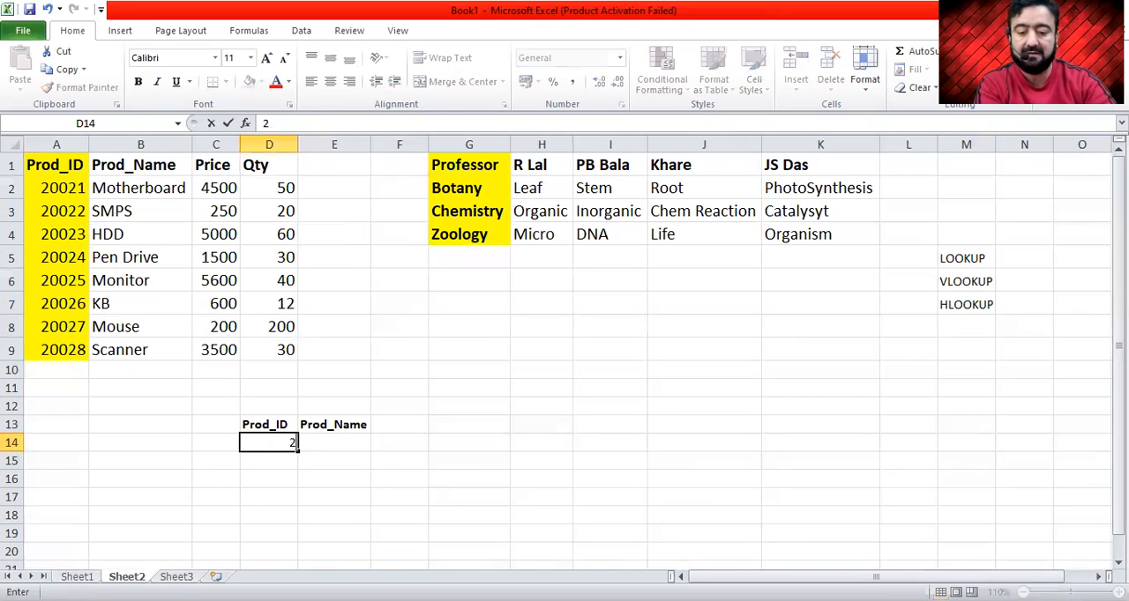
text(0028)
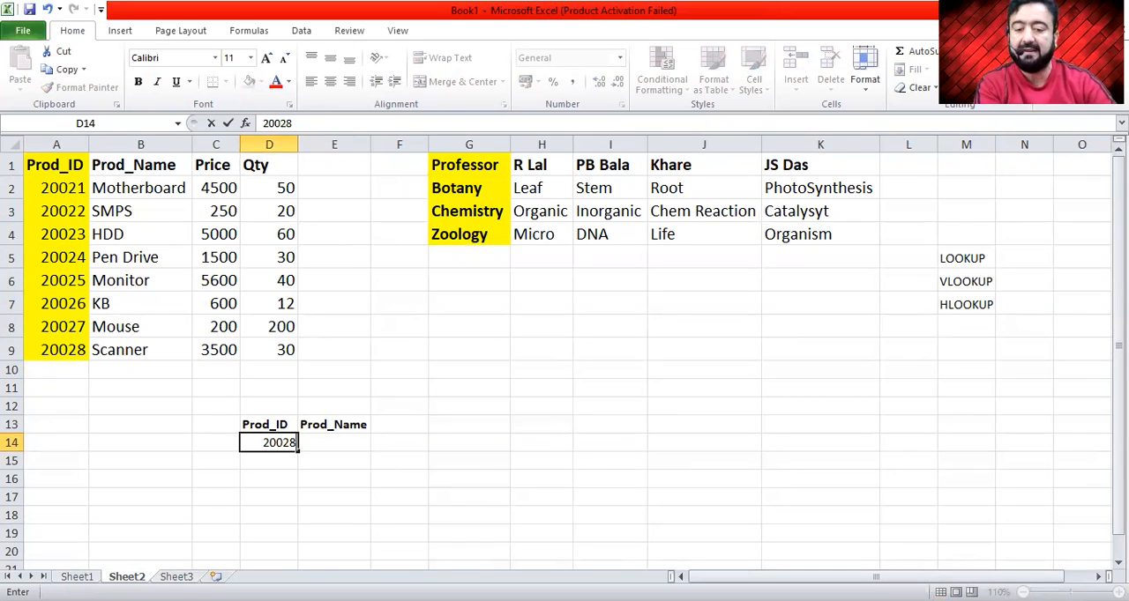
- Compare the table's product ID 20028 and its product name with the lookup ID in D14 and the empty result cell E14
click(59, 345)
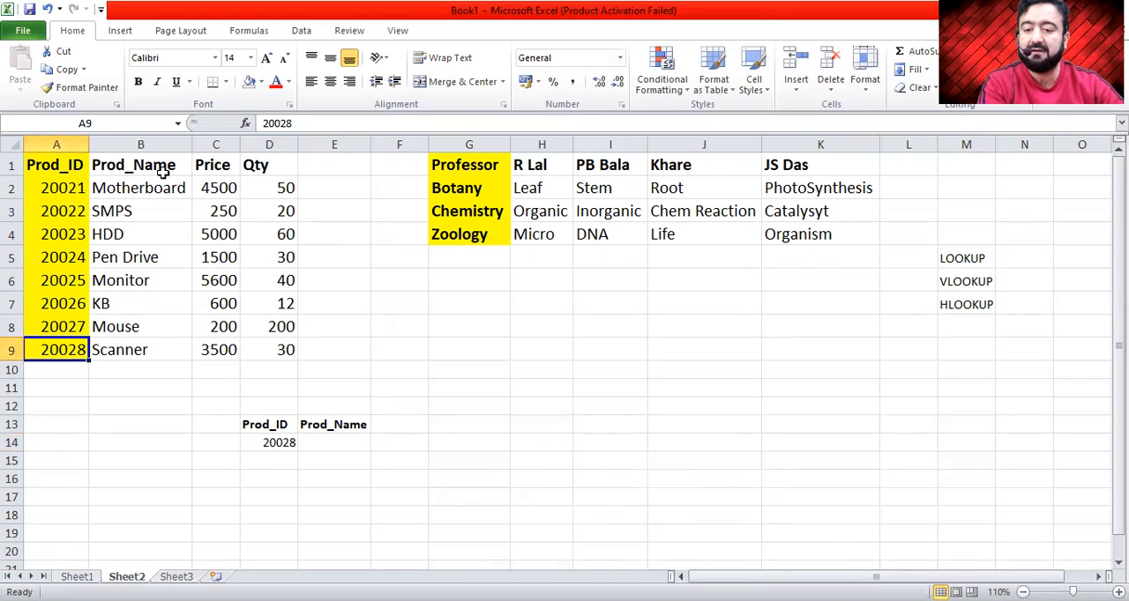
click(148, 350)
click(331, 441)
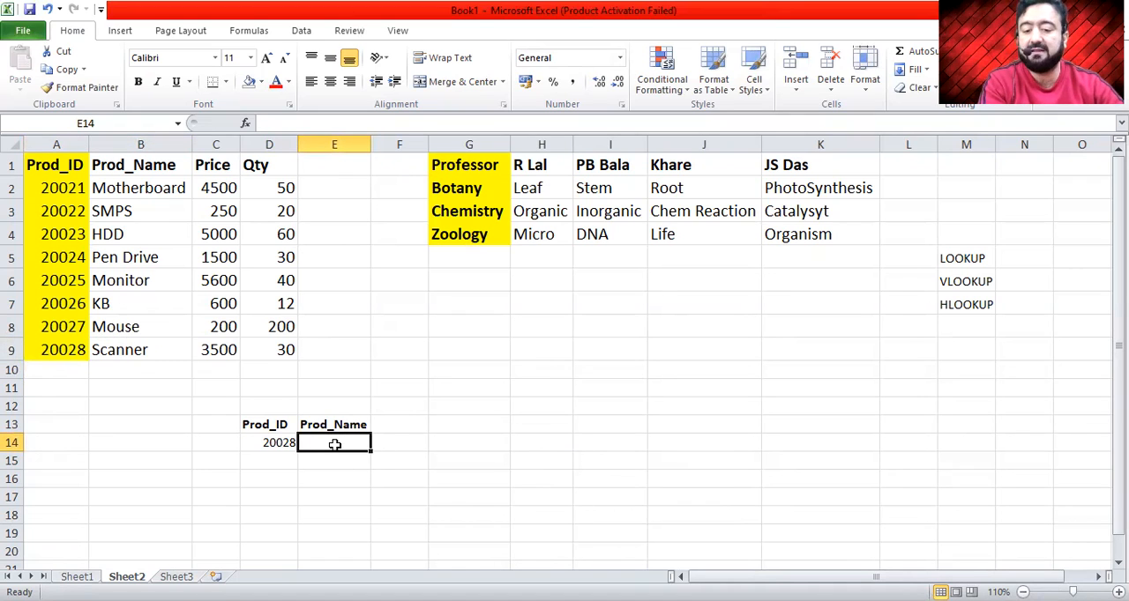
click(287, 443)
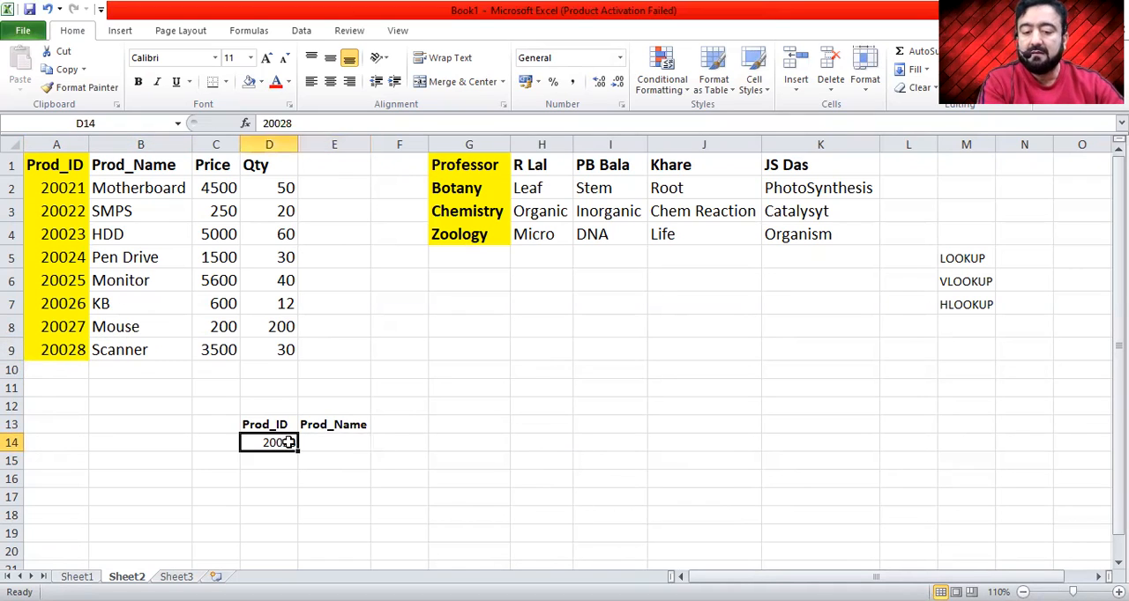
click(336, 442)
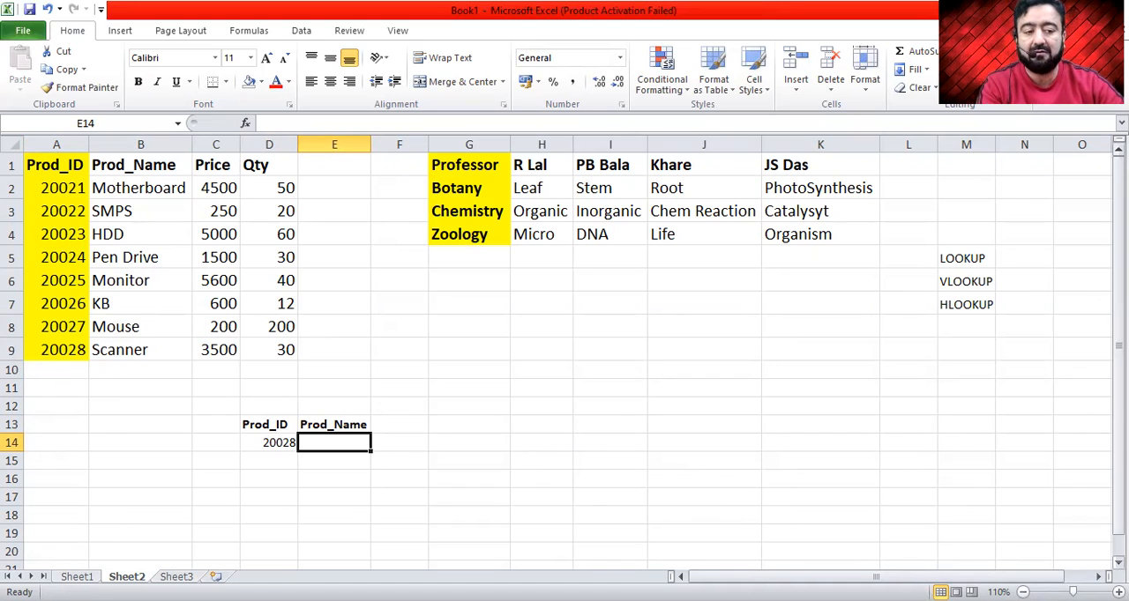
click(78, 388)
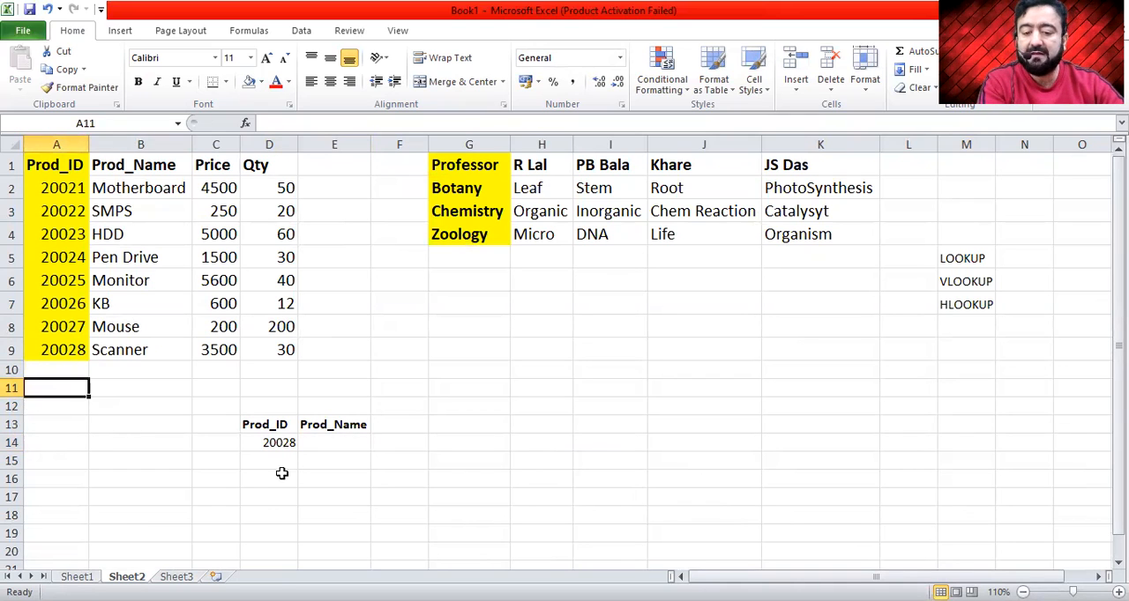
click(335, 443)
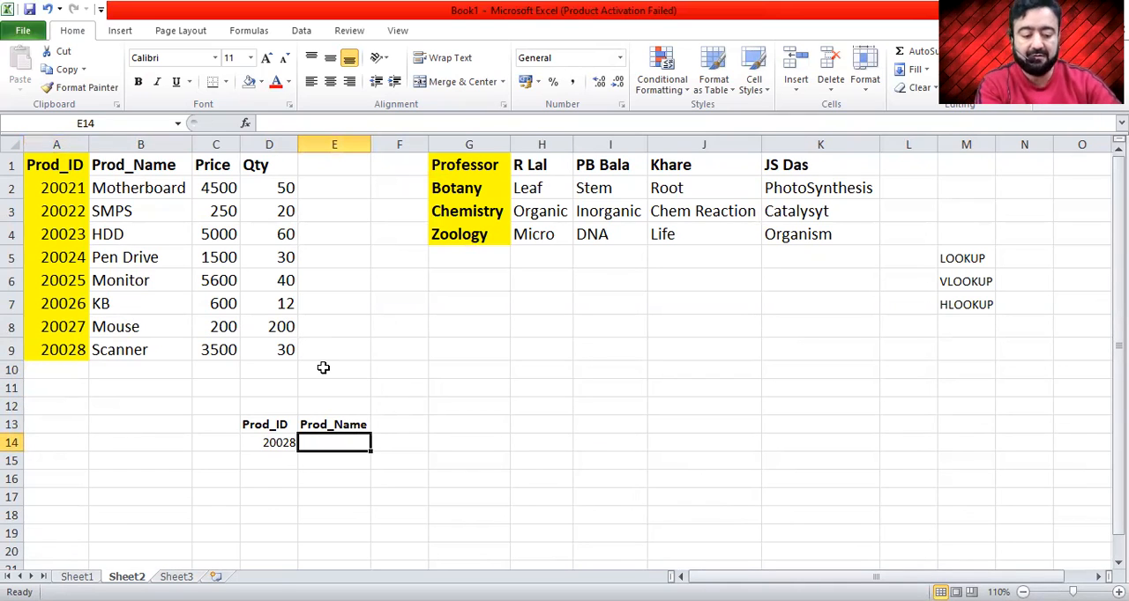
text(=)
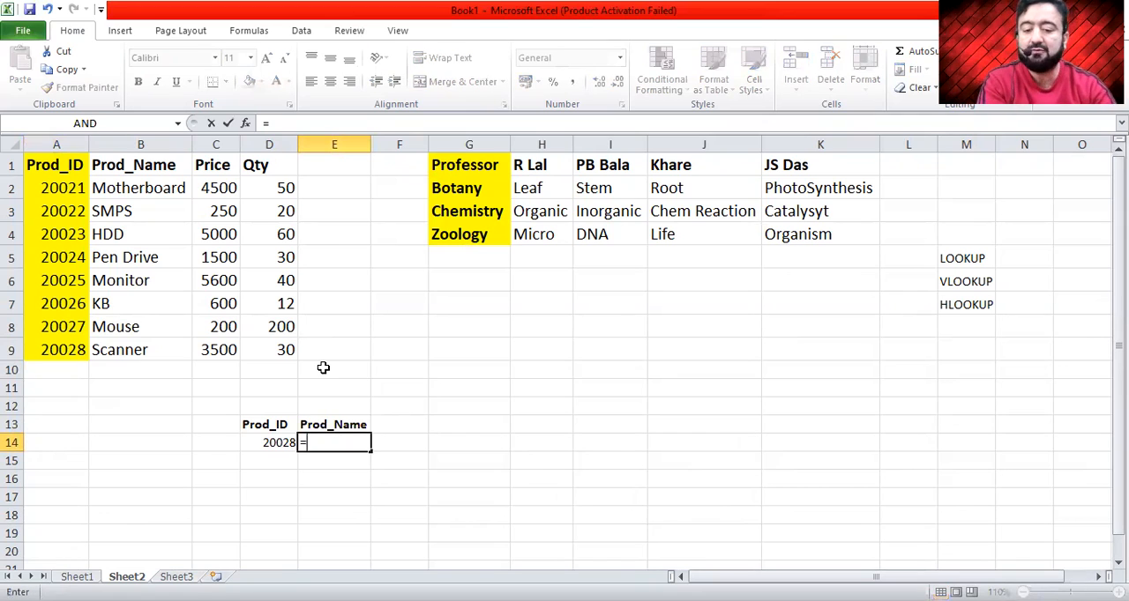
click(270, 443)
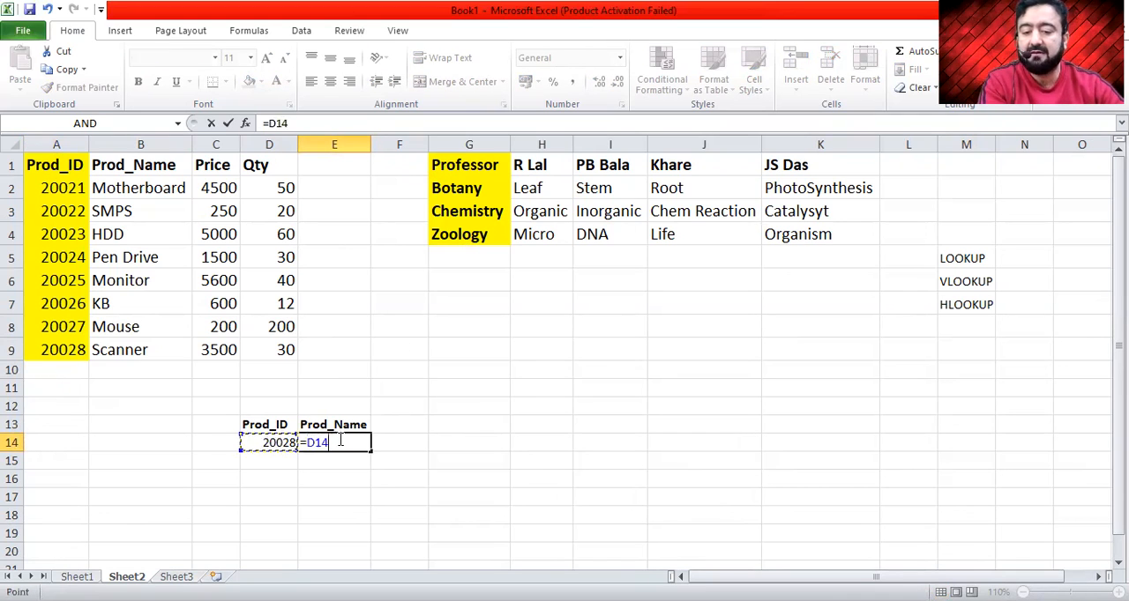
key(BackSpace)
key(BackSpace)
key(BackSpace)
key(BackSpace)
- Enter the formula =LOOKUP(D14,A2:B9) in cell E14 to return the product name for the lookup ID
text(=l)
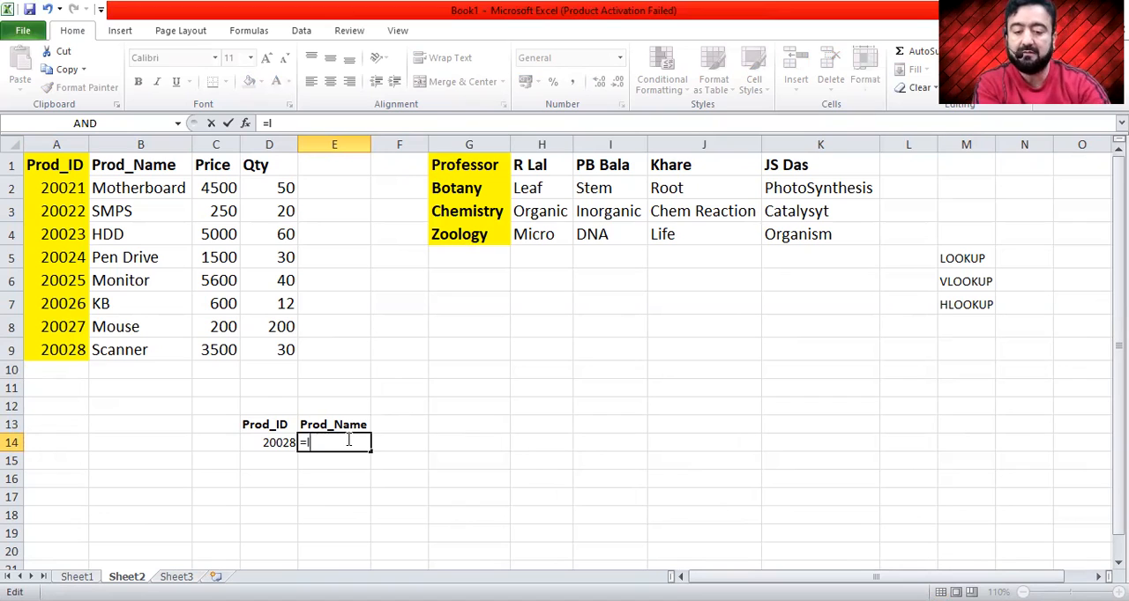
key(Tab)
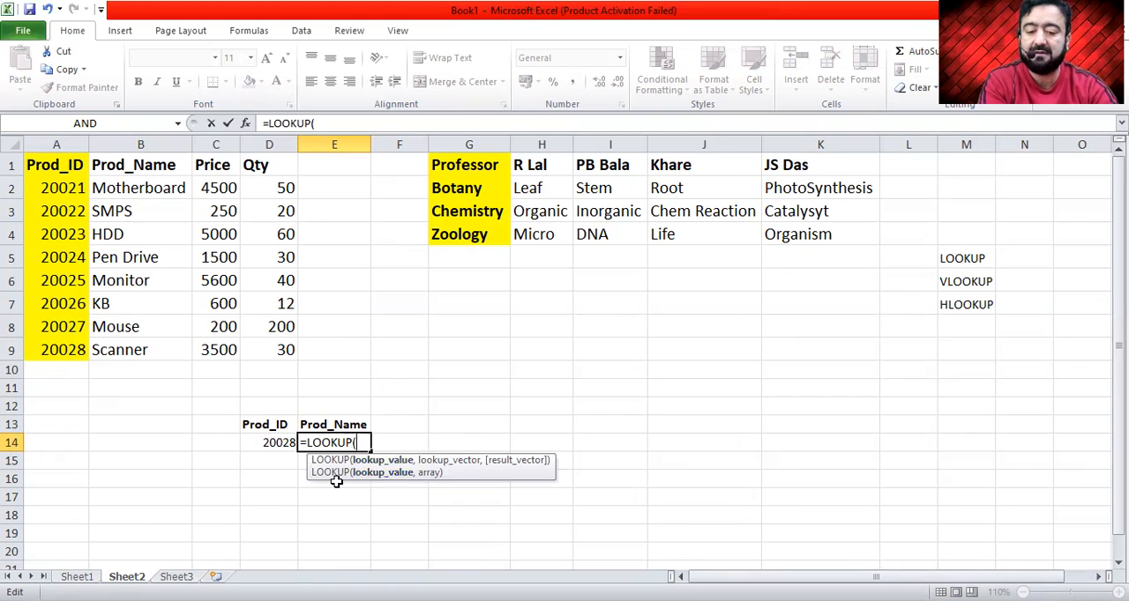
click(271, 443)
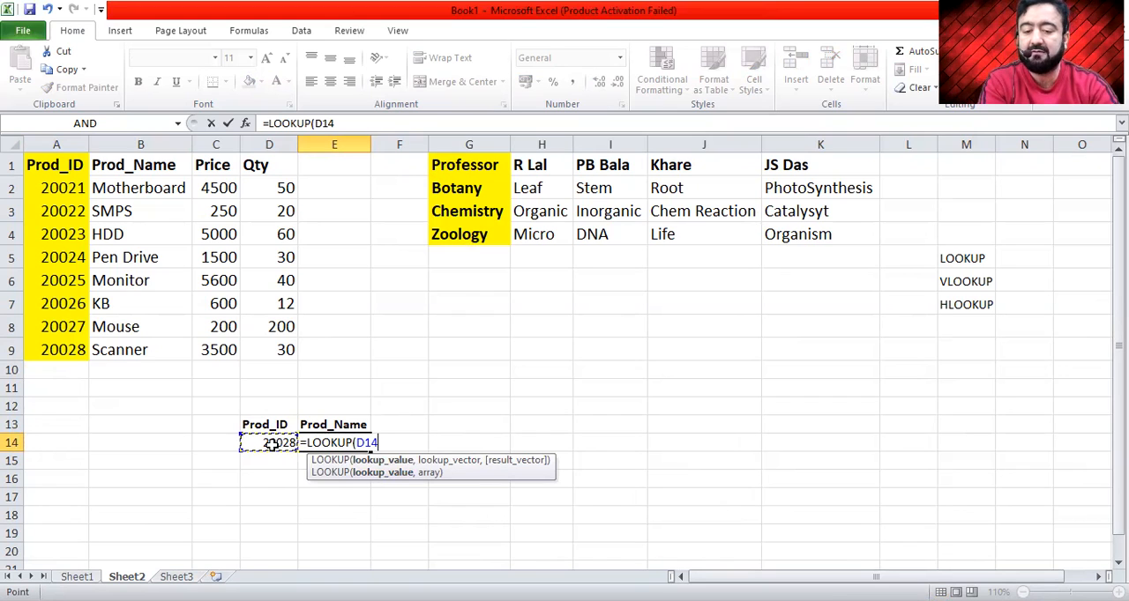
text(,)
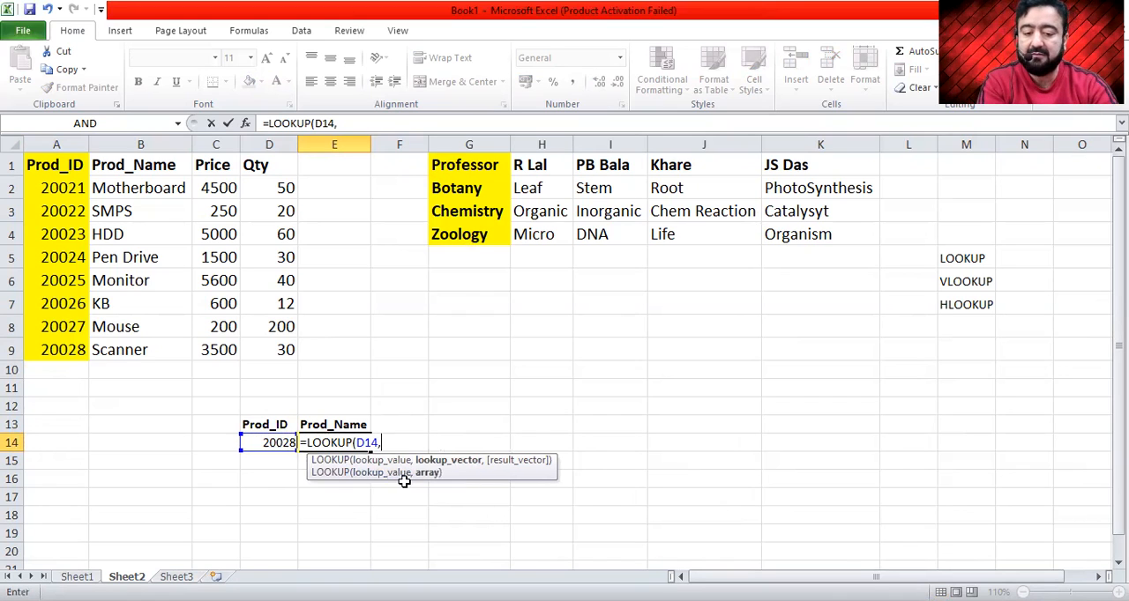
drag(51, 189, 140, 187)
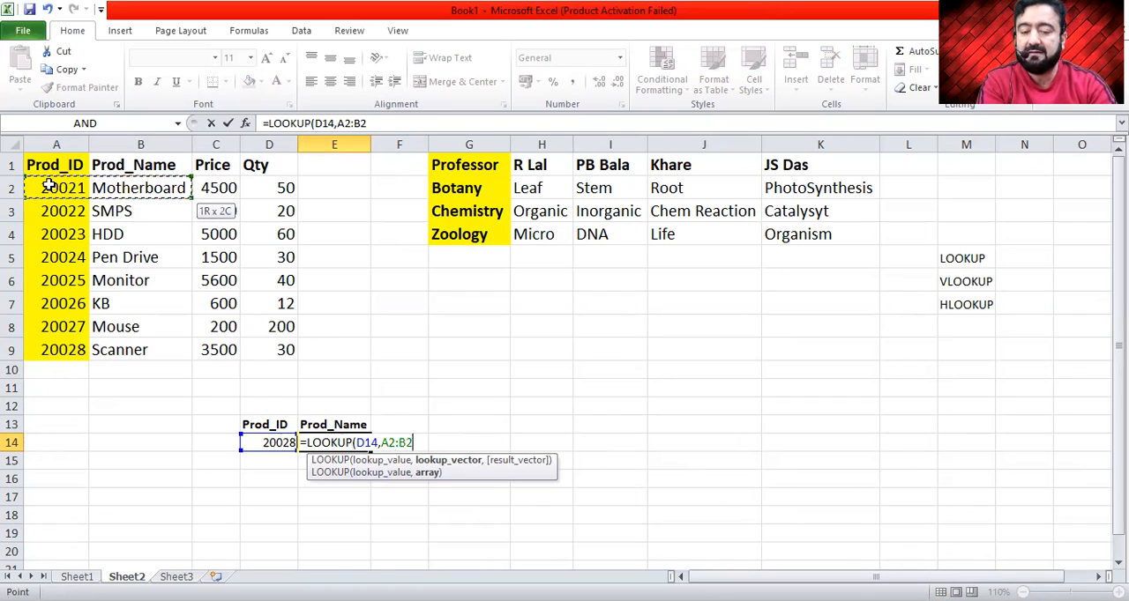
drag(51, 187, 141, 353)
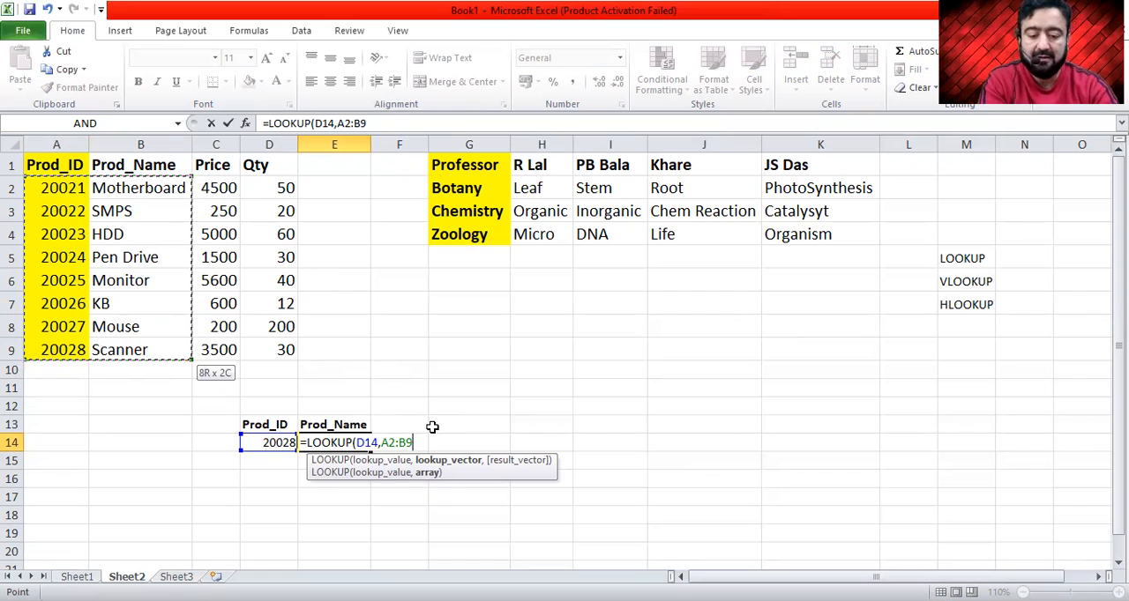
key(ctrl+Return)
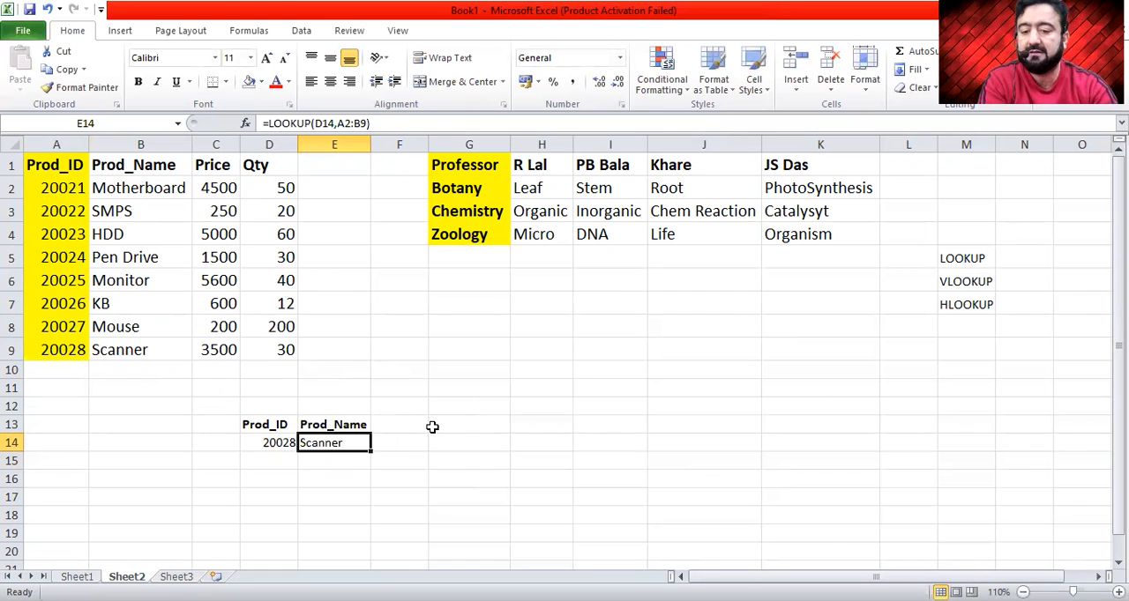
- Test the lookup by setting the product ID in cell D14 to 20027
click(263, 443)
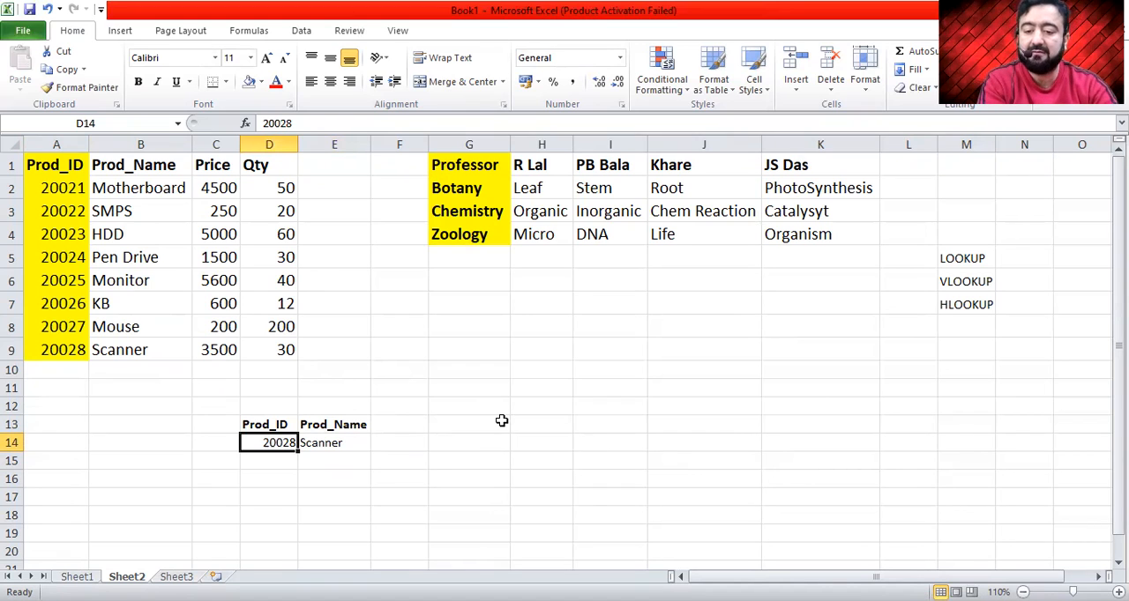
click(67, 328)
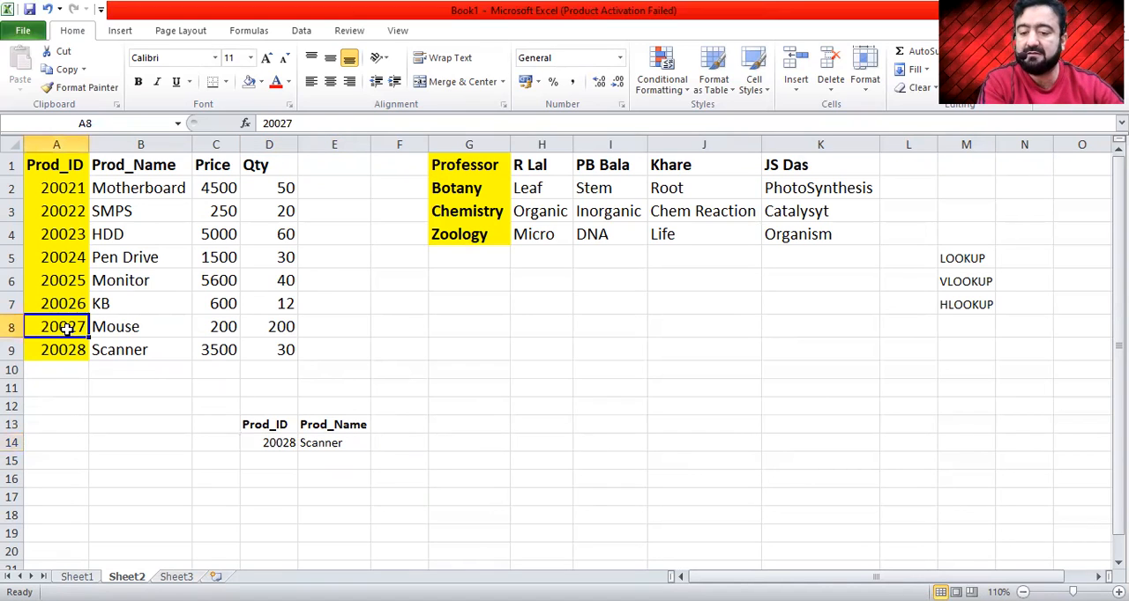
click(280, 446)
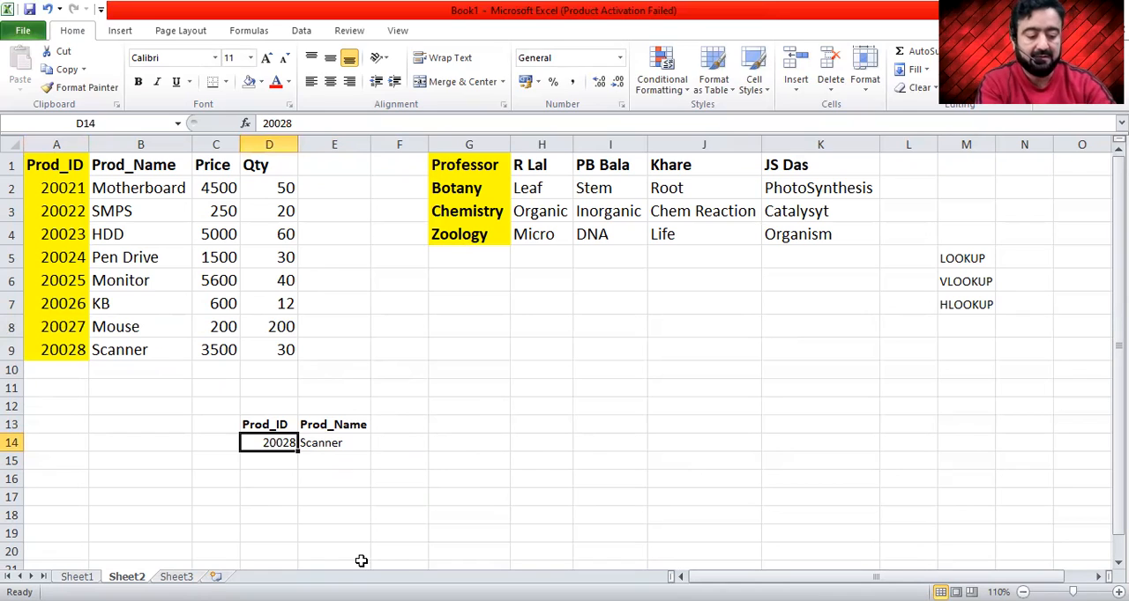
text(20027)
key(Return)
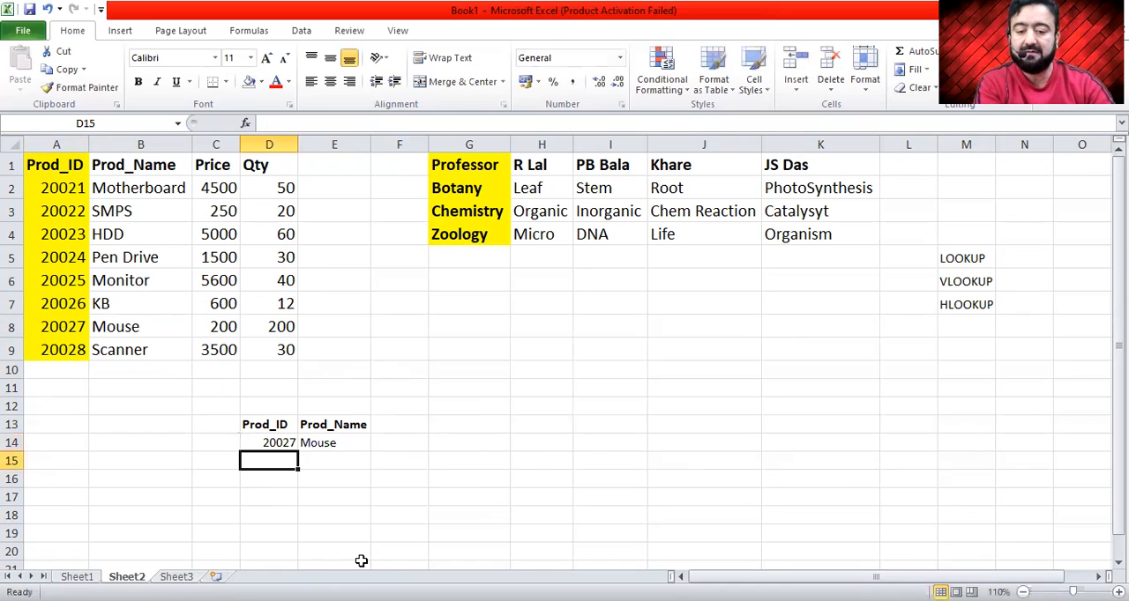
- Copy product ID 20025 from cell A6 and paste it into the lookup cell D14
key(Up)
key(Home)
key(Up)
key(Up)
key(Up)
key(Up)
key(Up)
key(Up)
key(Up)
key(Up)
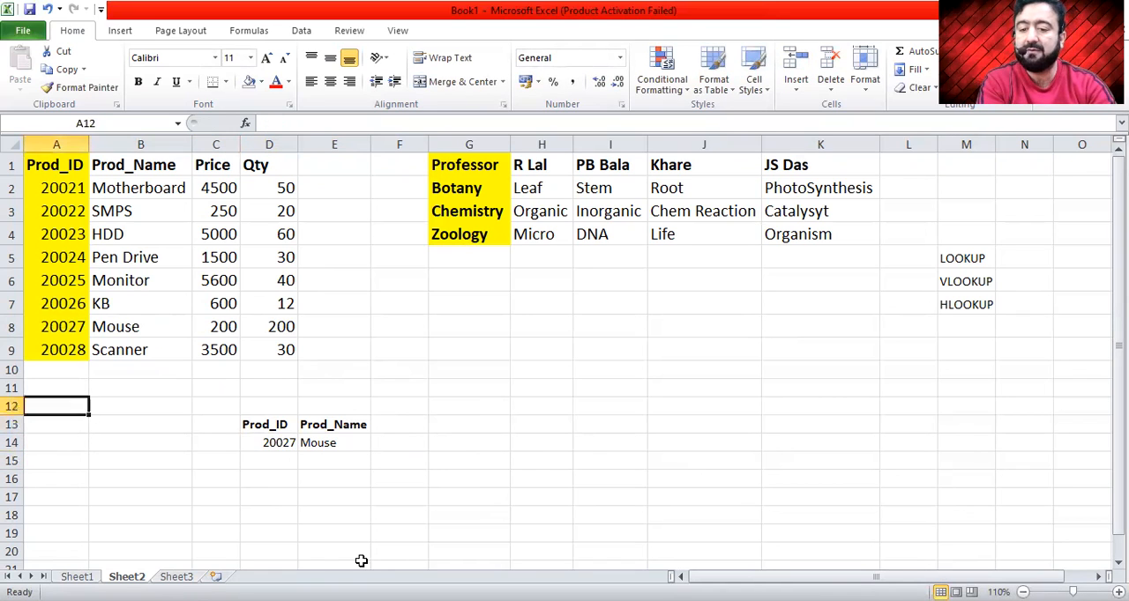
key(ctrl+c)
key(Down)
key(Down)
key(Down)
key(Down)
key(Down)
key(Down)
key(Down)
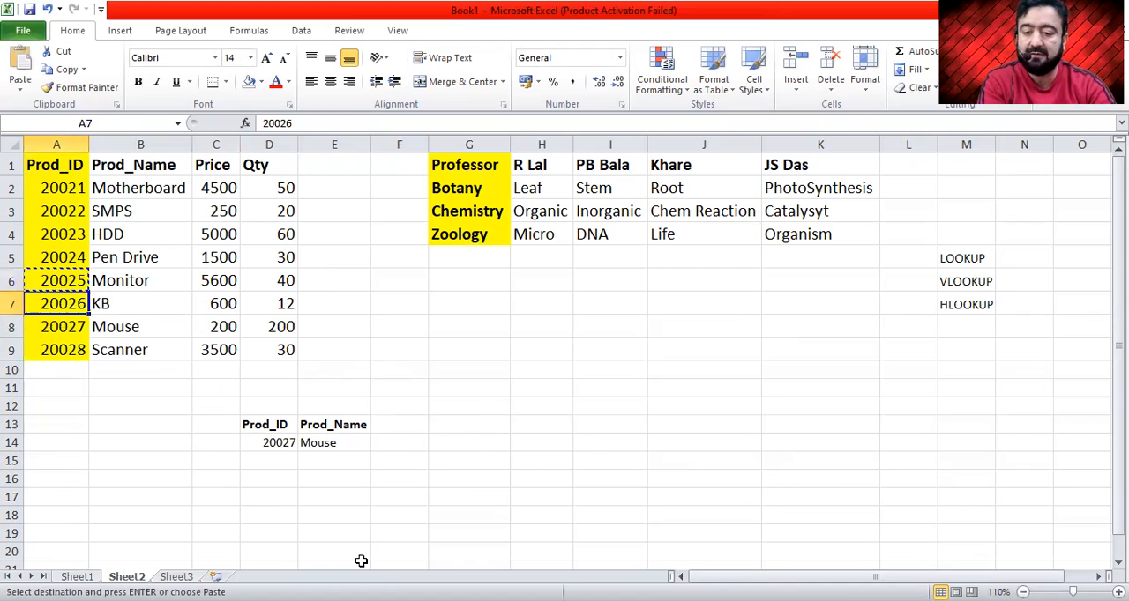
key(Right)
key(Right)
key(Right)
key(Down)
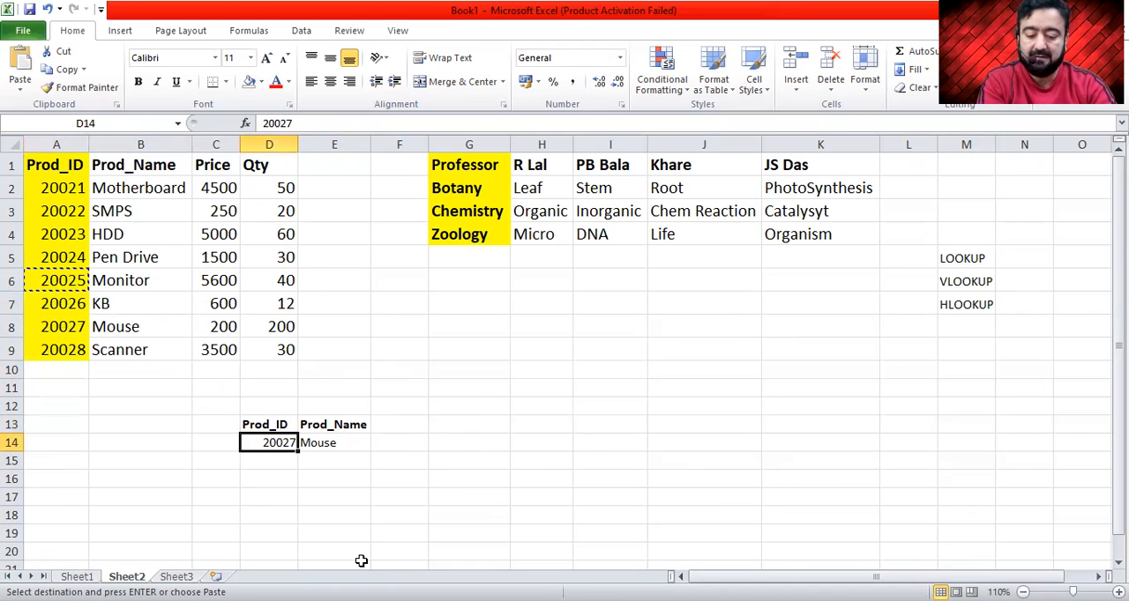
key(ctrl+v)
key(Up)
key(Down)
key(Right)
key(Left)
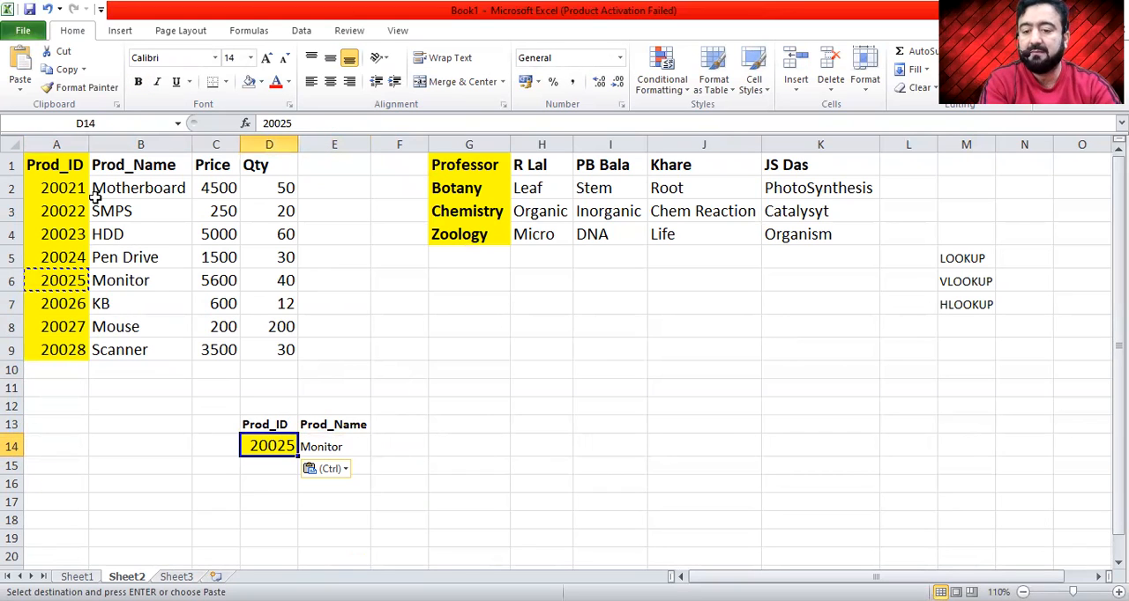
- Copy product ID 20021 from cell A2 into the lookup cell D14 and clear the copy selection
click(34, 185)
key(ctrl+c)
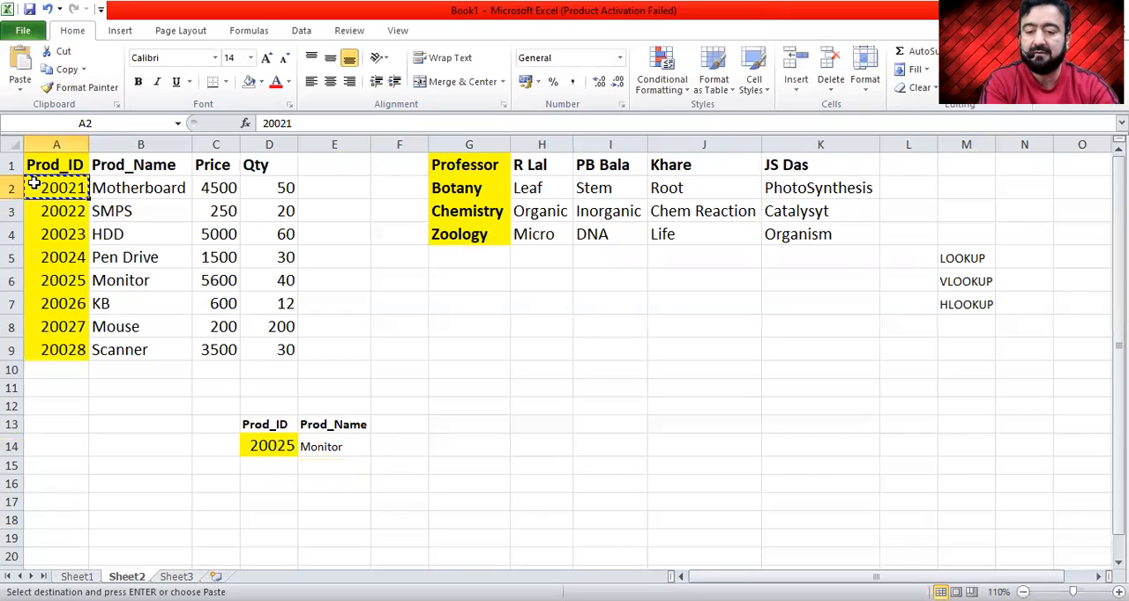
click(262, 448)
key(ctrl+v)
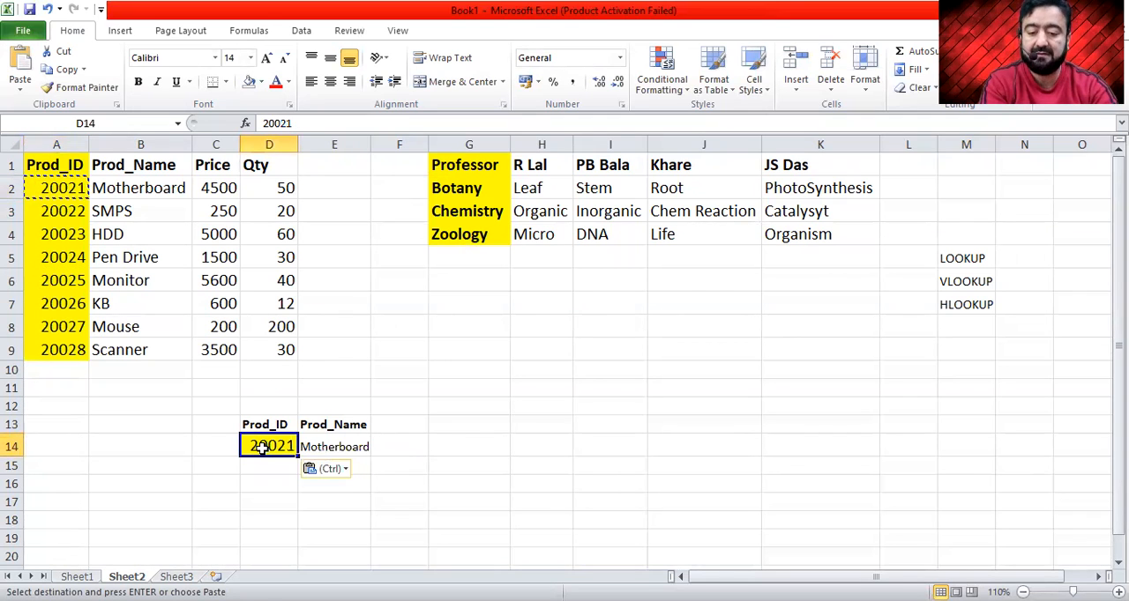
key(Escape)
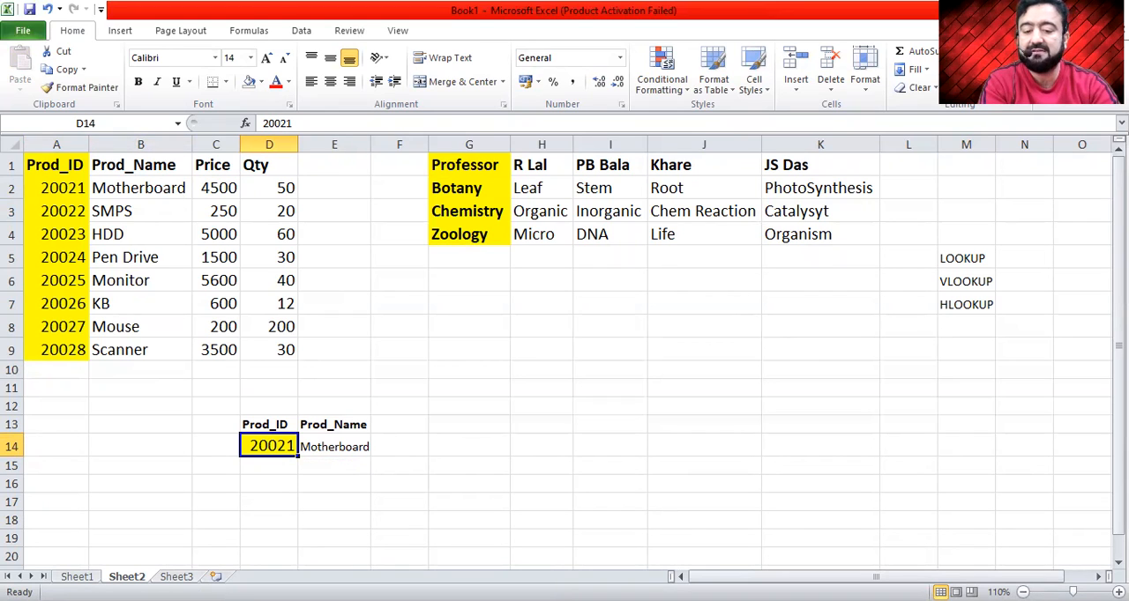
- Inspect the LOOKUP formula in cell E14 and the ranges it references
click(335, 446)
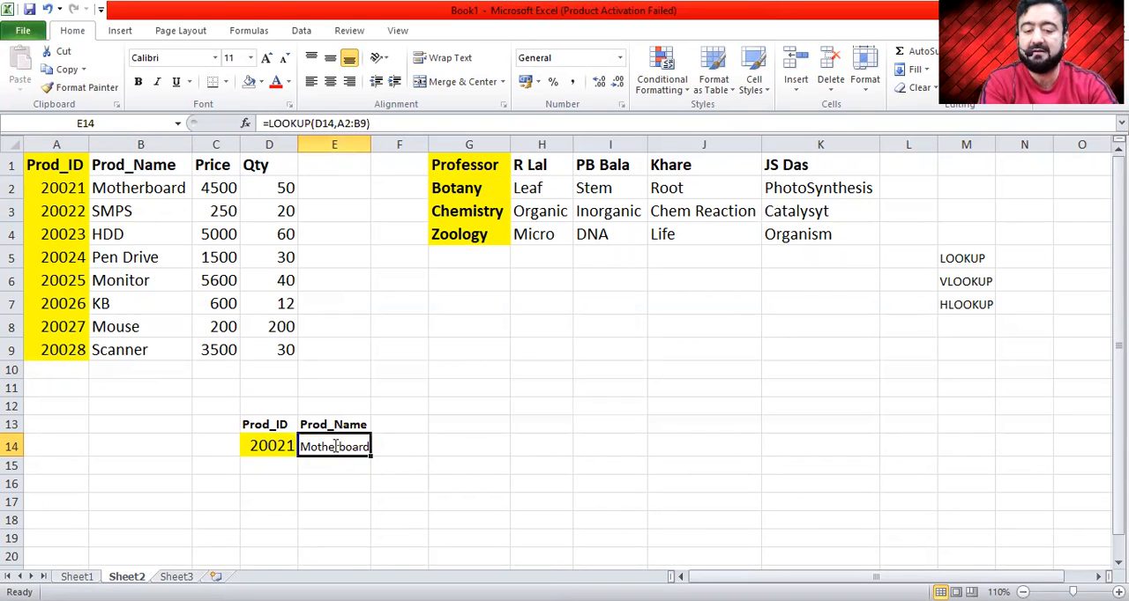
double_click(335, 446)
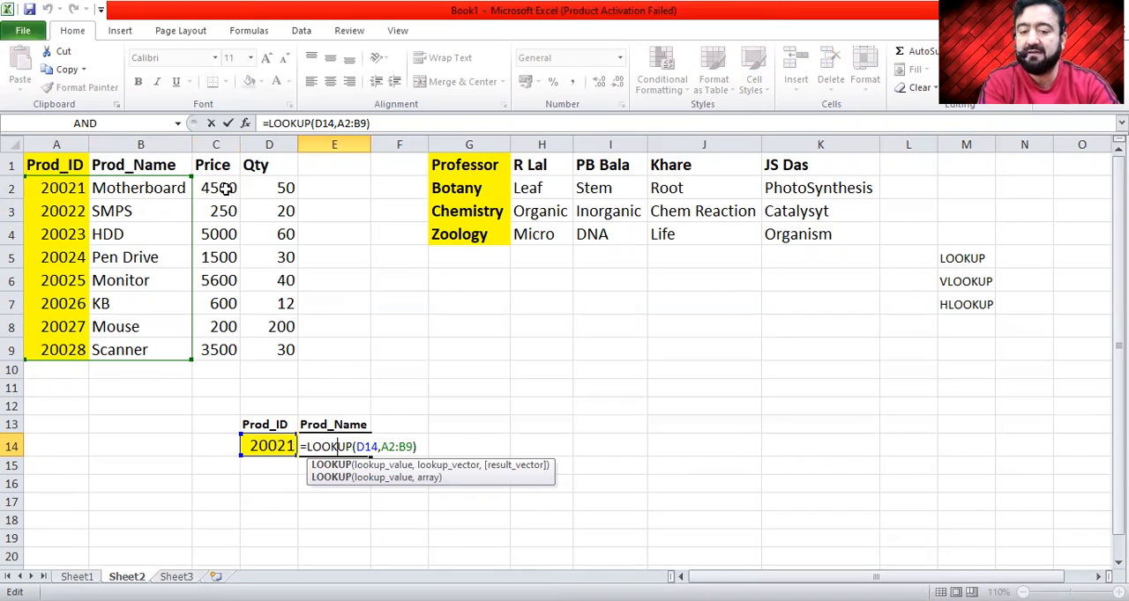
key(Return)
key(Up)
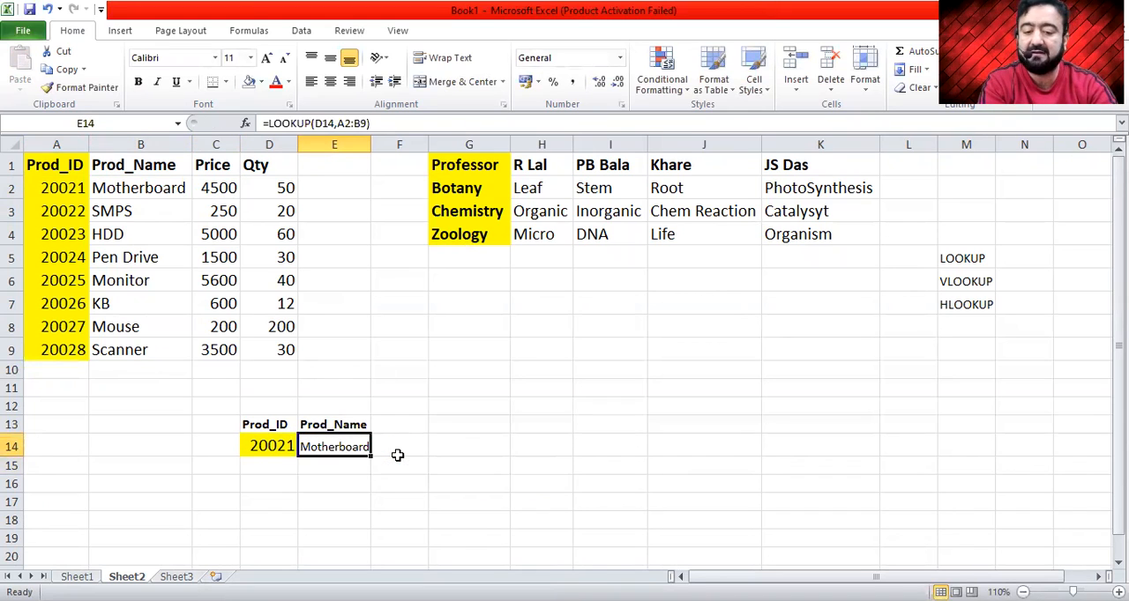
- Extend the array in cell E14's LOOKUP formula to the Price column by changing its end reference to C9
double_click(340, 446)
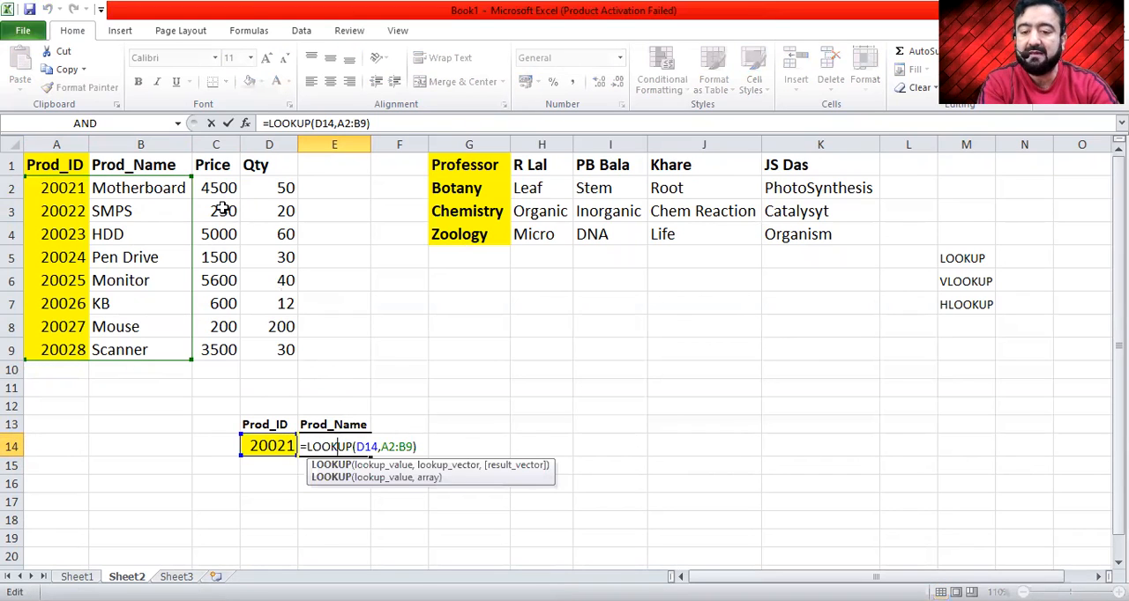
key(Right)
key(Right)
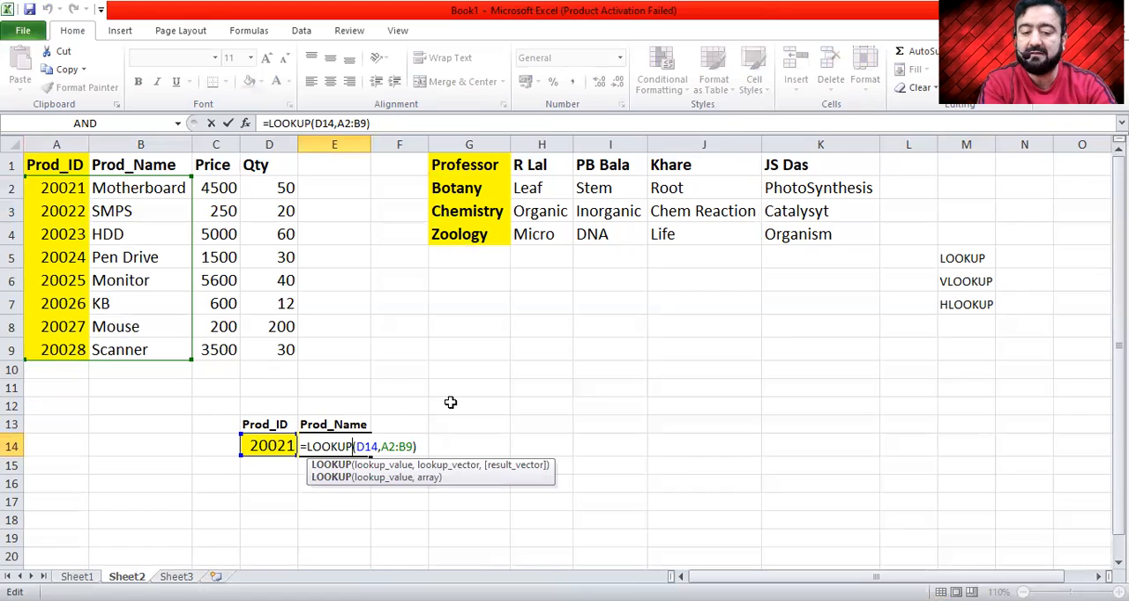
key(Right)
key(Right)
key(Right)
key(Right)
key(Right)
key(Right)
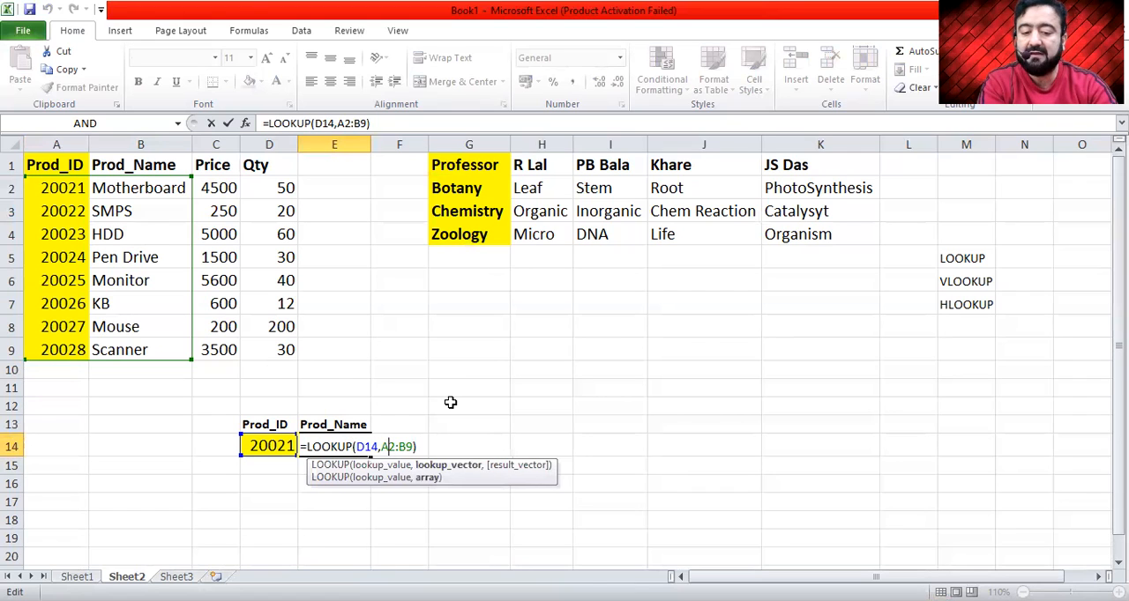
key(shift+Right)
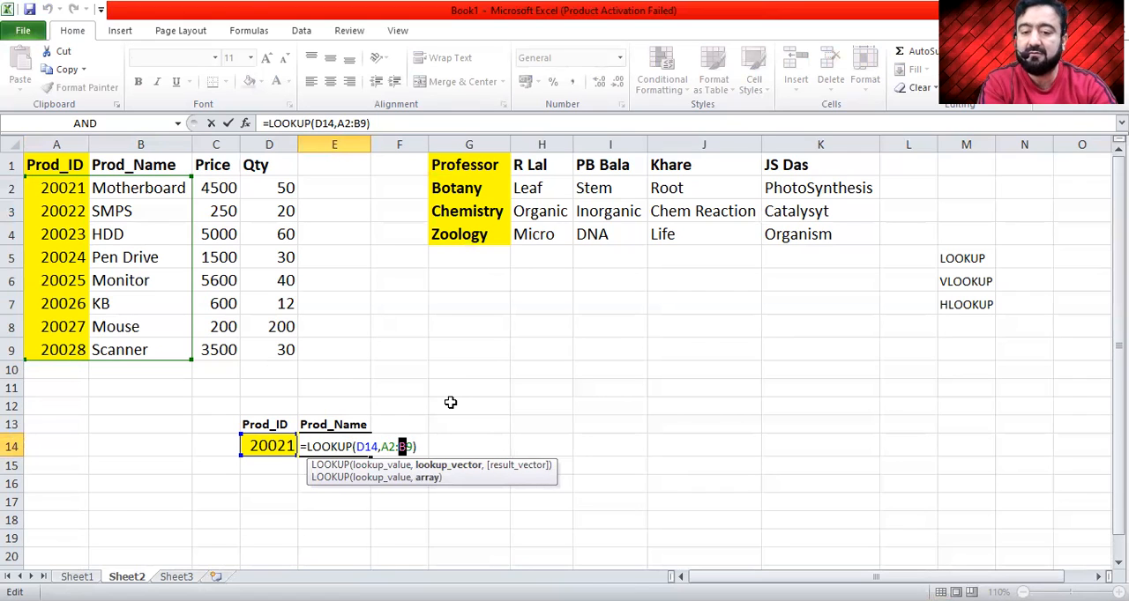
text(C)
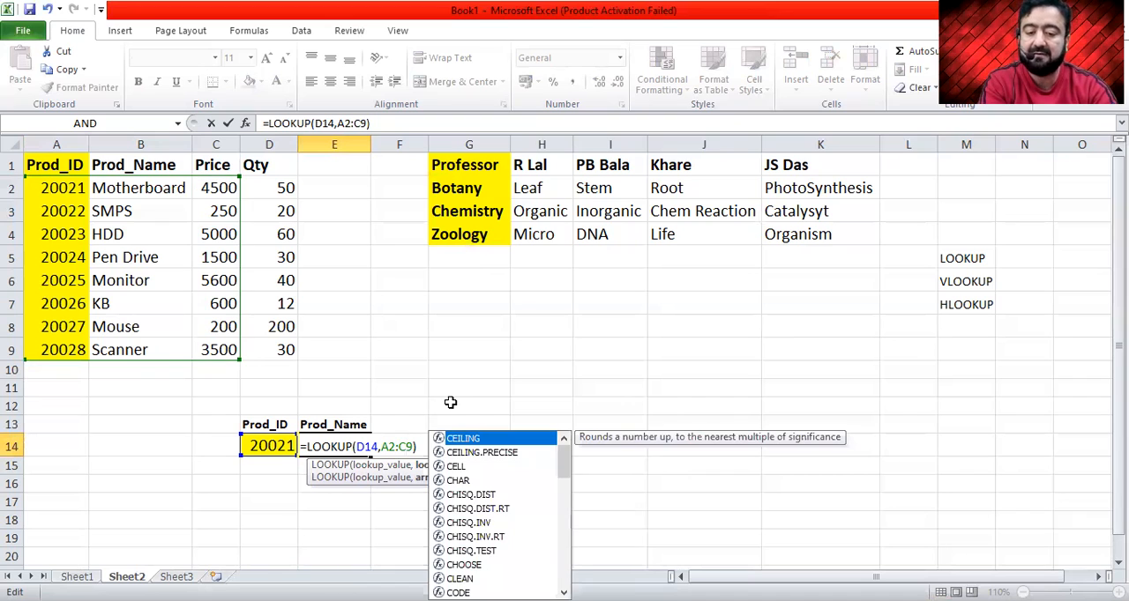
- Replace the array argument in E14's formula by reselecting A2:C9, and commit =LOOKUP(D14,A2:C9)
key(Left)
key(Left)
key(Left)
key(Left)
key(shift+Right)
key(shift+Right)
key(shift+Right)
key(shift+Right)
key(shift+Right)
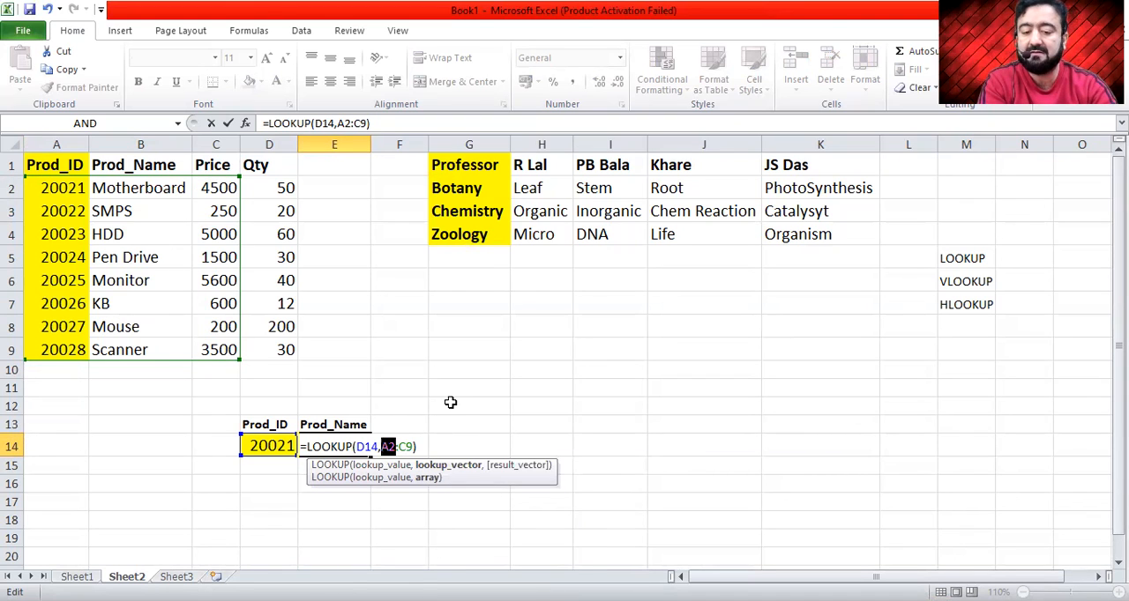
key(BackSpace)
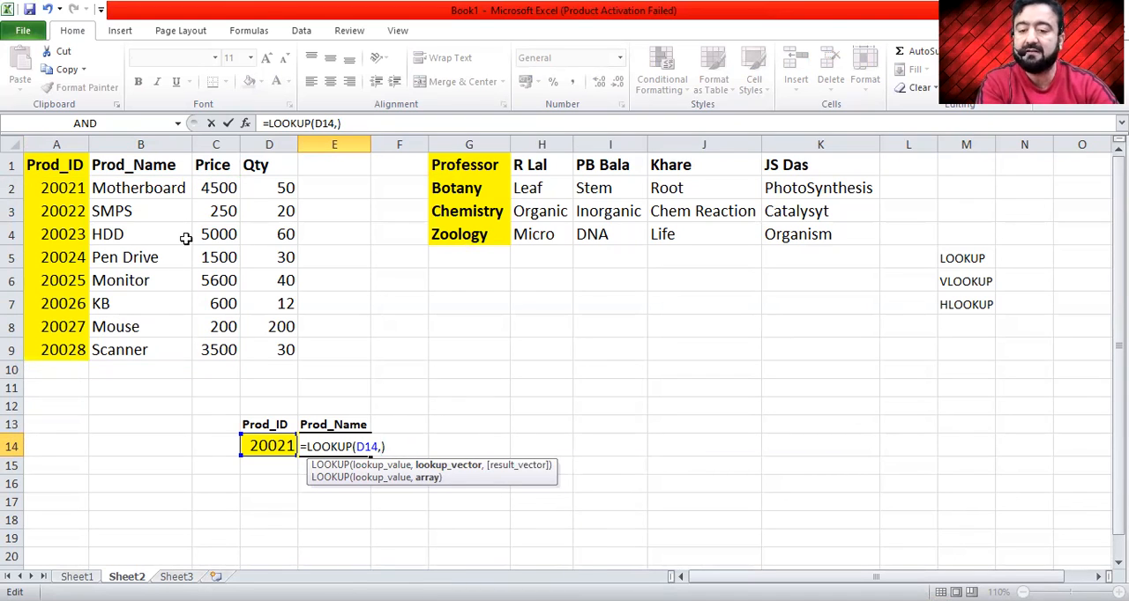
click(58, 187)
drag(58, 187, 217, 354)
key(ctrl+Return)
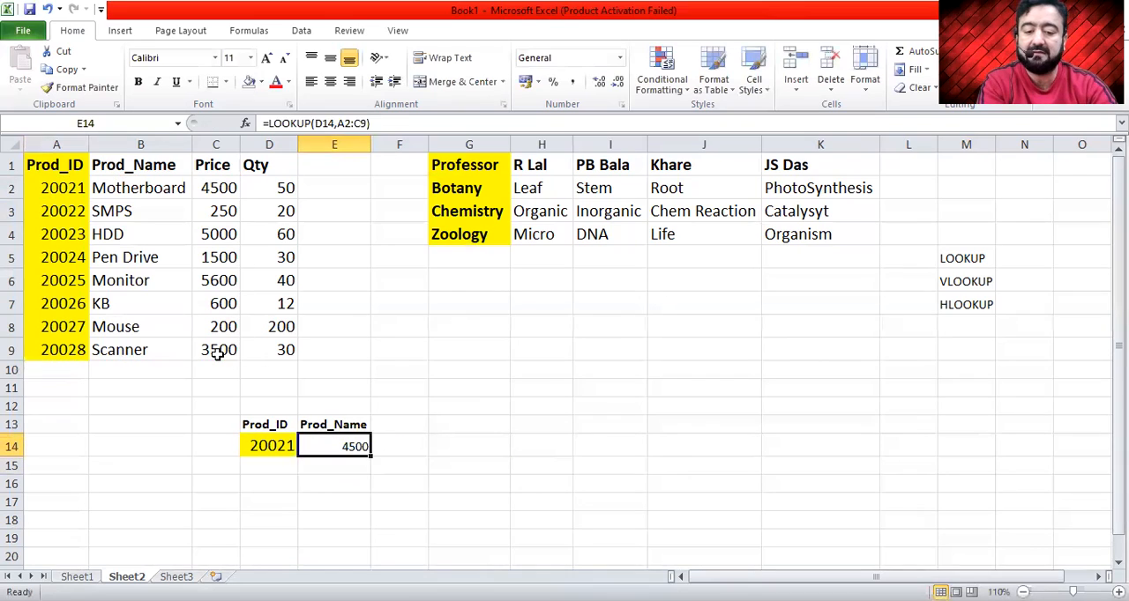
- Copy product ID 20024 from cell A5 into the lookup cell D14 and clear the copy selection
key(Left)
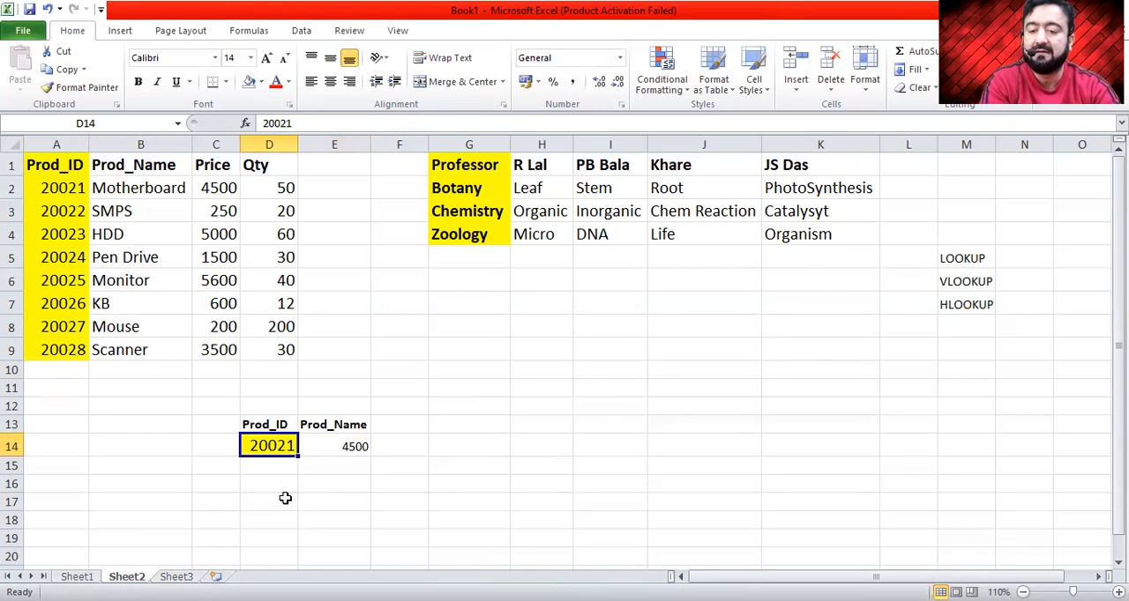
click(67, 256)
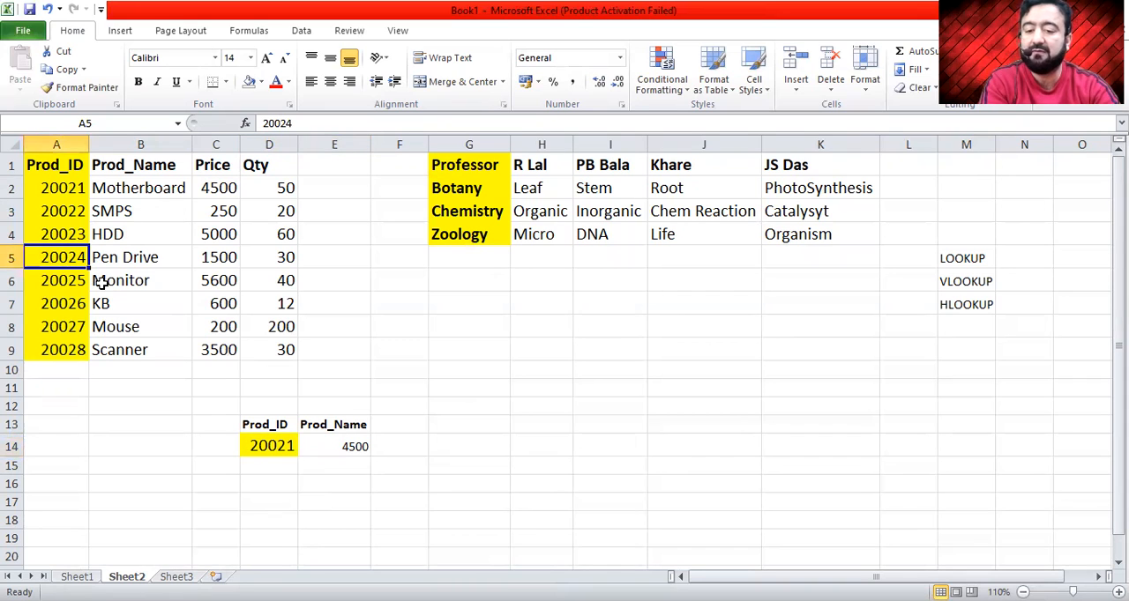
key(ctrl+c)
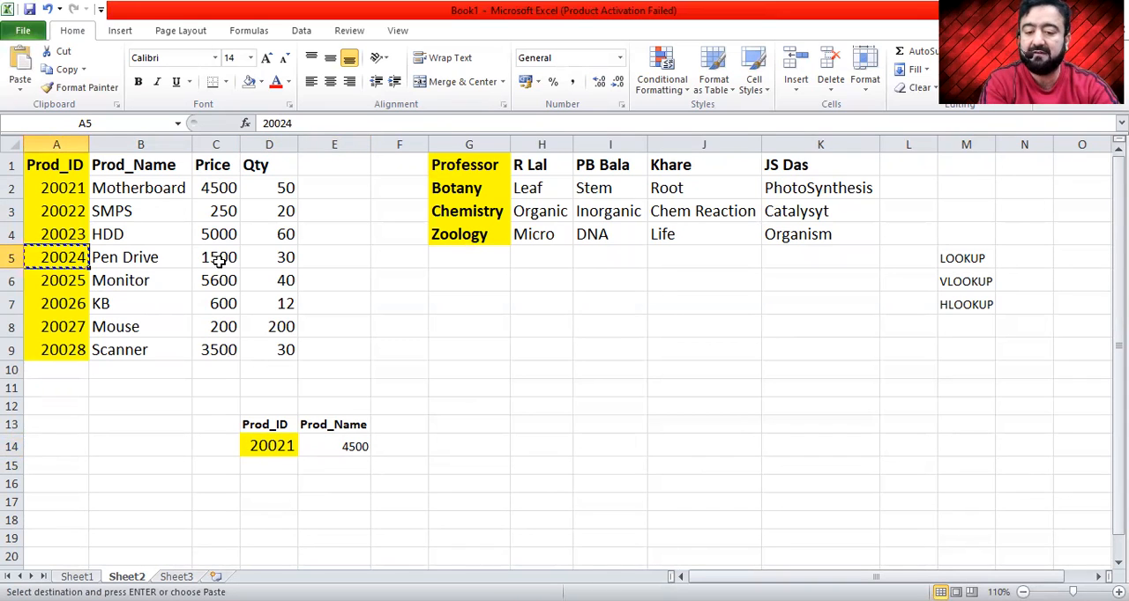
click(265, 445)
key(ctrl+v)
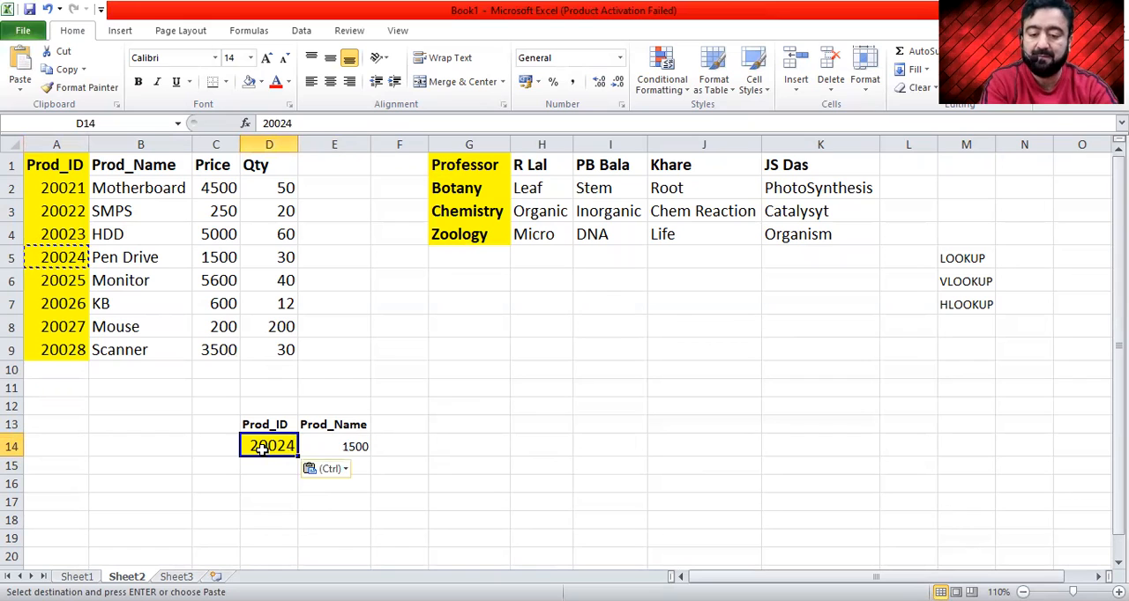
key(Escape)
key(Right)
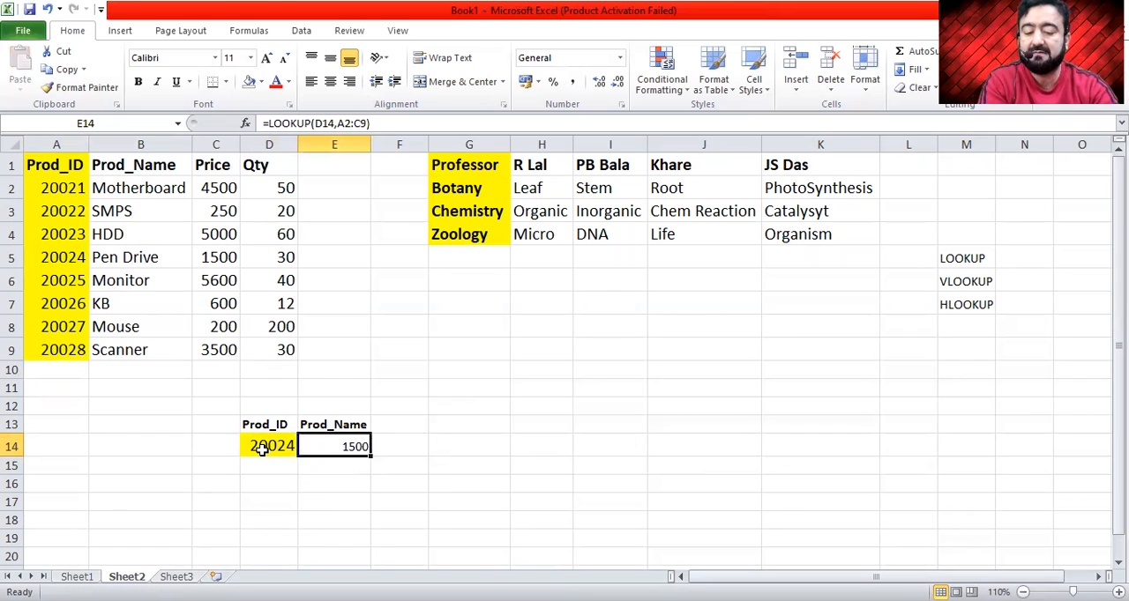
- Set the Pen Drive price in cell C5 to 200
click(229, 256)
text(200)
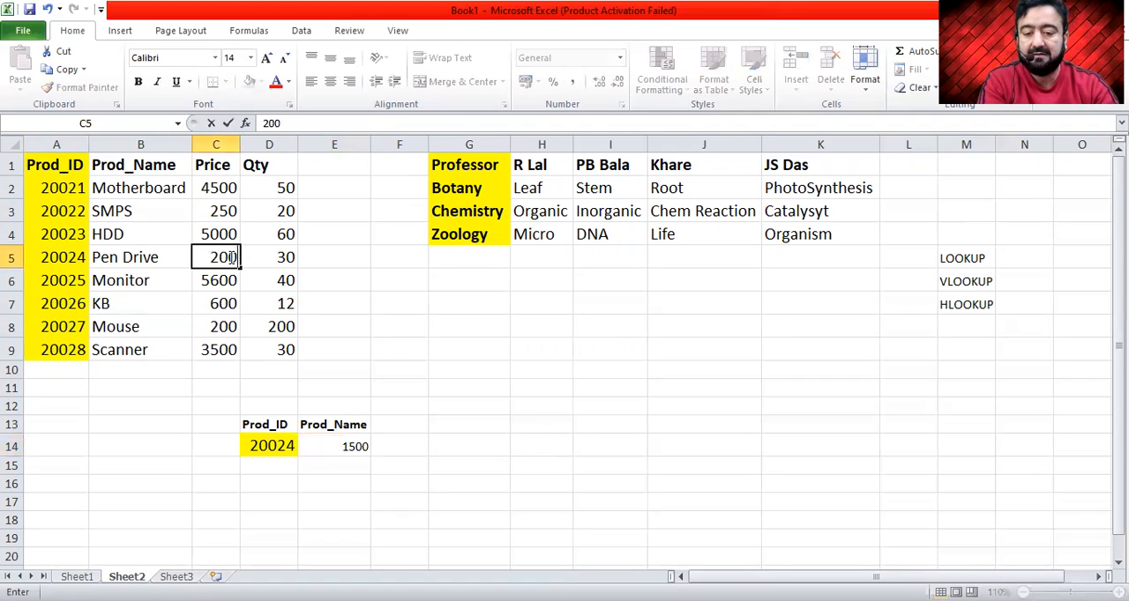
key(Return)
- Set the Pen Drive price in cell C5 to 20000 and check the lookup result in E14
click(230, 257)
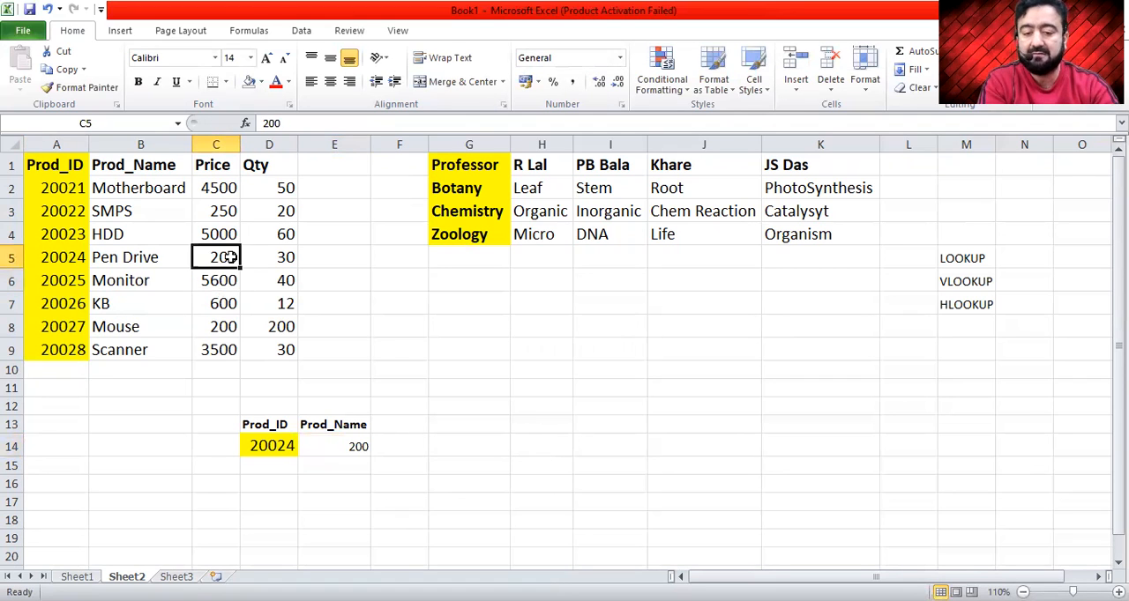
text(20000)
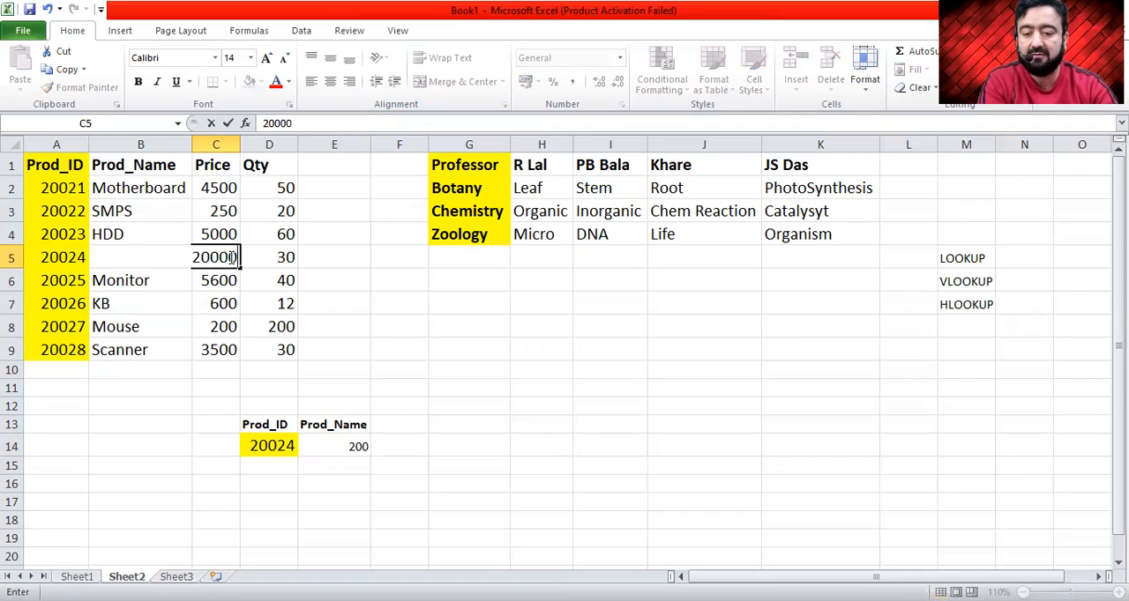
key(Return)
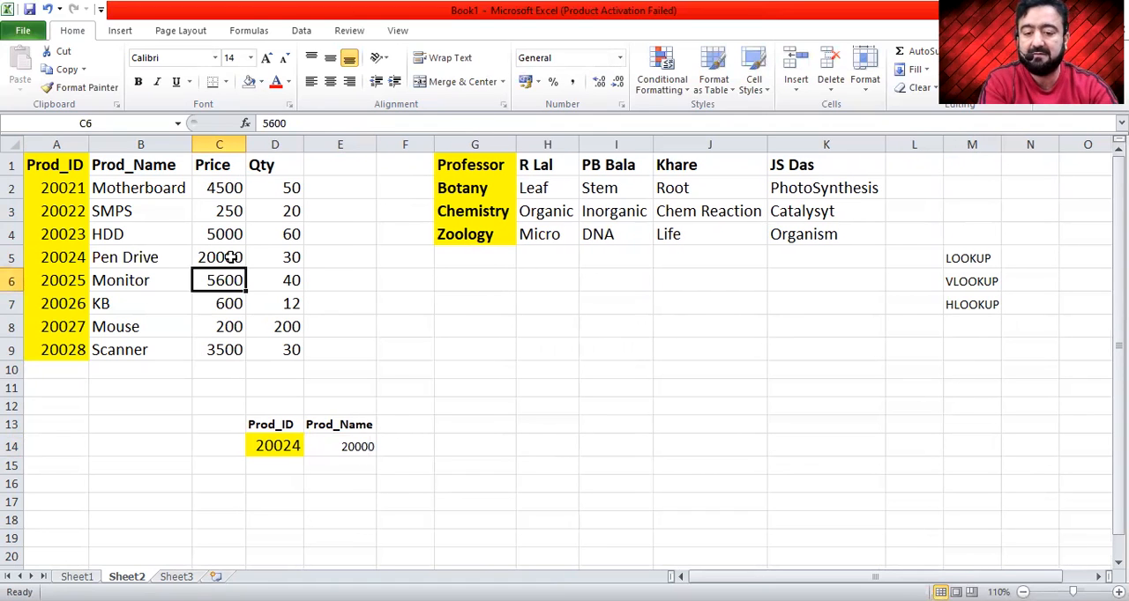
click(356, 450)
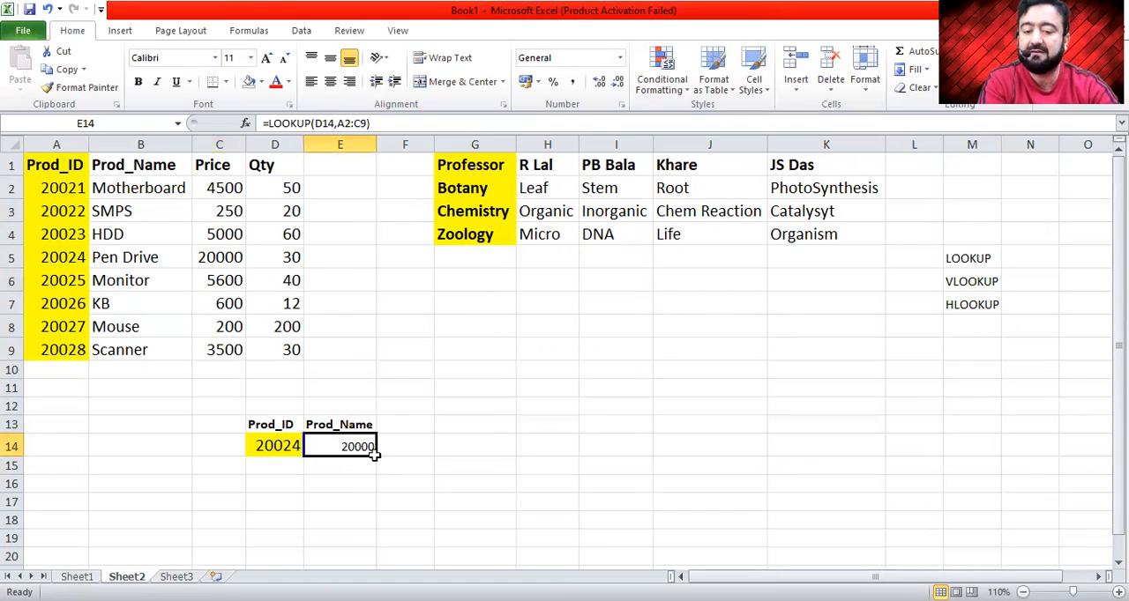
- Enter product ID 20022 as a plain value in cell D18
click(226, 210)
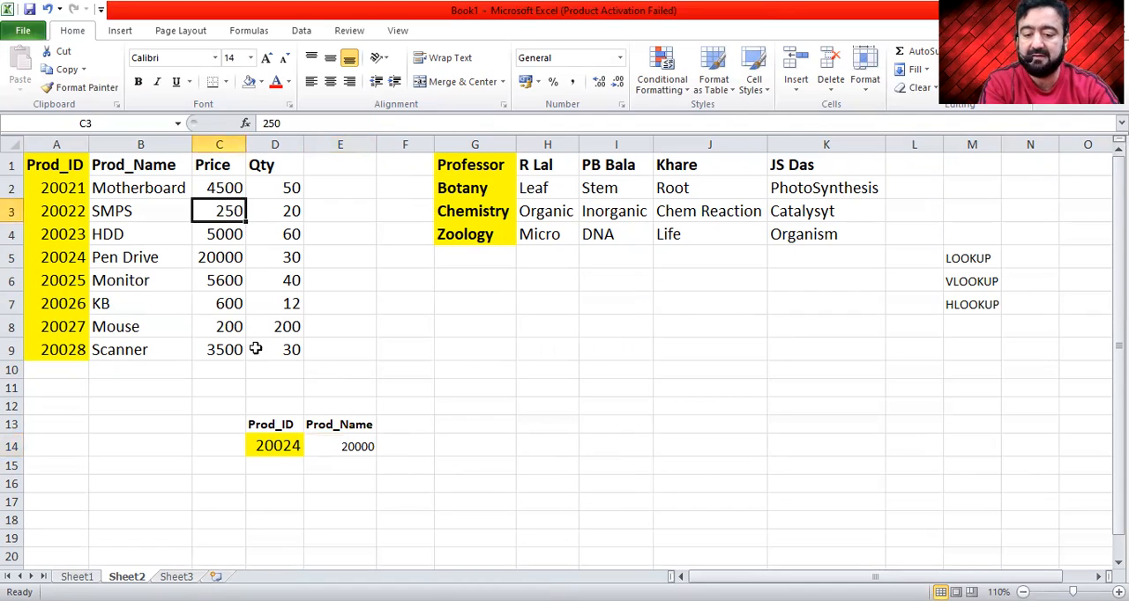
click(274, 520)
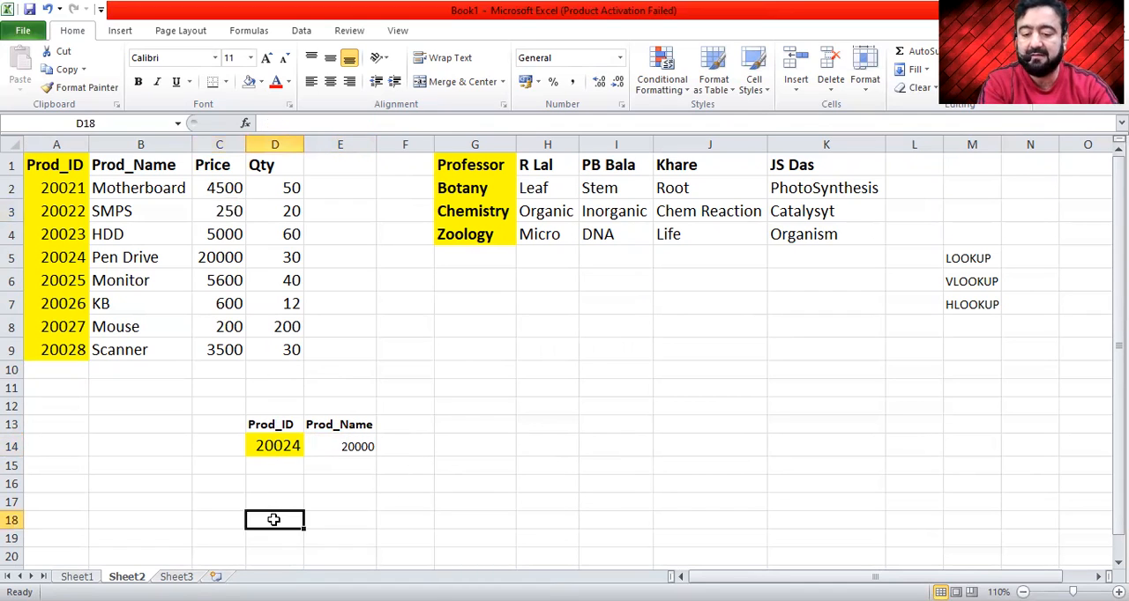
text(200)
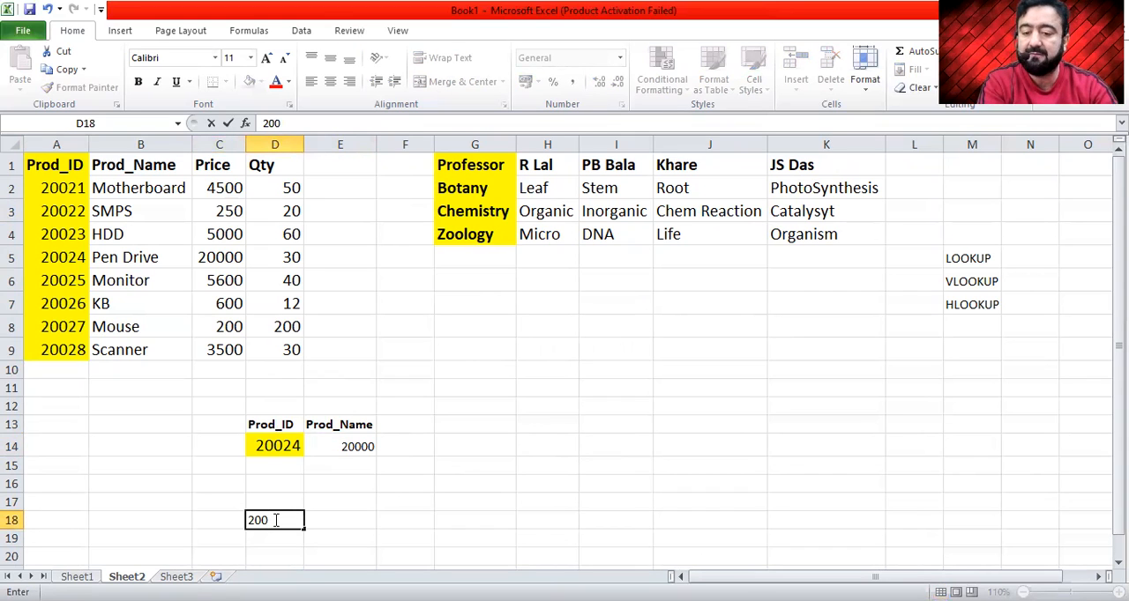
text(200)
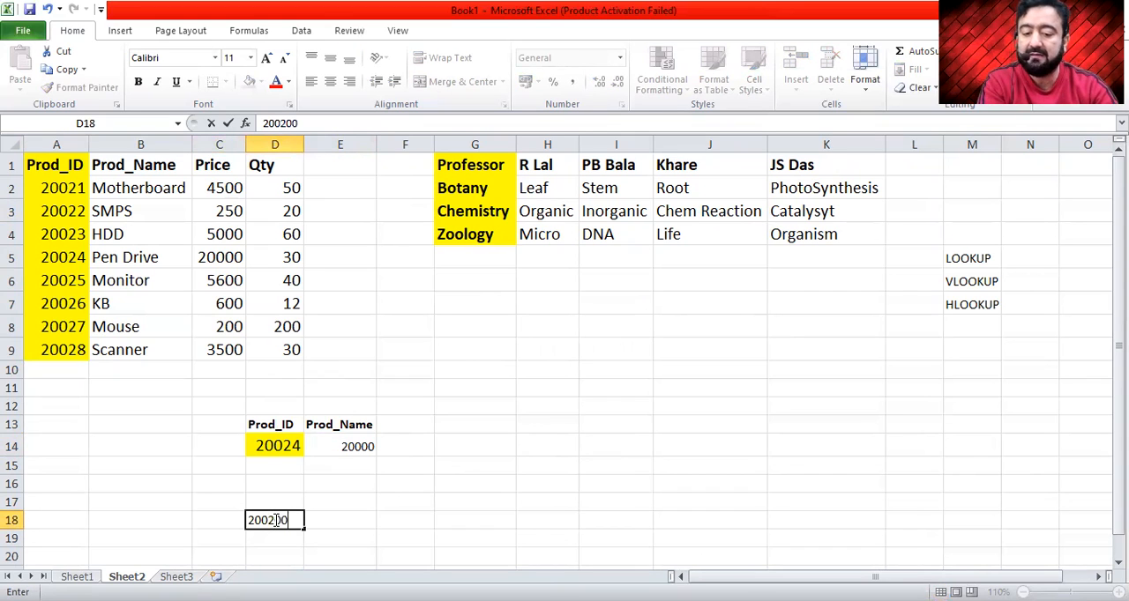
key(BackSpace)
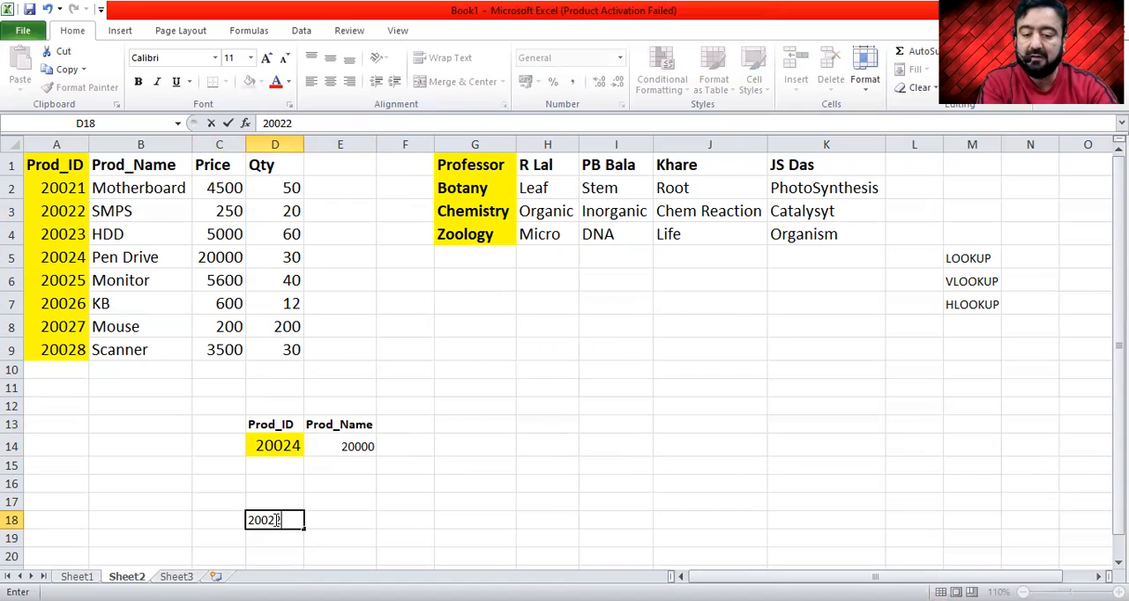
text(2)
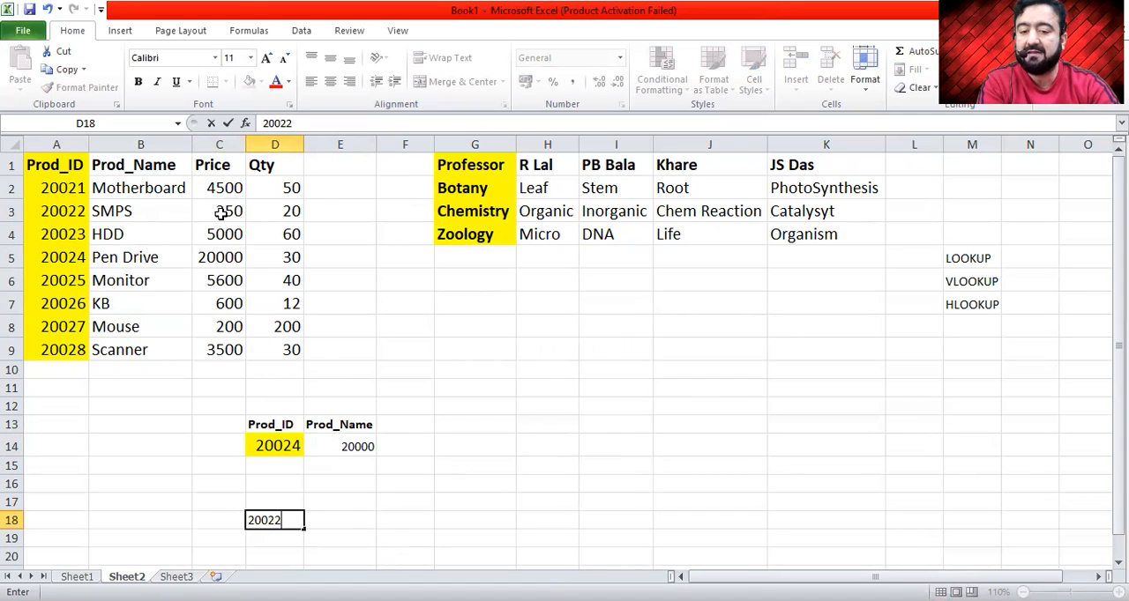
- Copy the SMPS price from cell C3 and paste it into cell E18 beside the product ID
click(221, 213)
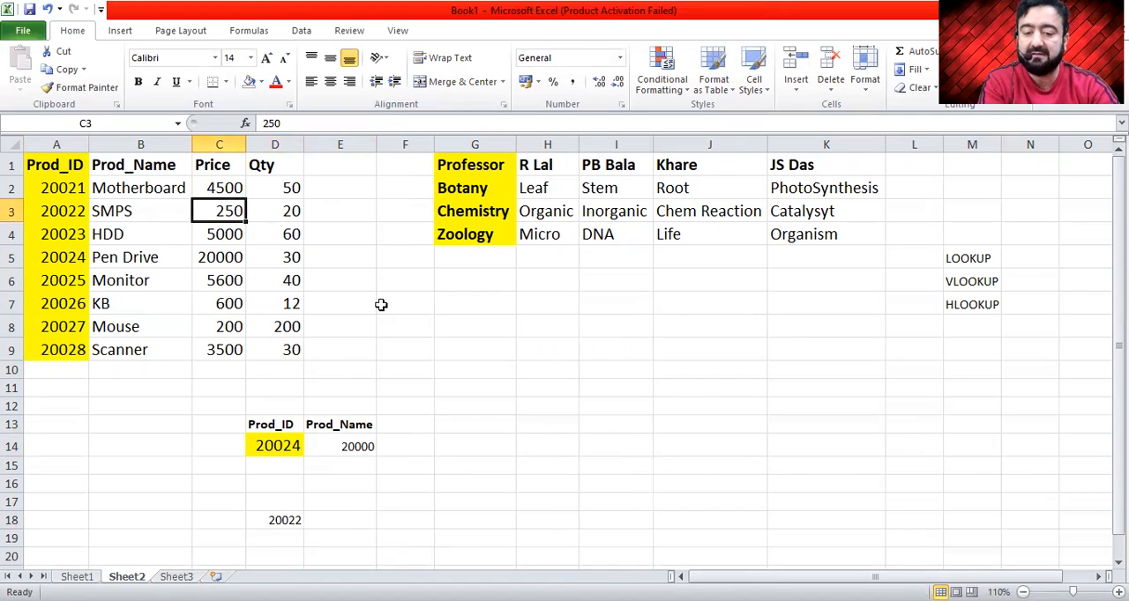
key(ctrl+c)
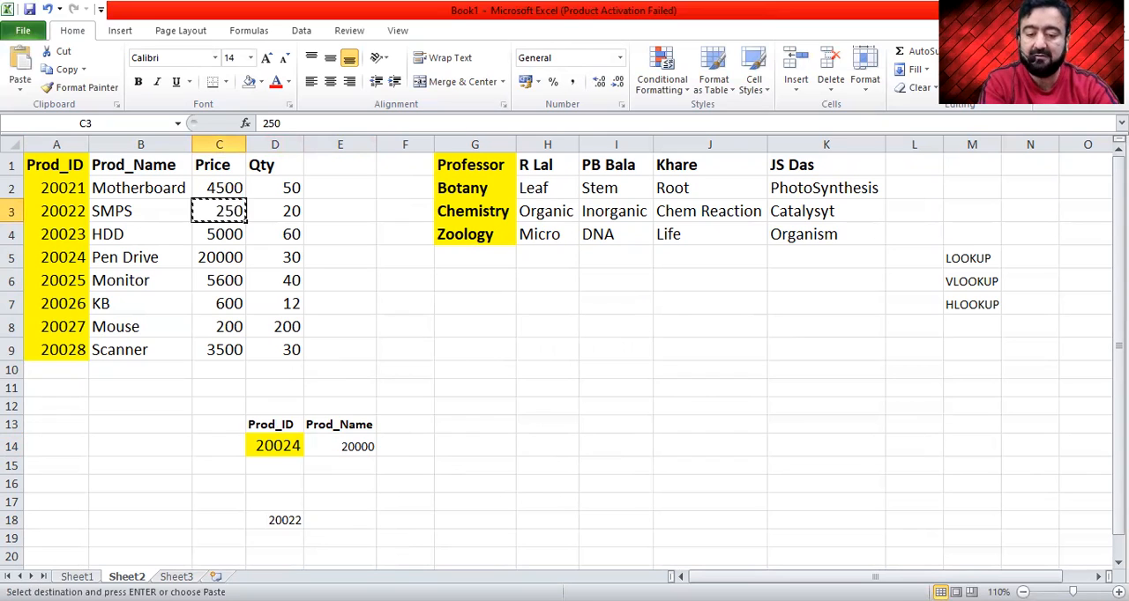
click(360, 523)
key(ctrl+v)
key(Right)
key(Right)
key(Left)
key(Left)
key(Left)
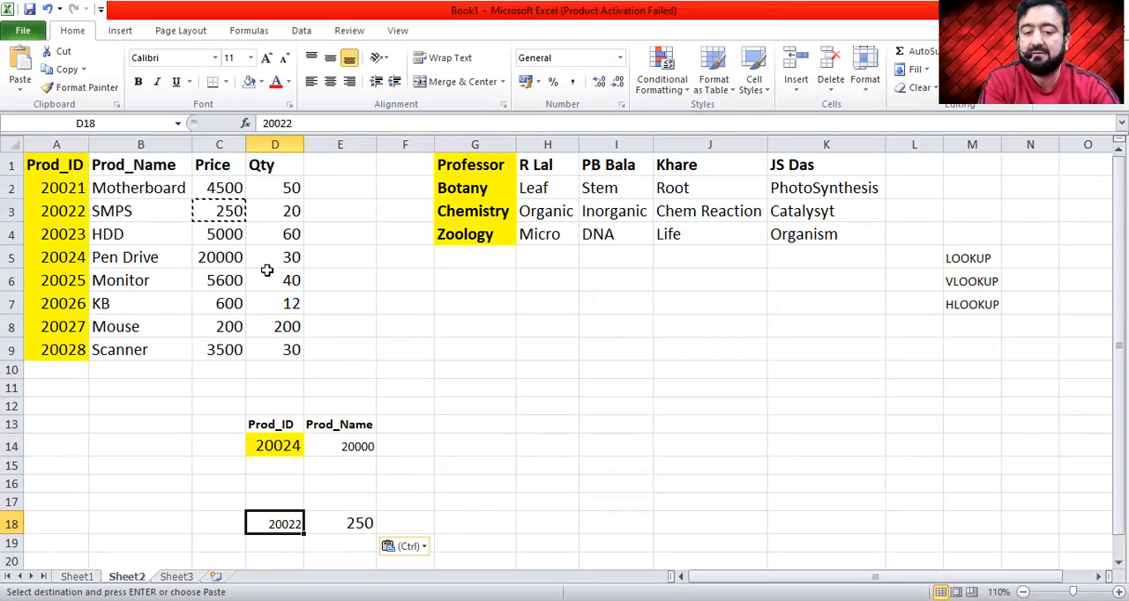
- Clear the copy selection and set the SMPS price in cell C3 to 260
click(233, 209)
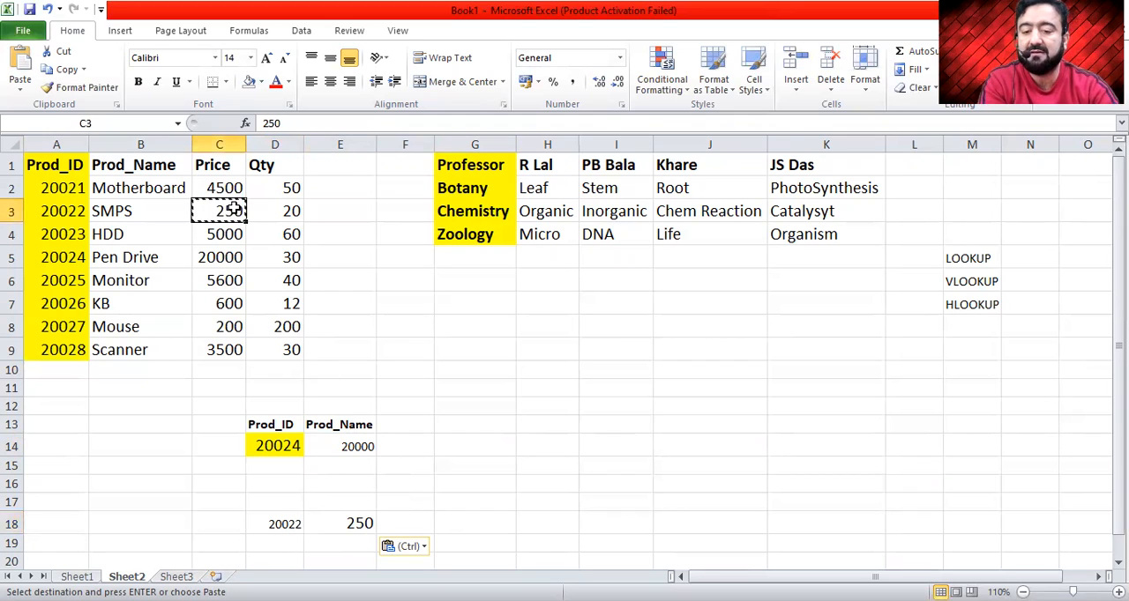
key(Escape)
key(Down)
click(233, 209)
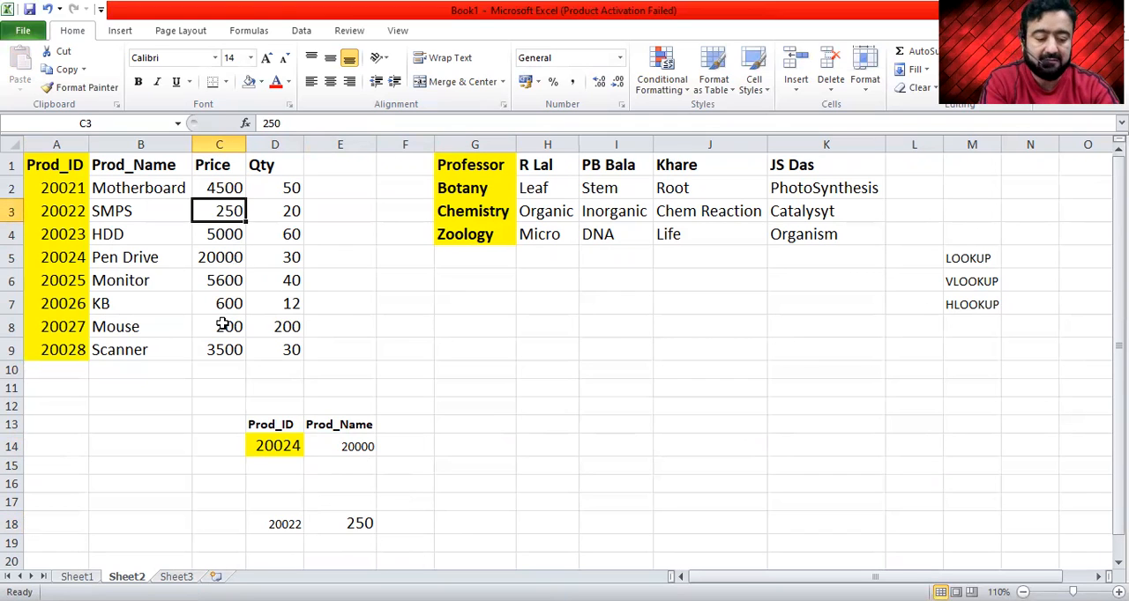
text(260)
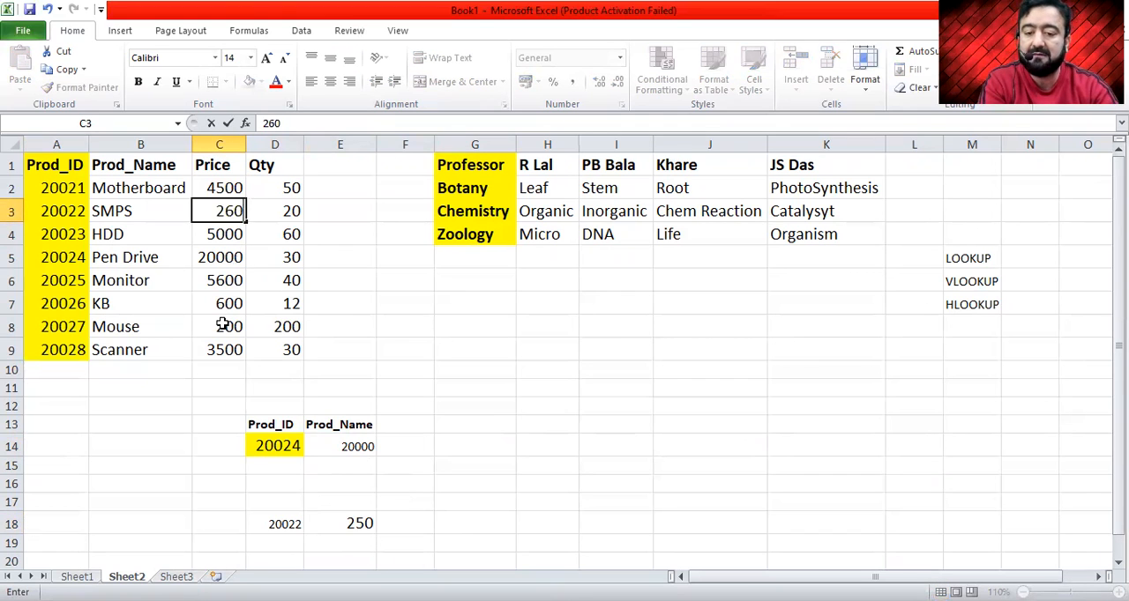
key(Return)
- Compare the SMPS price in cell C3 with the pasted copy in cell E18
click(55, 211)
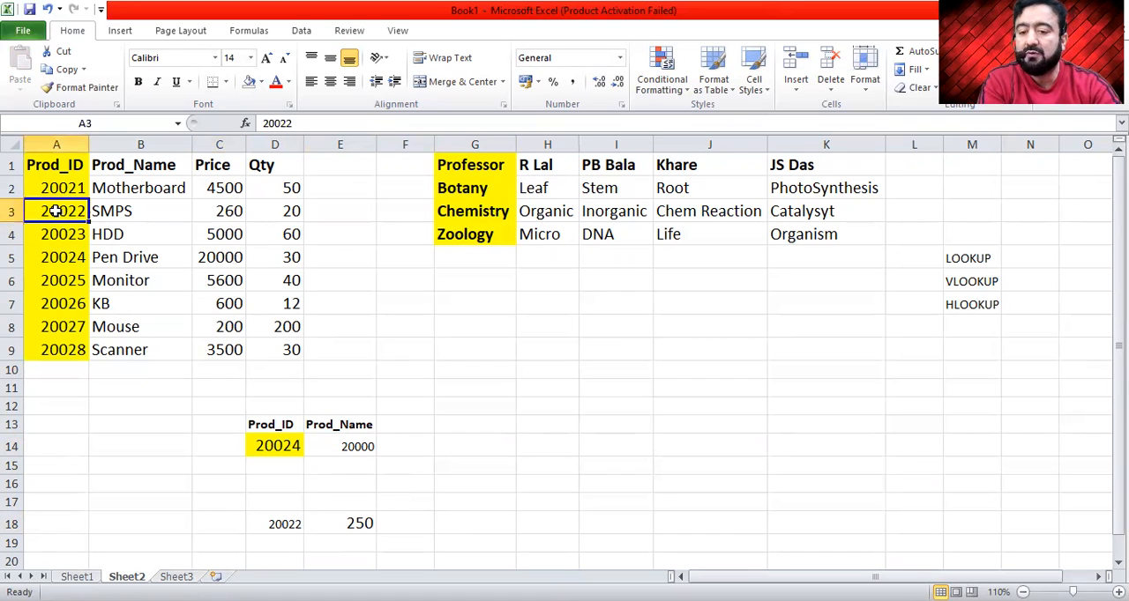
click(238, 210)
click(366, 522)
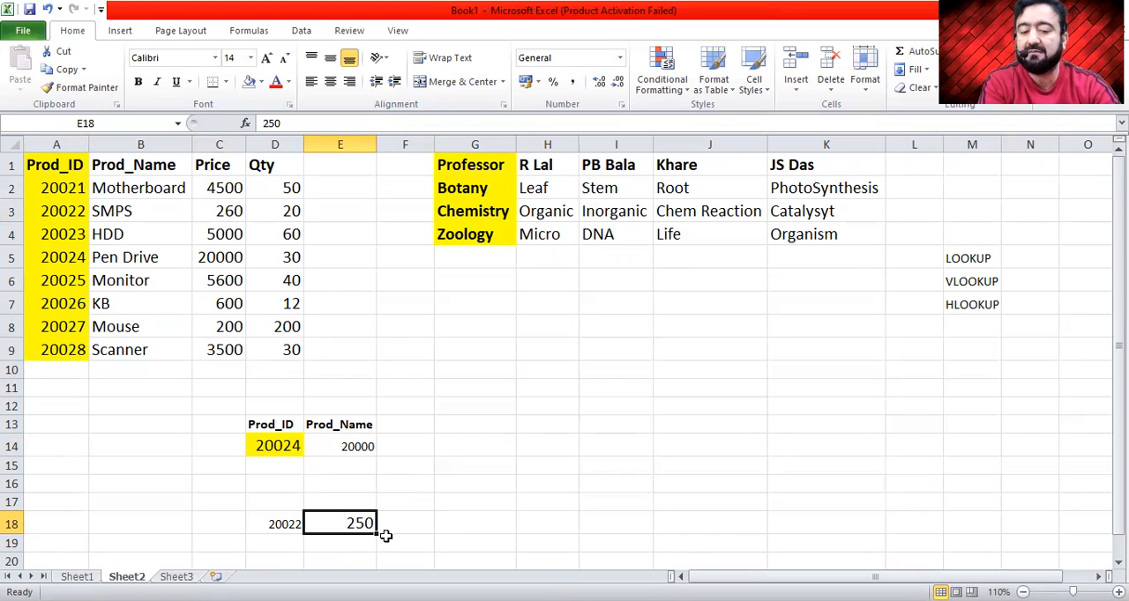
- Set the lookup product ID in cell D14 to 20023 and check the LOOKUP result beside it
click(280, 446)
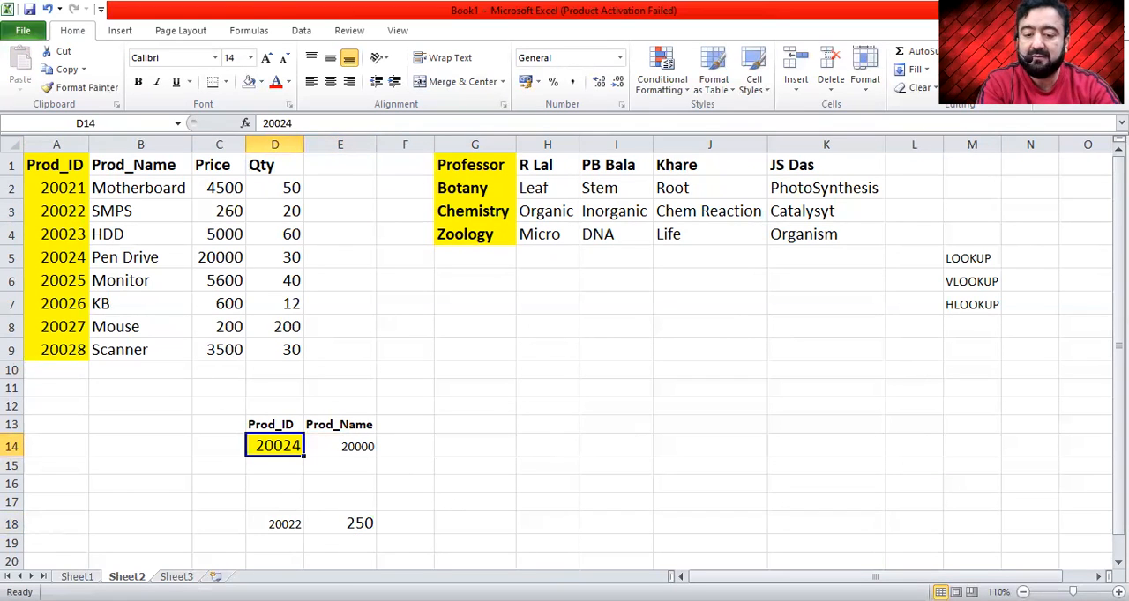
text(20023)
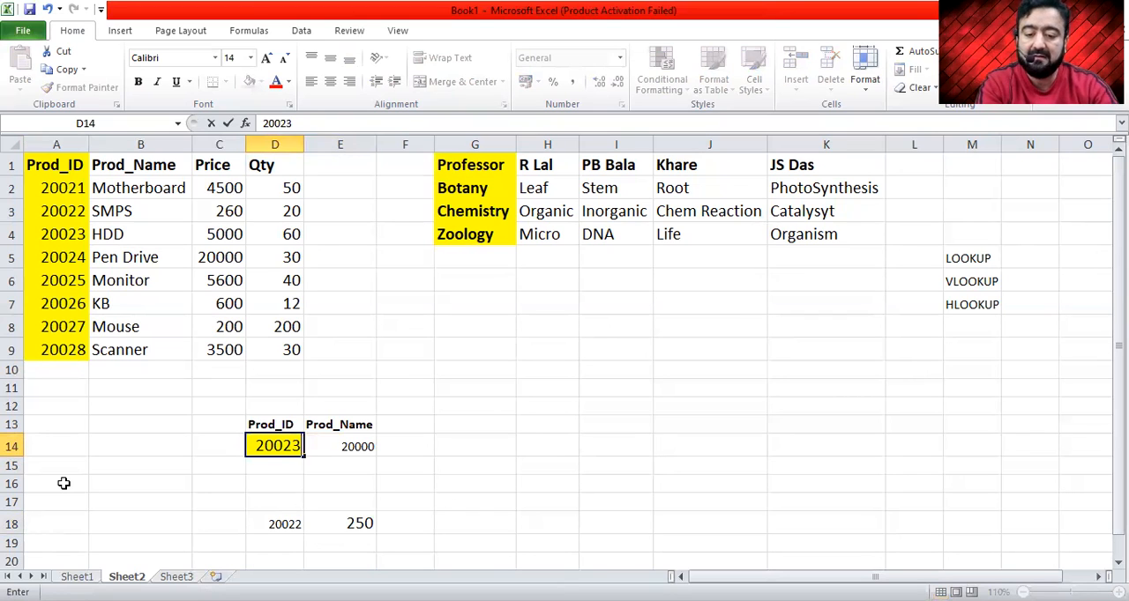
key(Return)
key(Up)
key(Right)
- Set the lookup product ID in cell D14 to 20022 and check the price returned in E14
key(Left)
text(20022)
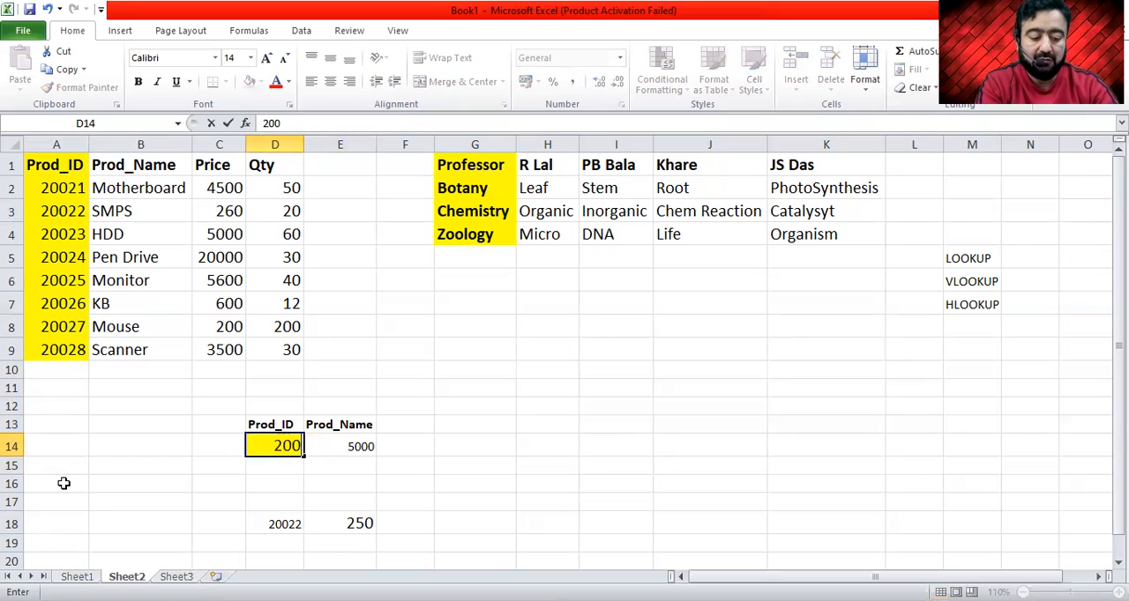
key(Return)
key(Up)
key(Right)
key(Right)
key(Left)
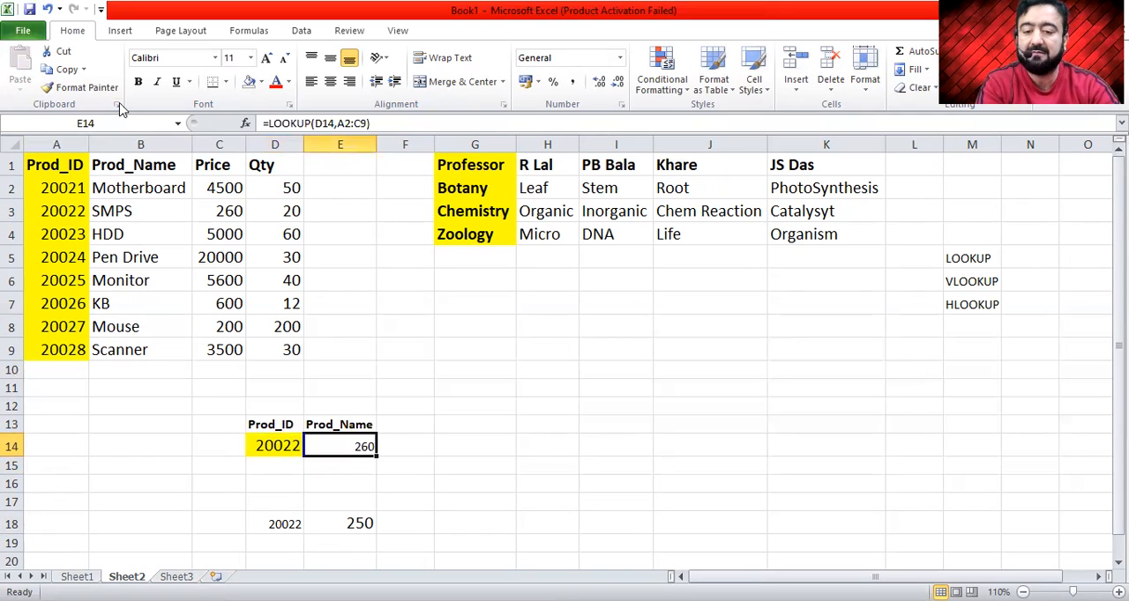
- Set the SMPS price in cell C3 to 300 and check the LOOKUP result in E14
click(195, 212)
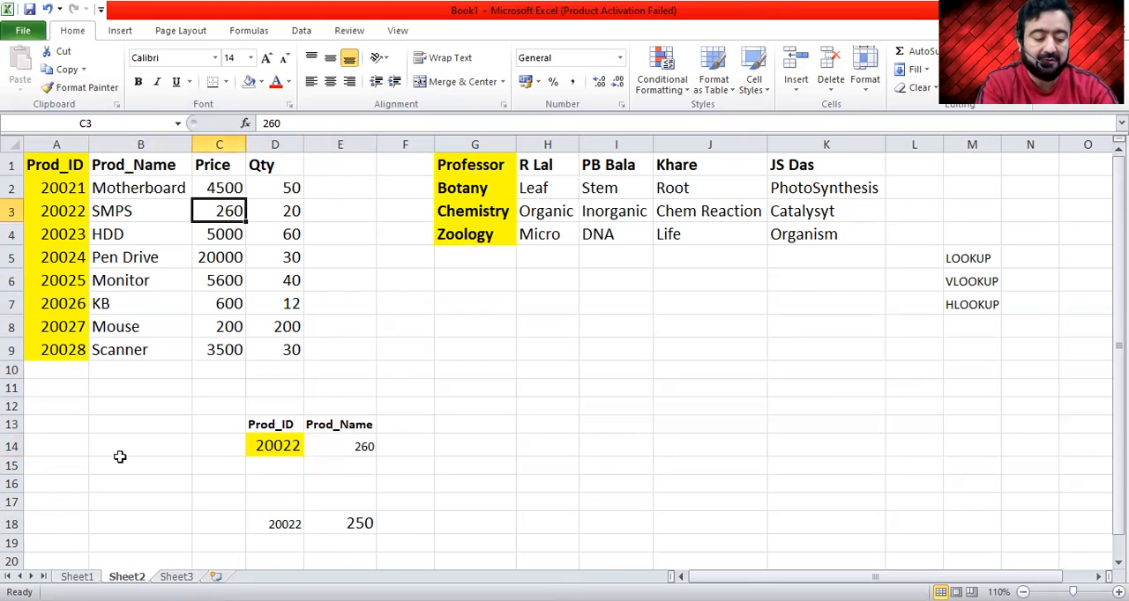
text(300)
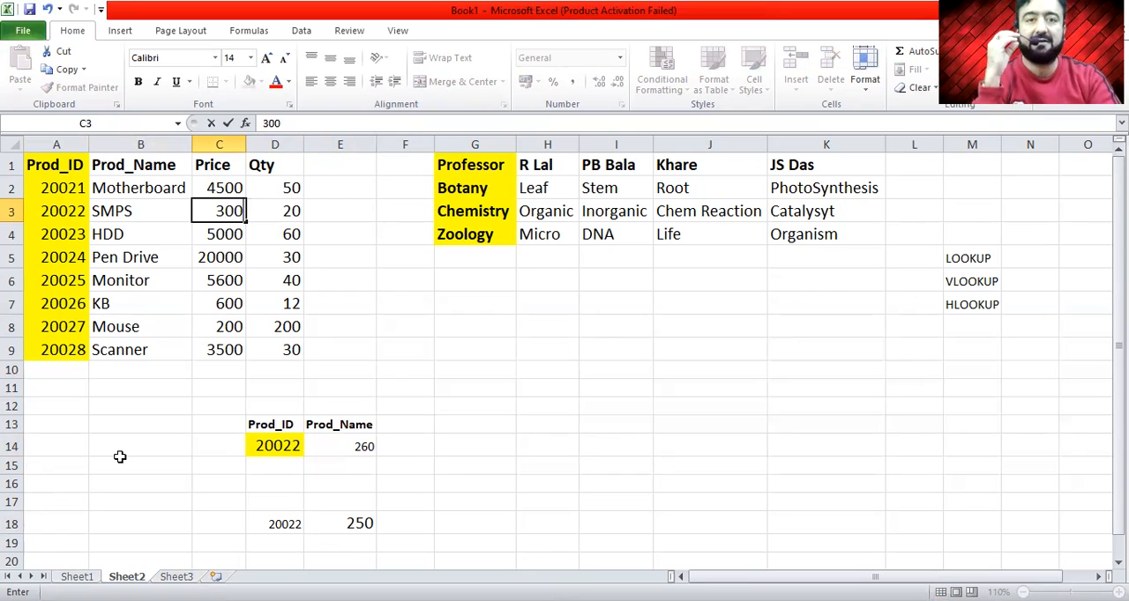
key(Return)
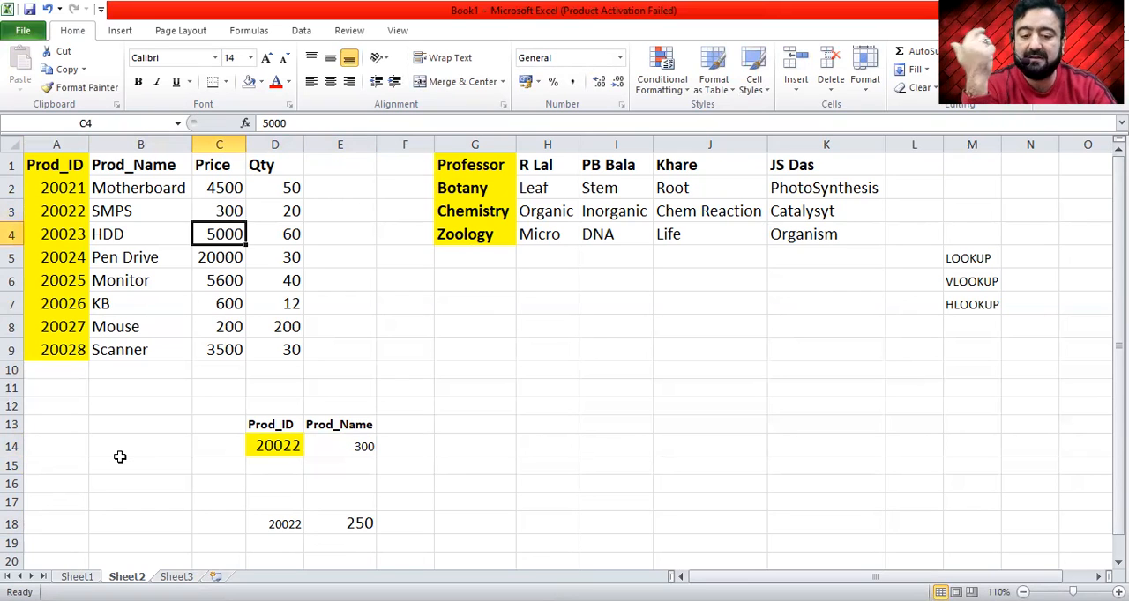
click(370, 443)
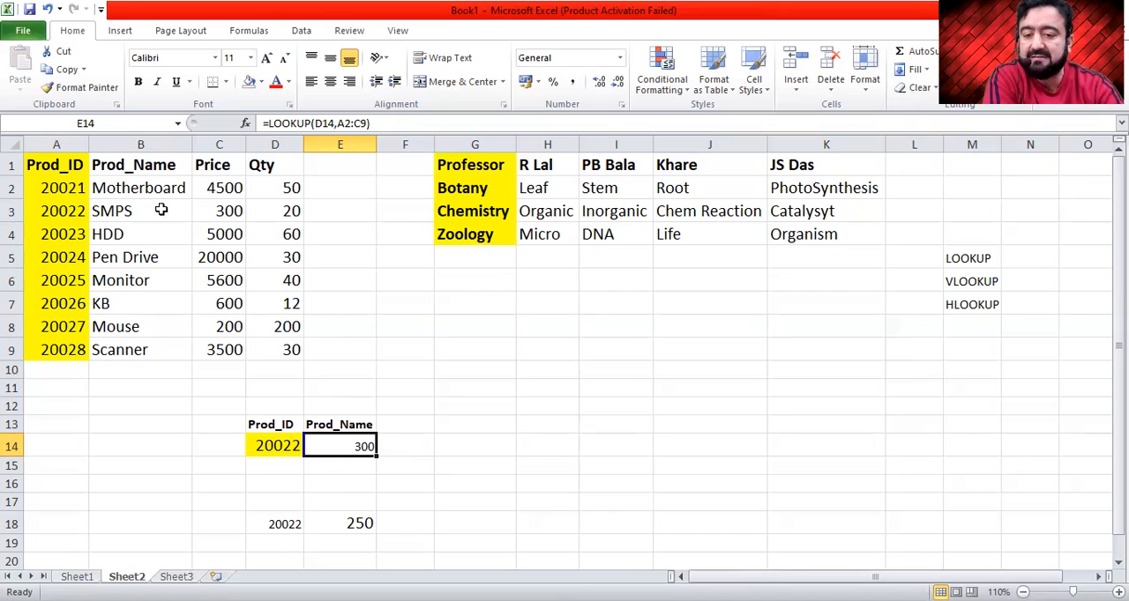
- Add the headers Price in cell F13 and Qty in cell G13 beside Prod_Name
click(419, 420)
text(Price)
key(Tab)
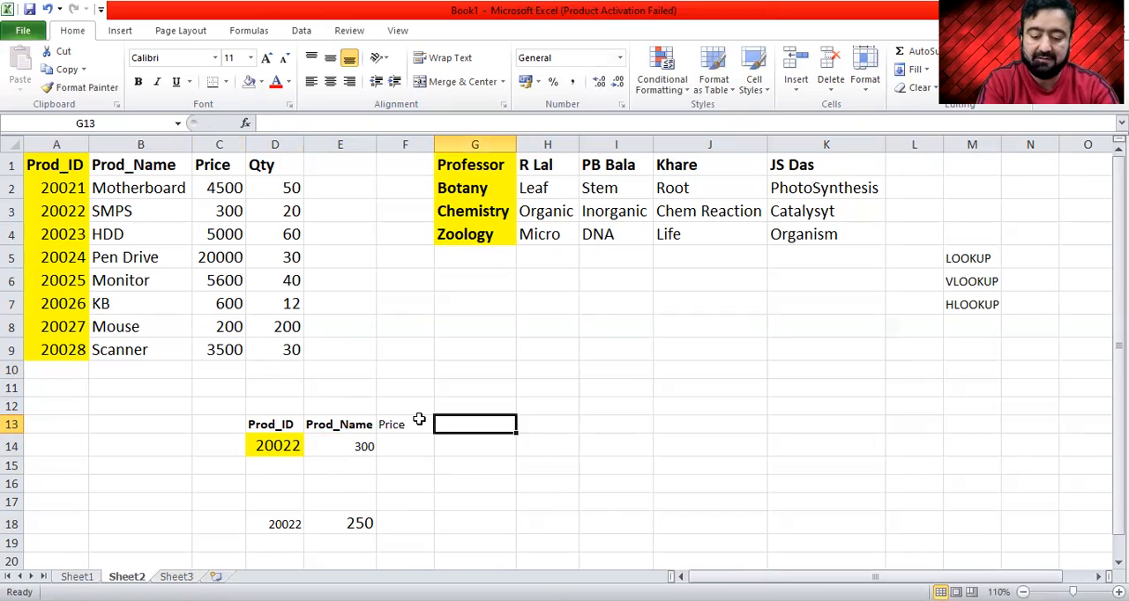
text(Qty)
key(Return)
- Make the Price and Qty headers in cells F13:G13 bold
click(416, 423)
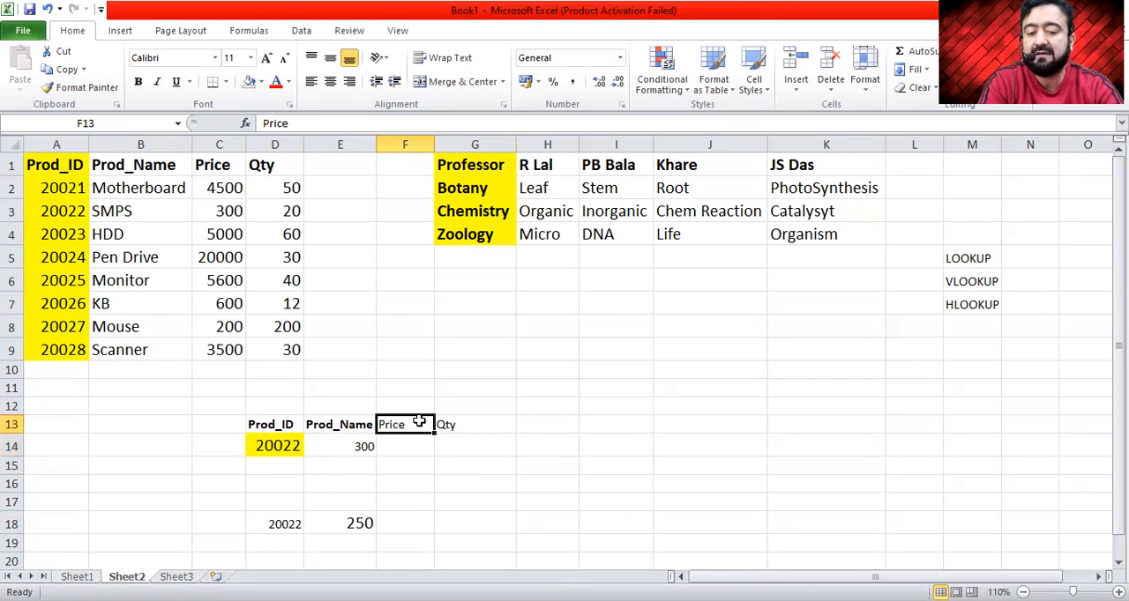
key(shift+Right)
key(ctrl+b)
key(Right)
key(Left)
key(Right)
key(Down)
- Review the lookup row's cells and the arguments of the existing LOOKUP formula in cell E14
click(274, 447)
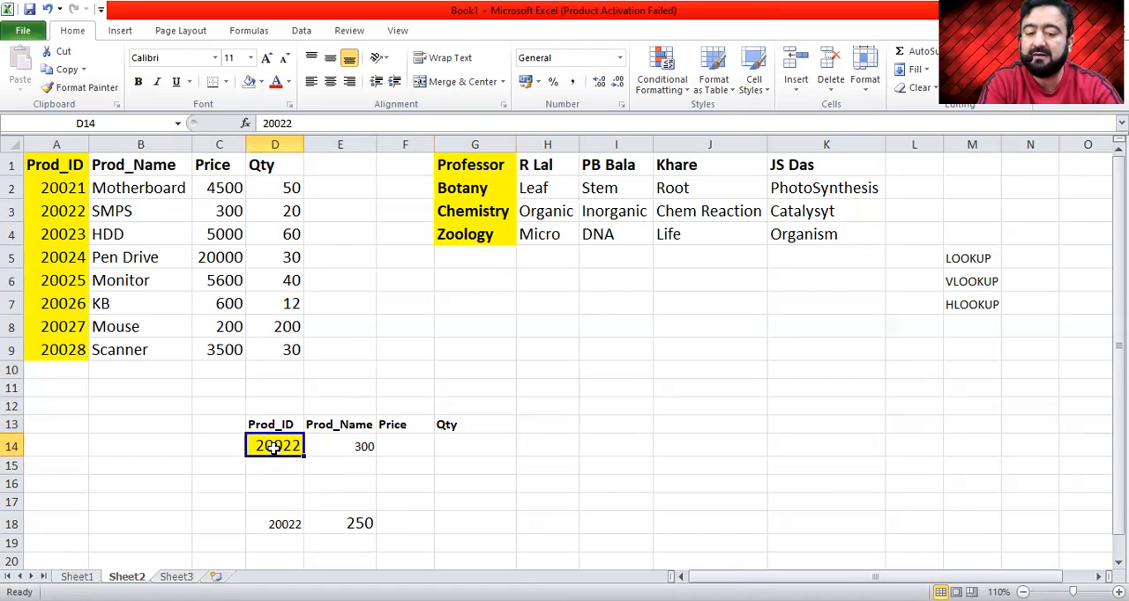
click(356, 447)
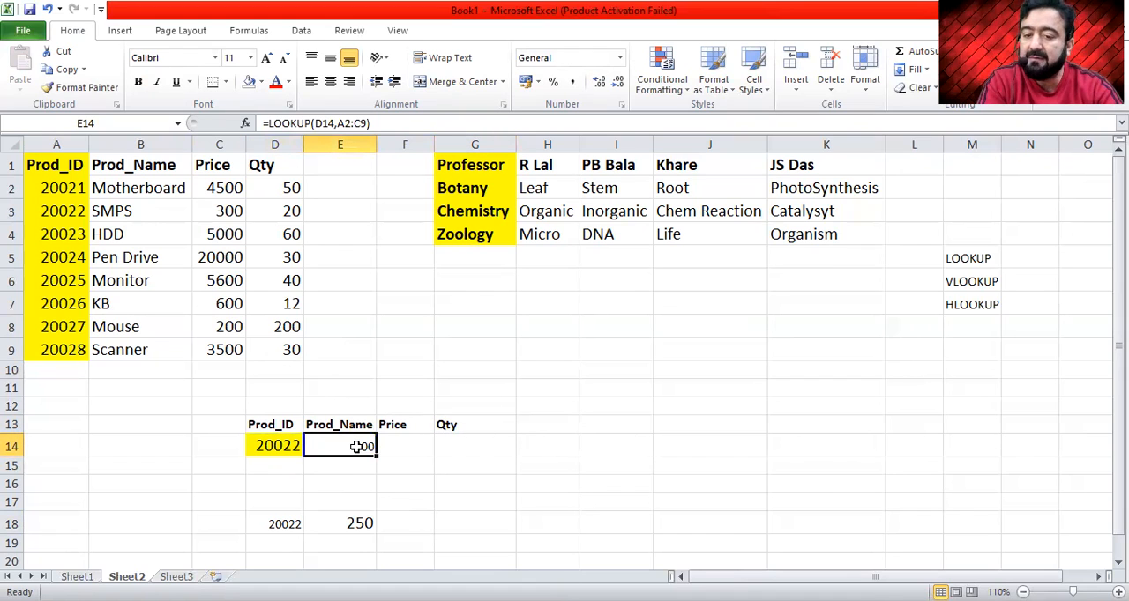
click(404, 455)
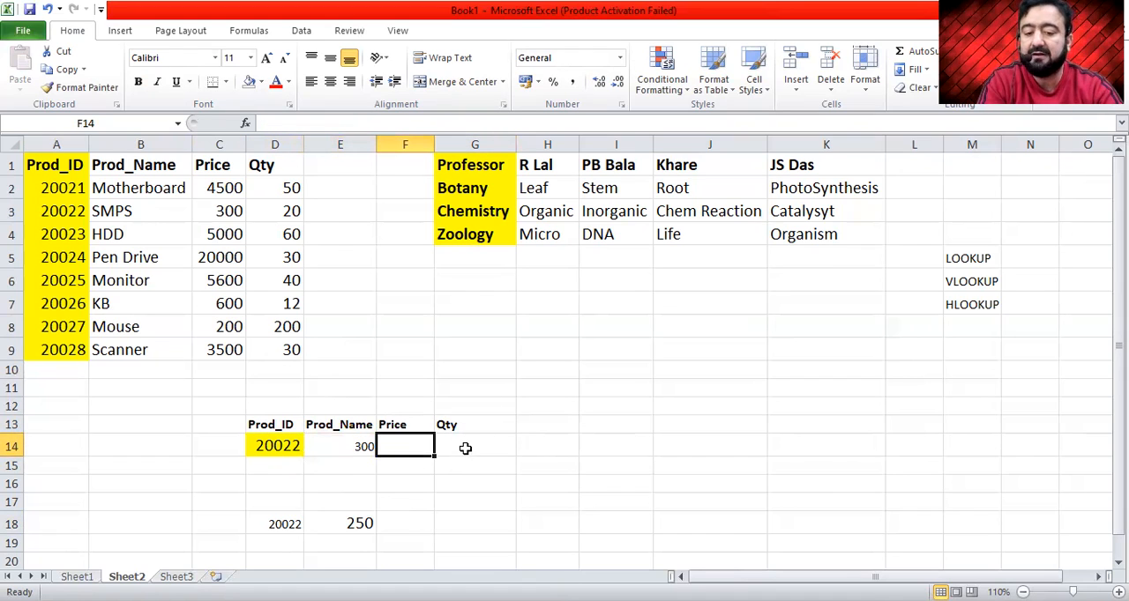
click(352, 447)
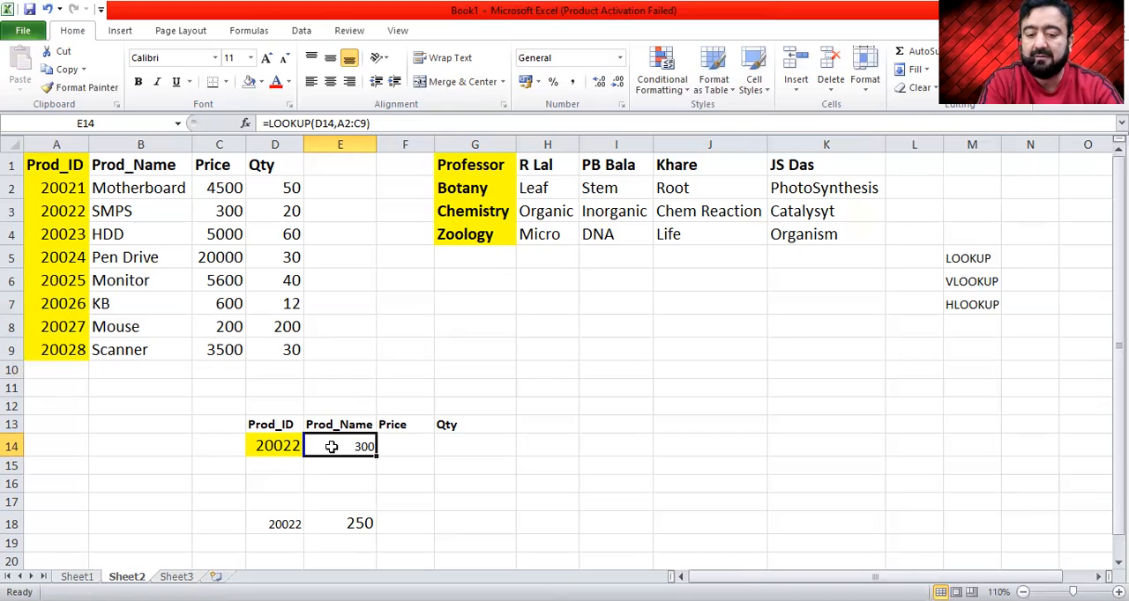
double_click(330, 446)
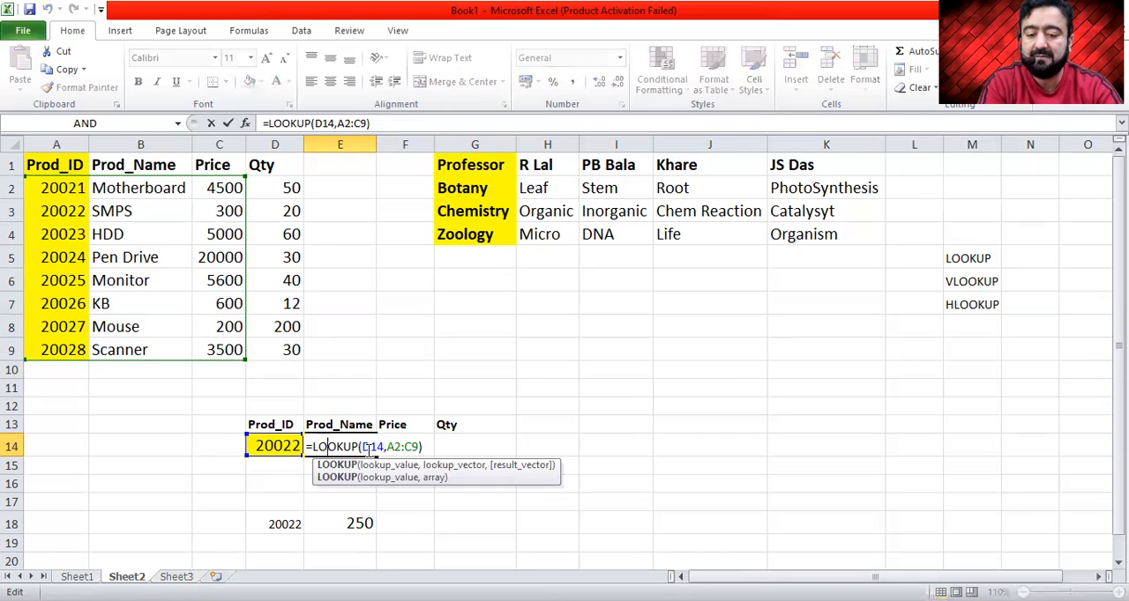
click(368, 447)
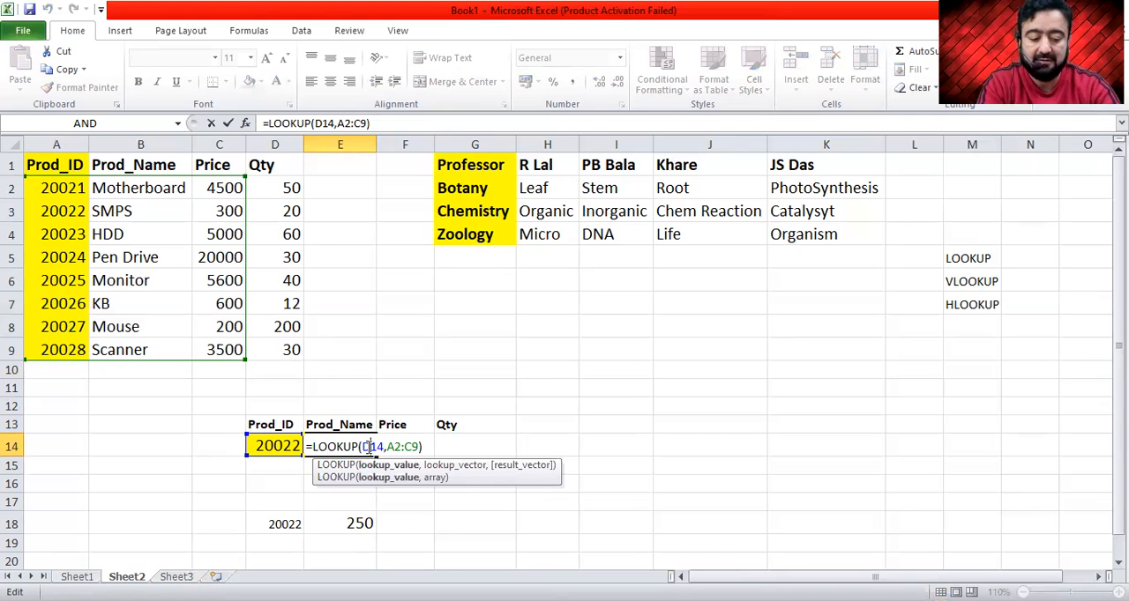
key(Return)
click(367, 447)
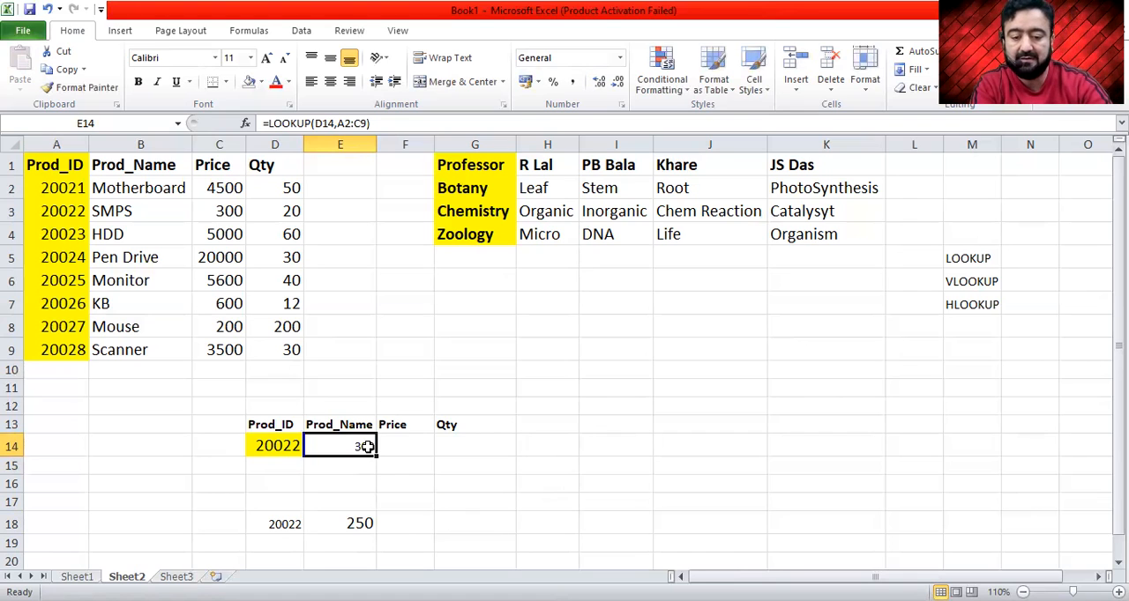
- Clear the existing LOOKUP formula from cell E14 under Prod_Name
key(Delete)
double_click(368, 447)
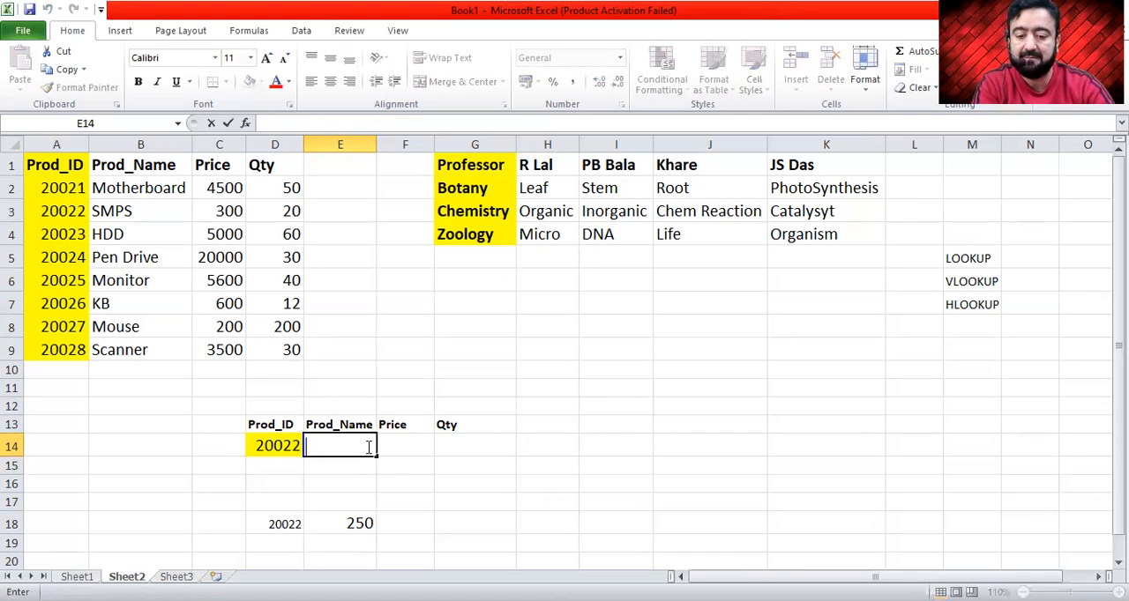
key(Return)
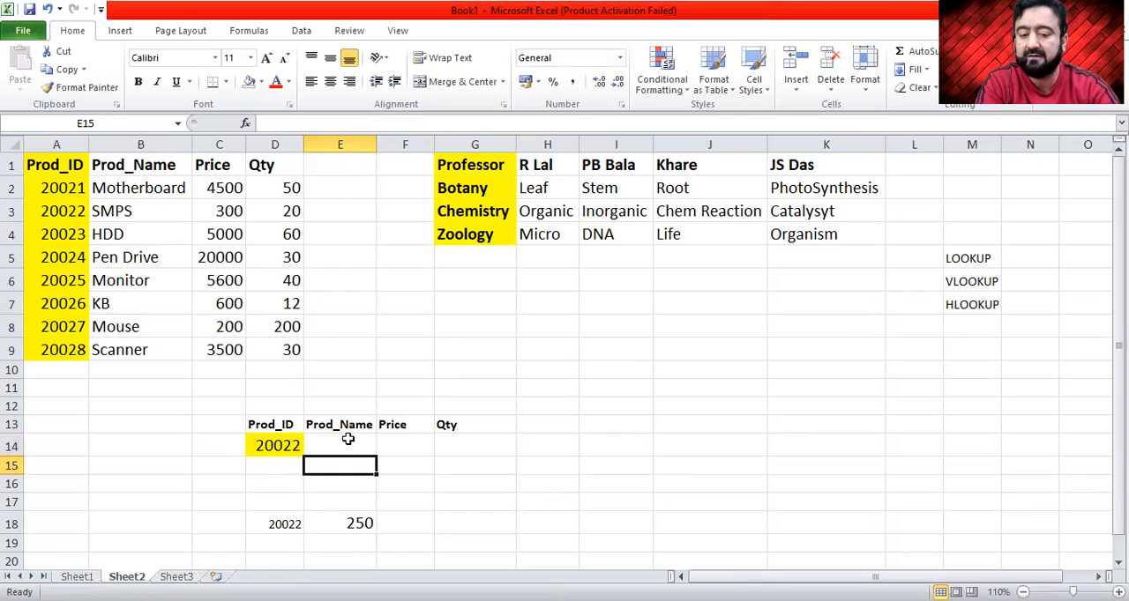
- Begin a new LOOKUP formula in cell E14 with D14 as the lookup value
click(348, 440)
text(=)
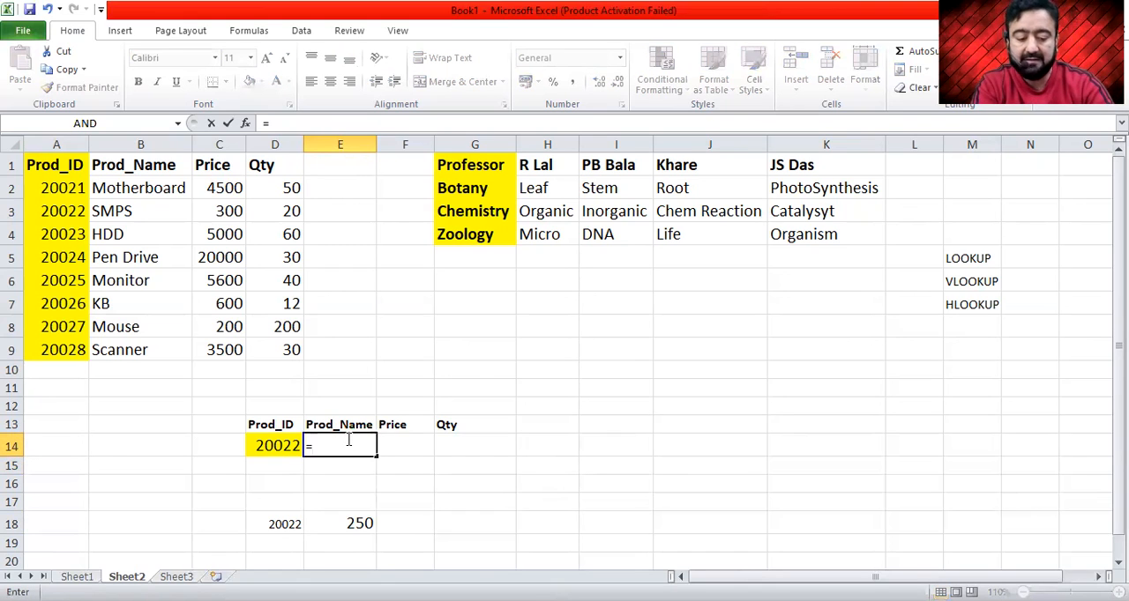
text(loo)
key(Tab)
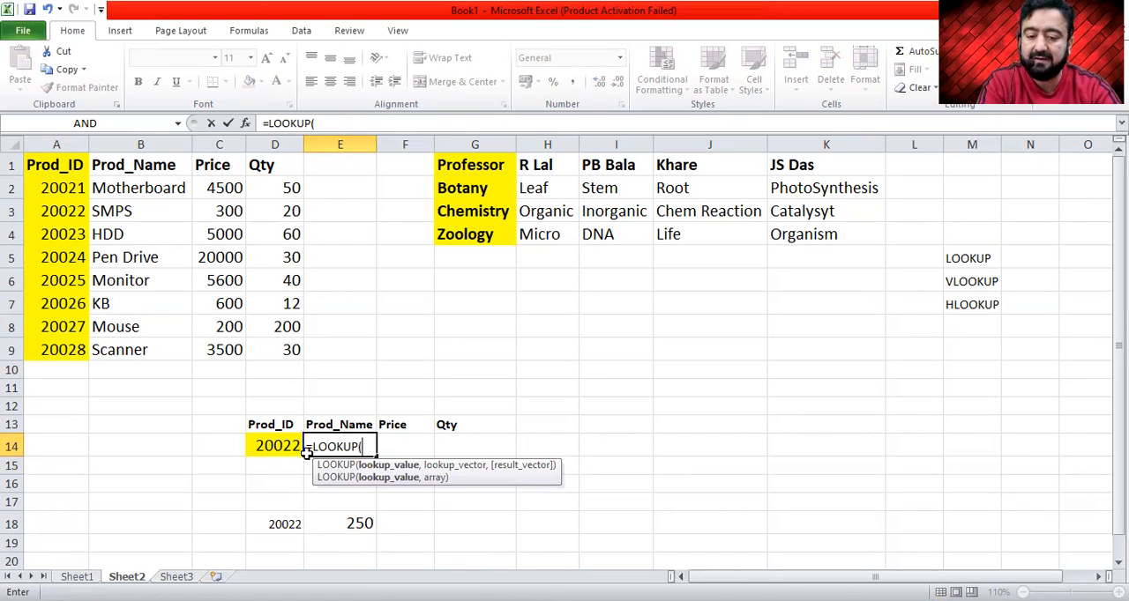
click(271, 450)
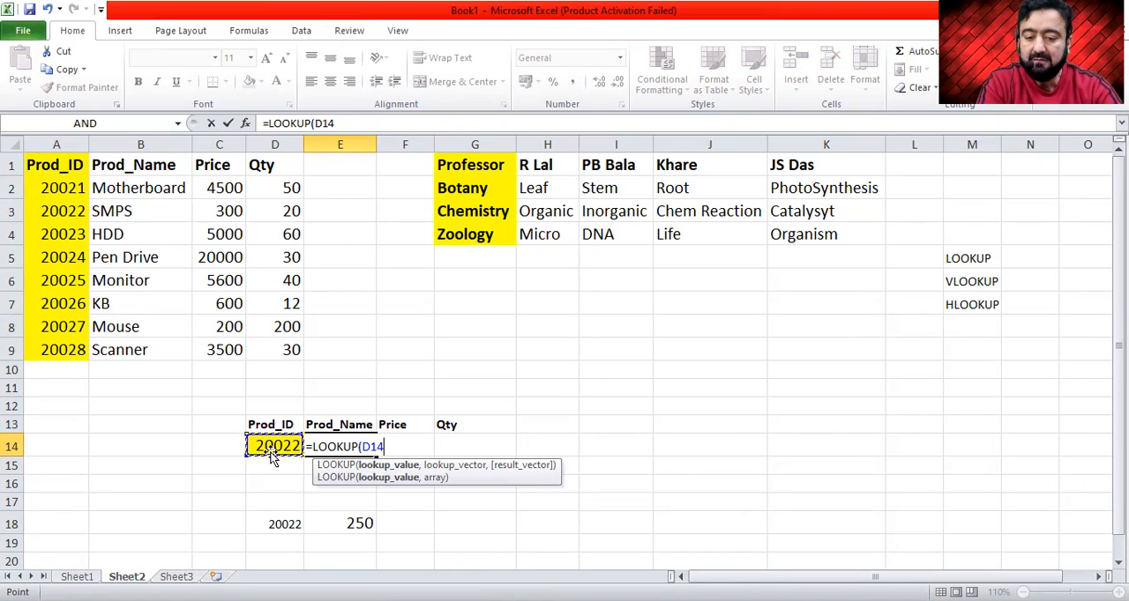
text(,)
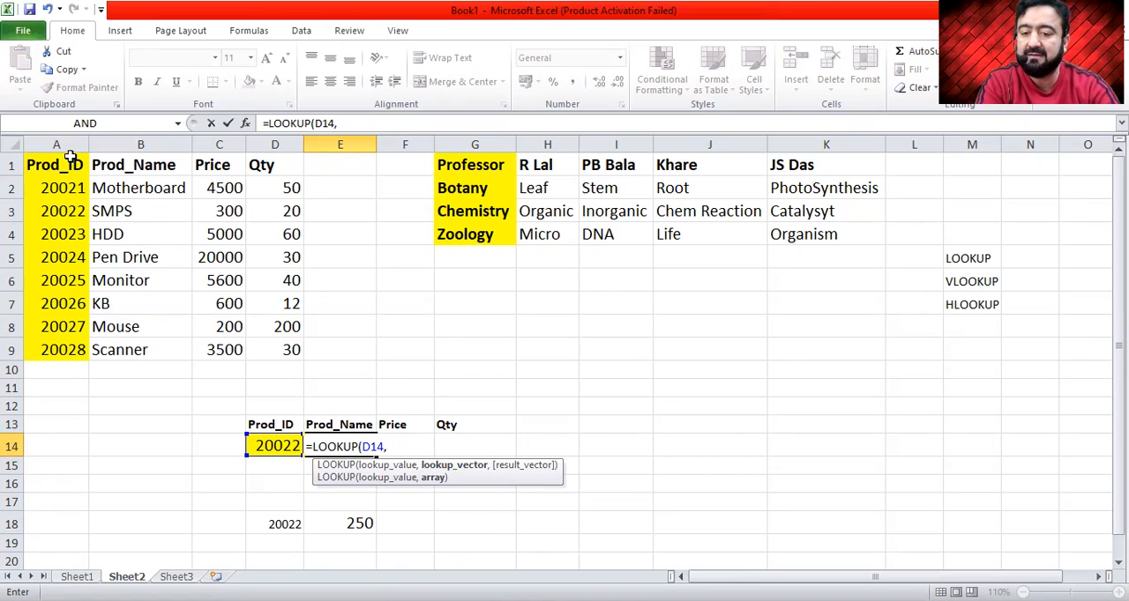
- Complete the LOOKUP formula with A2:A9 as lookup vector and B2:B9 as result vector, and compare its result with cell B3
click(61, 188)
drag(62, 189, 62, 350)
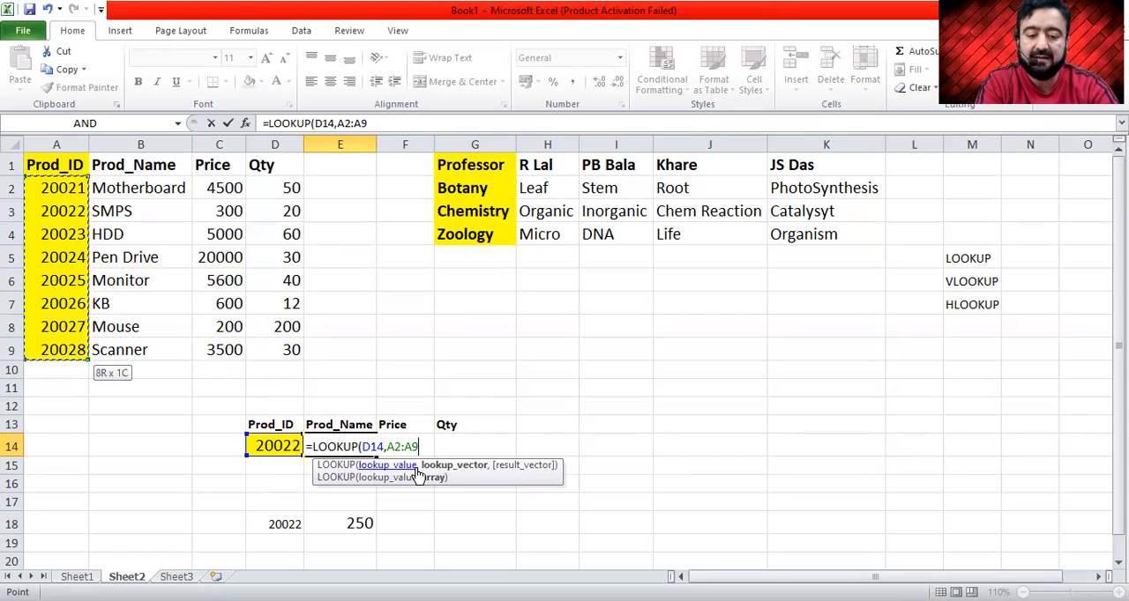
text(,)
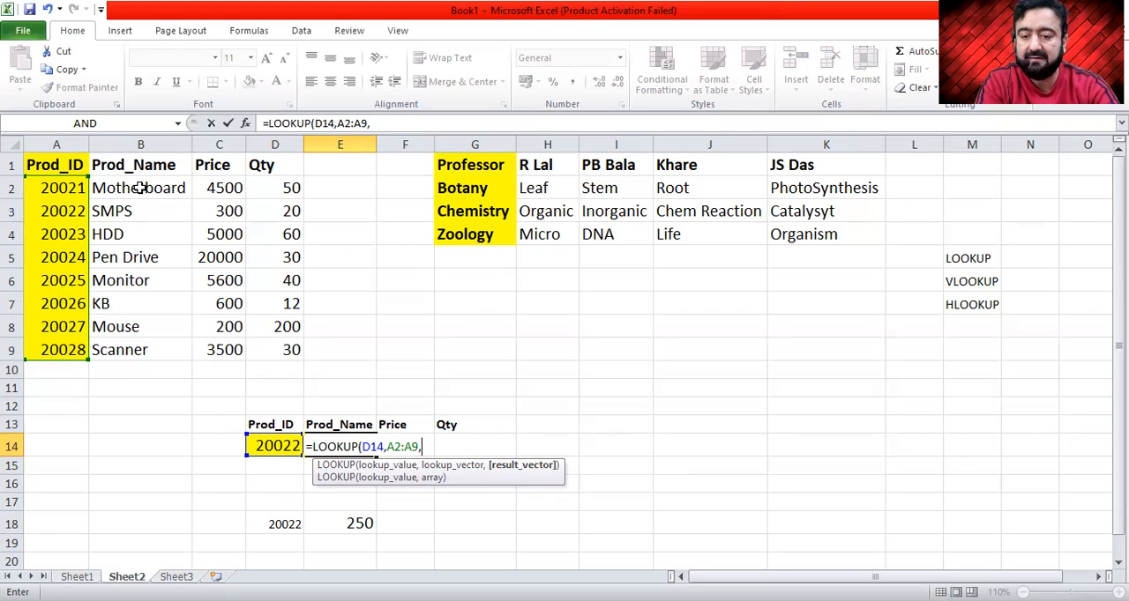
drag(140, 188, 141, 212)
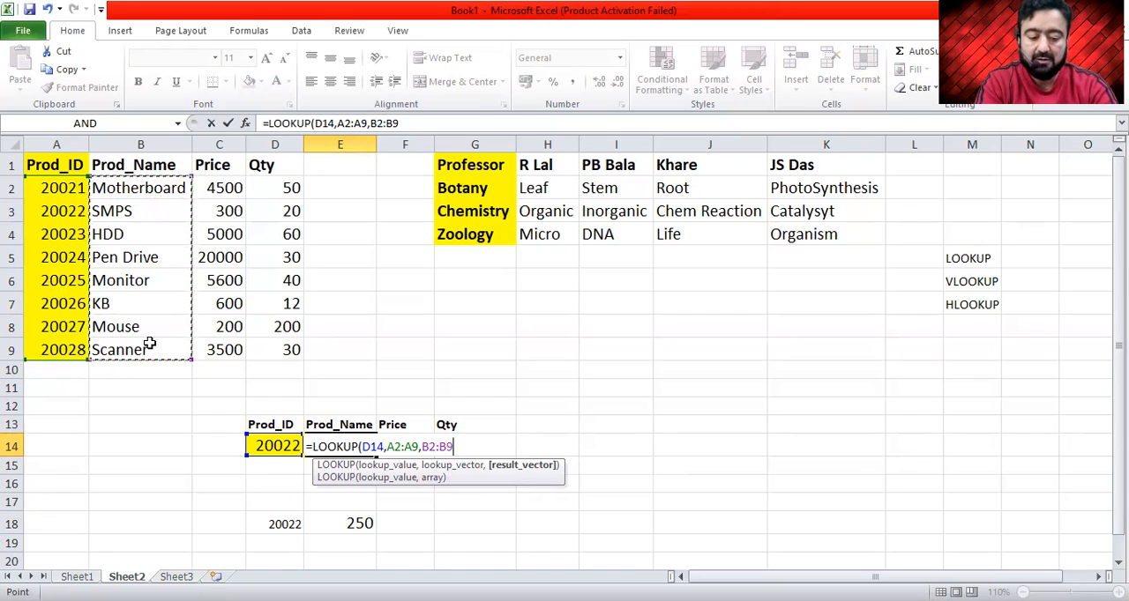
key(Return)
key(Up)
key(Left)
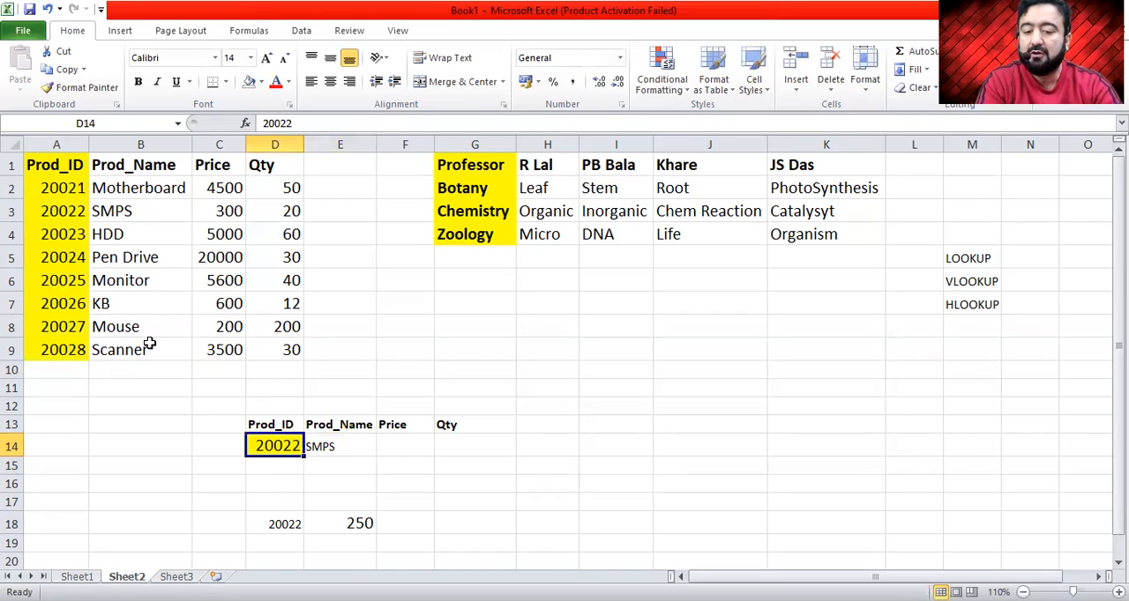
click(137, 216)
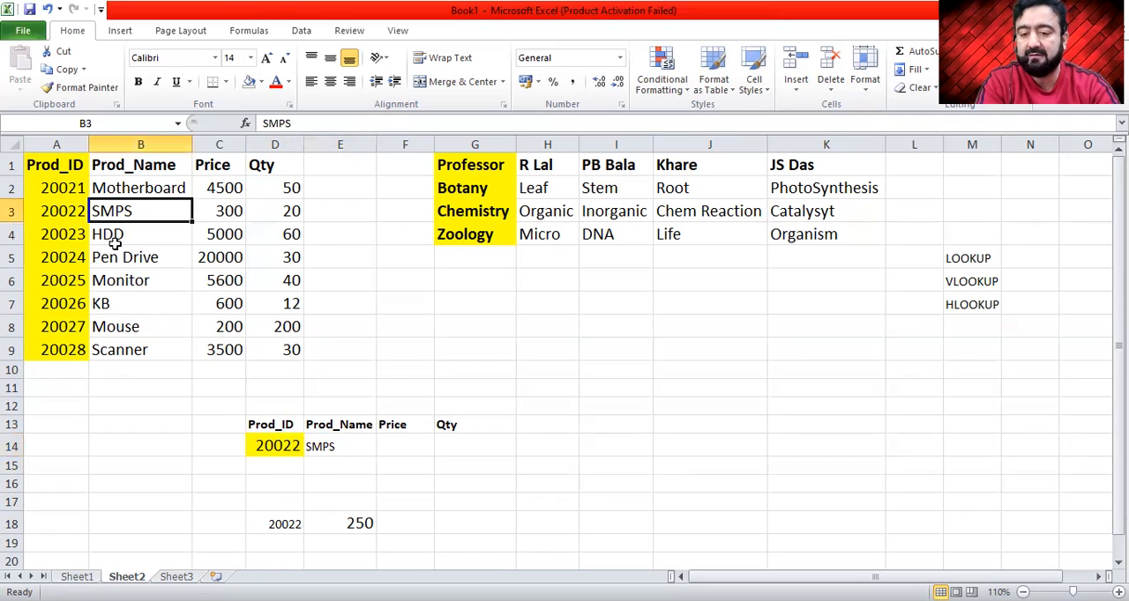
- Change the product ID in cell D14 to 20023 to test the product name LOOKUP in E14
click(280, 447)
text(20023)
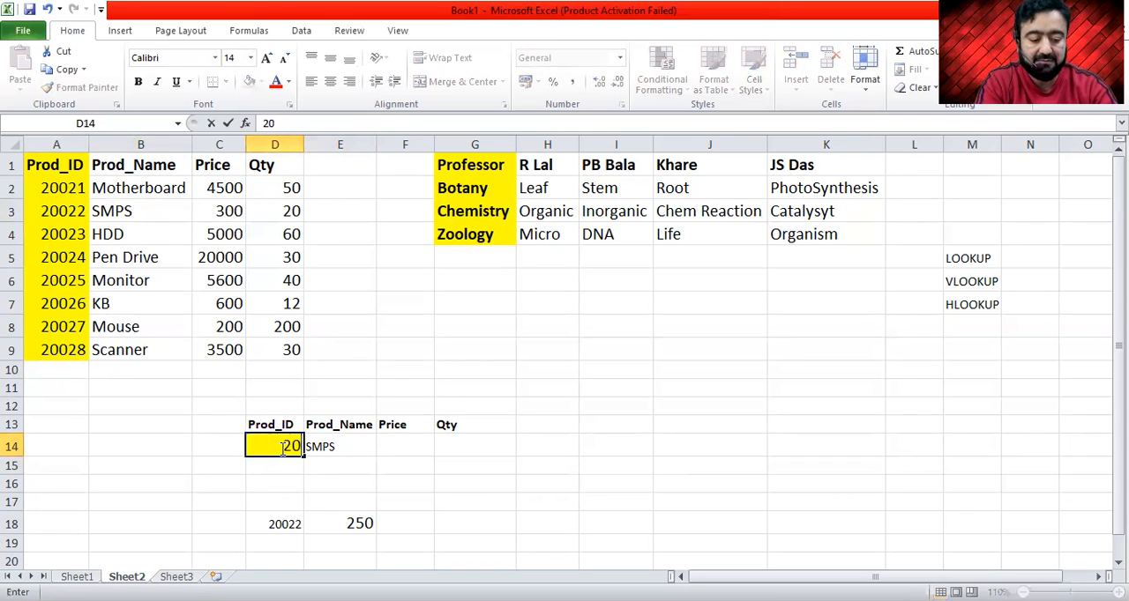
key(Return)
click(280, 447)
key(Right)
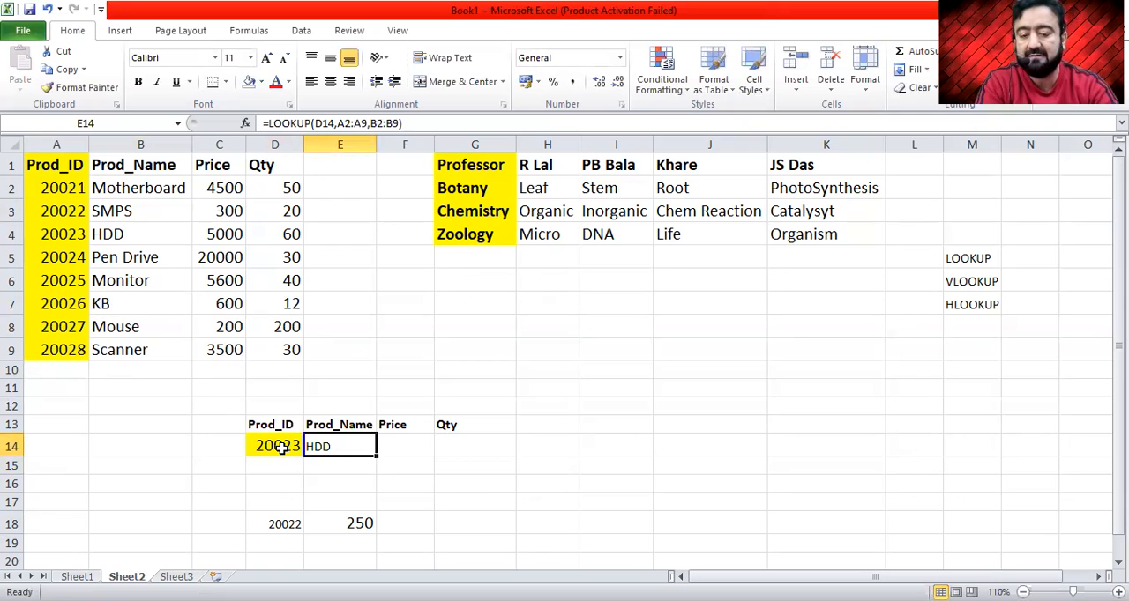
- Fill the LOOKUP formula from cell E14 across to F14:G14 and check the copied formulas
double_click(335, 448)
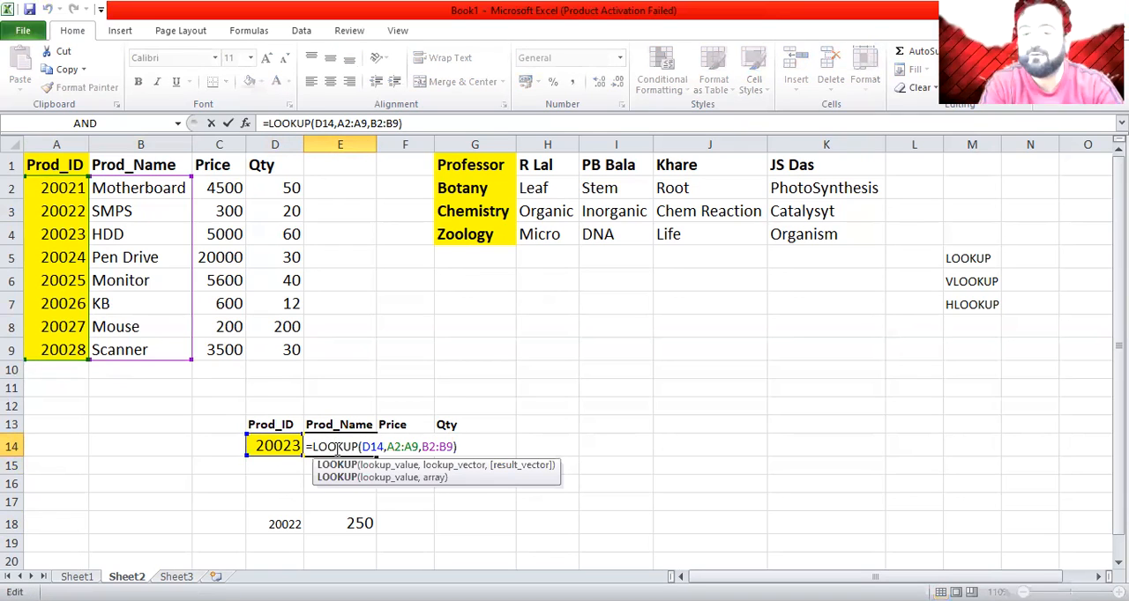
key(Return)
click(335, 448)
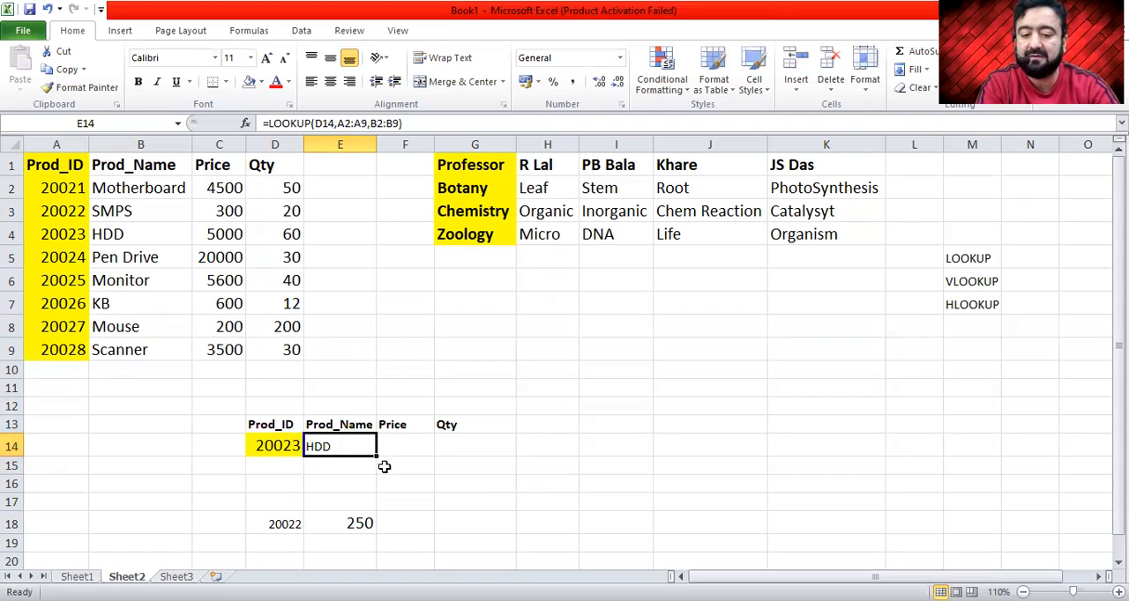
drag(376, 456, 489, 461)
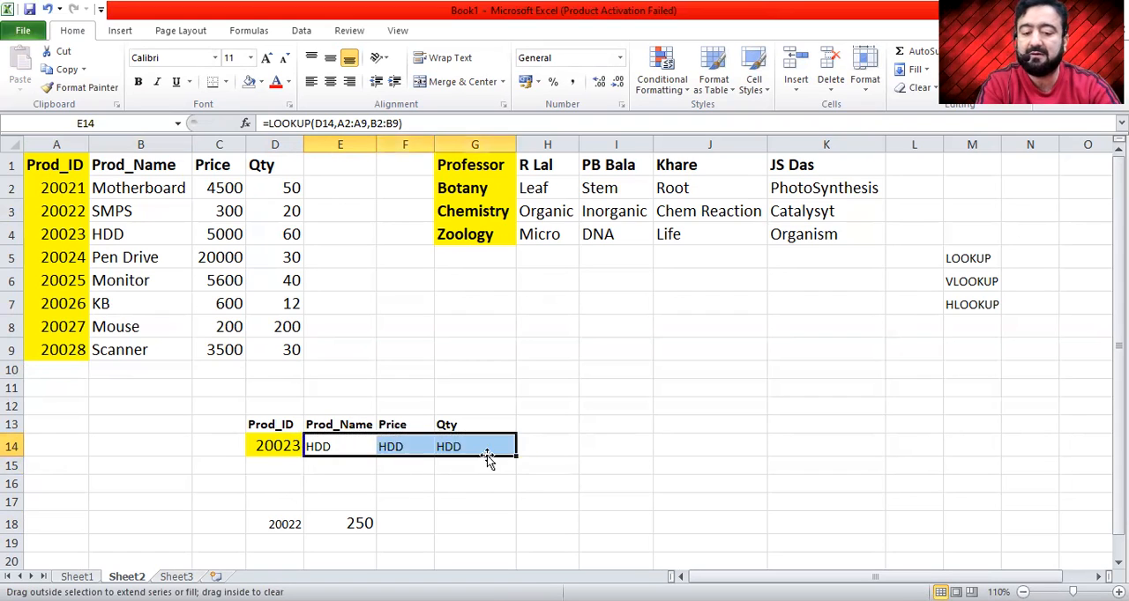
key(Tab)
key(Up)
key(Down)
click(486, 453)
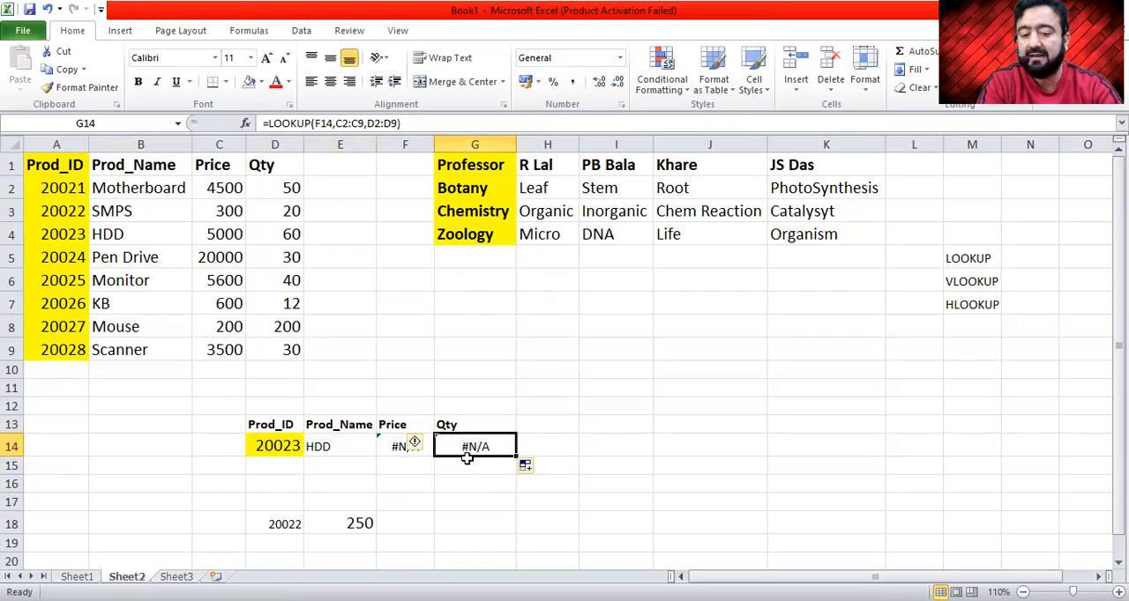
click(344, 442)
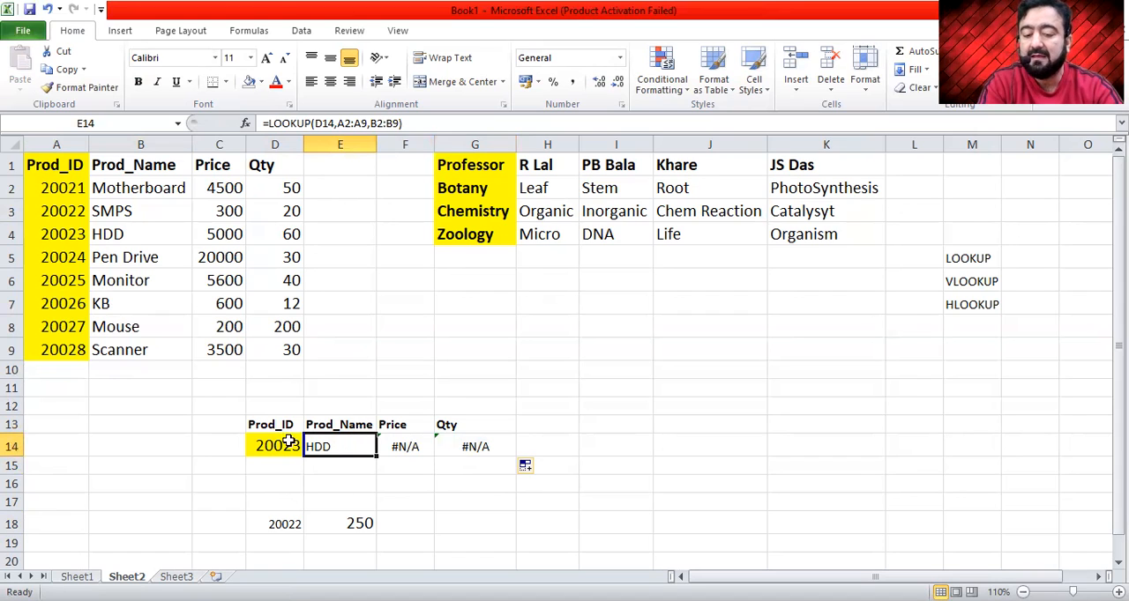
- Make the lookup value $D$14 and the lookup vector $A$2:$A$9 absolute in cell E14's LOOKUP formula
double_click(348, 444)
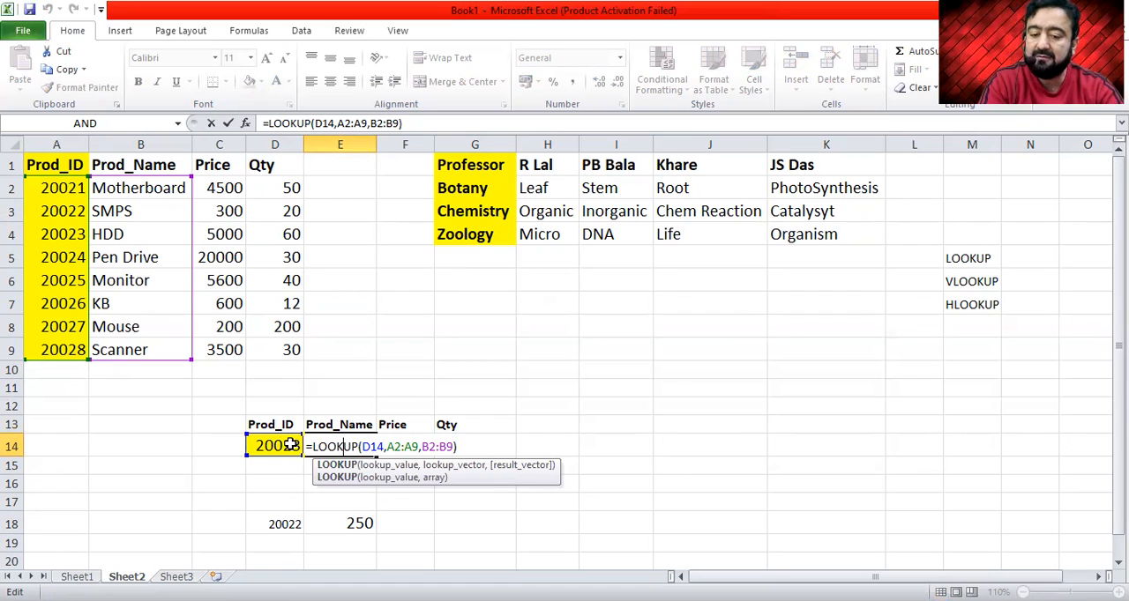
click(375, 449)
double_click(374, 448)
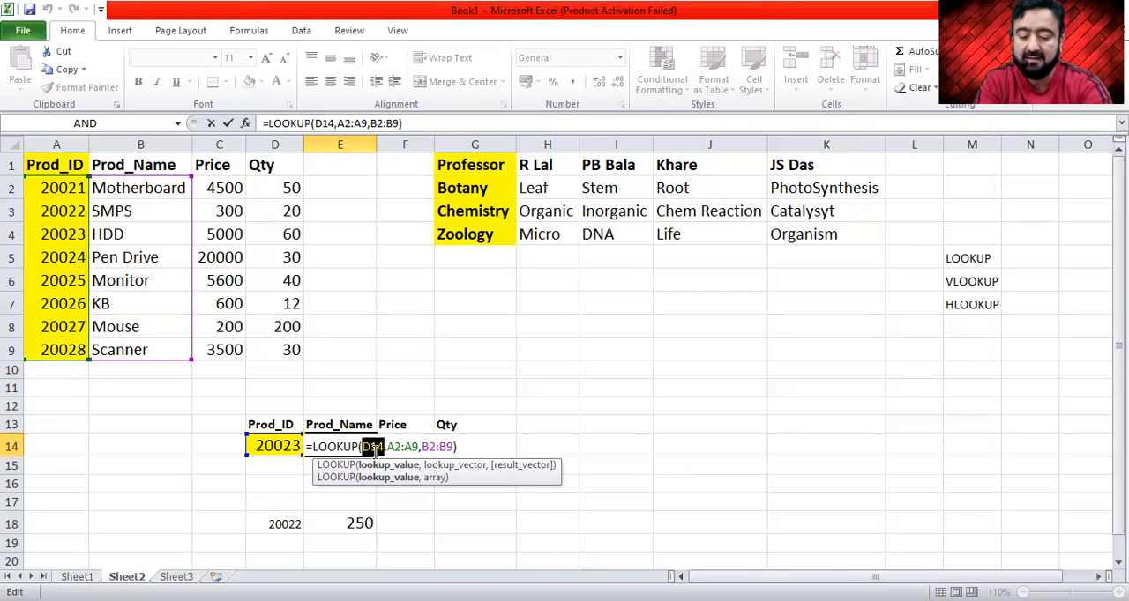
key(F4)
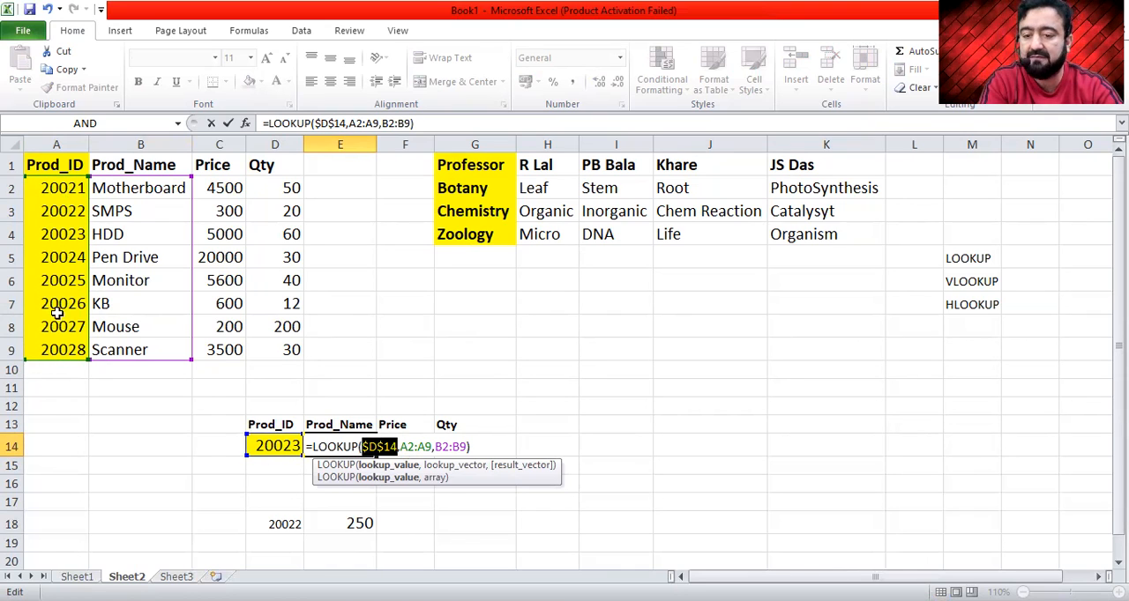
click(413, 447)
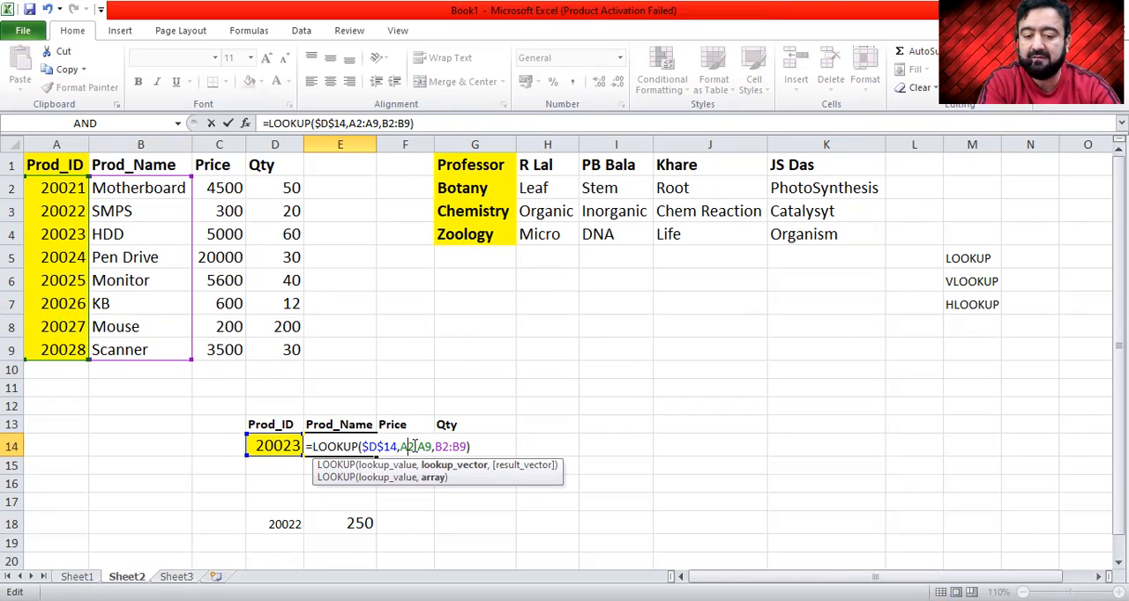
key(shift+Right)
key(shift+Right)
key(shift+Right)
key(shift+Right)
key(shift+Right)
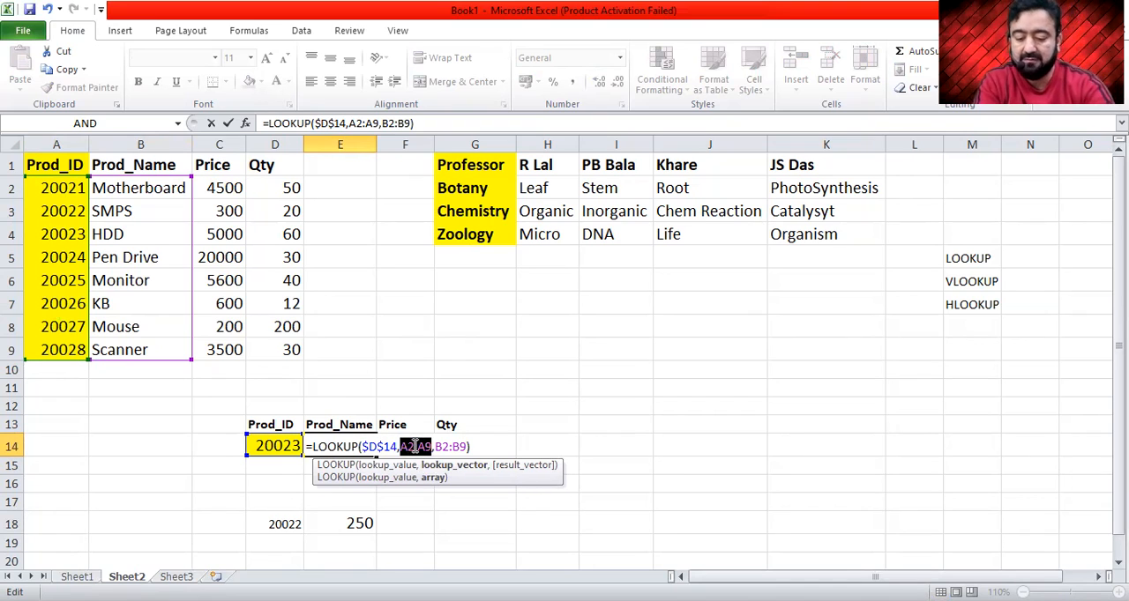
key(F4)
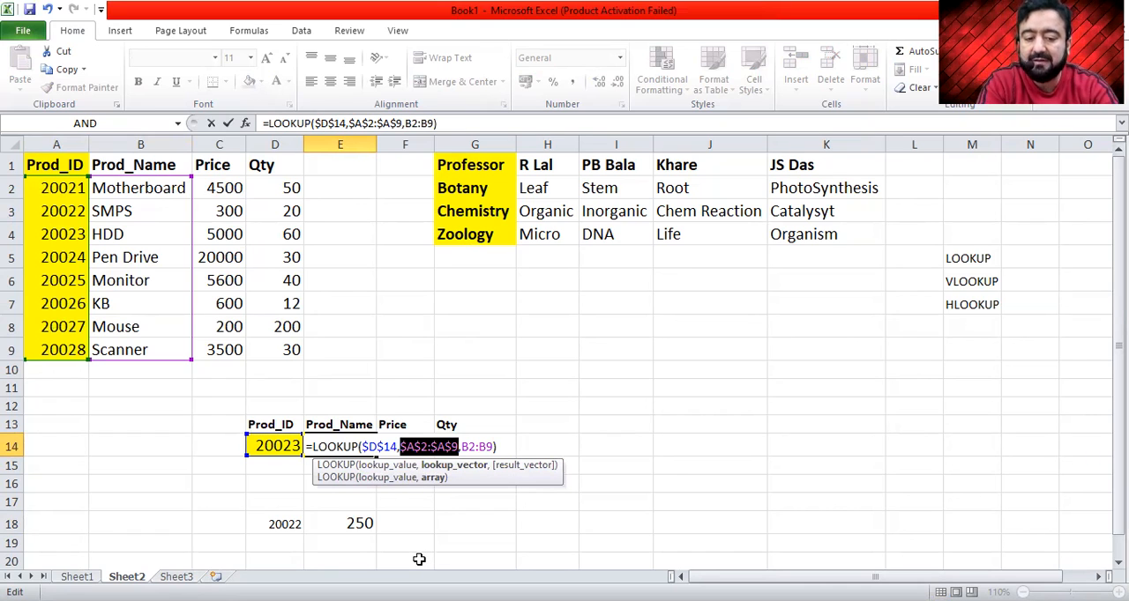
key(Return)
key(Up)
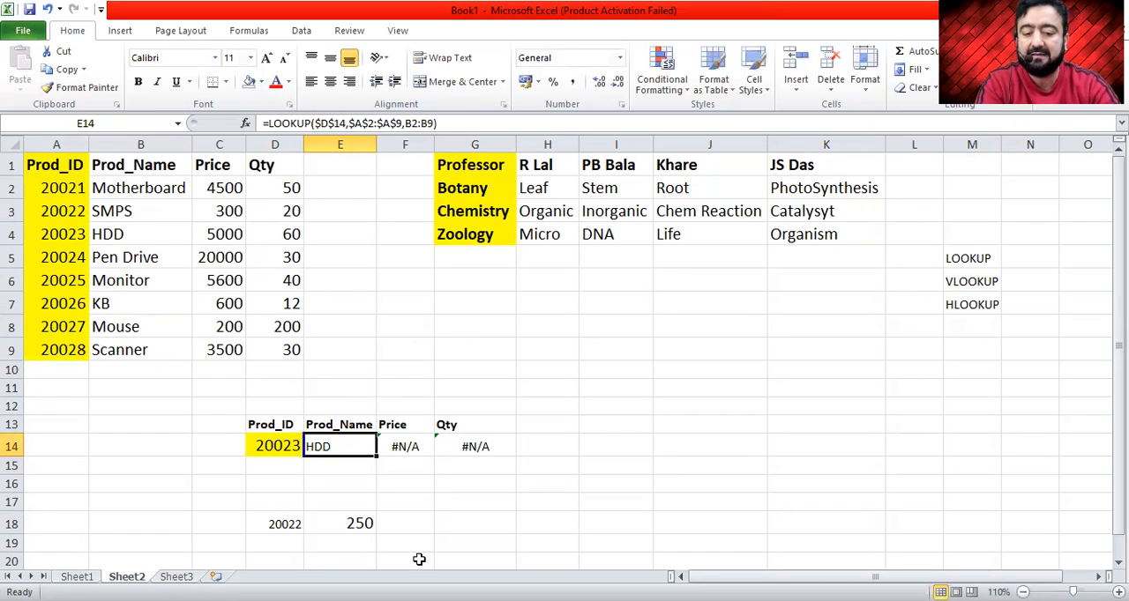
- Fill the corrected LOOKUP formula from E14 across to F14:G14 and inspect the price and quantity formulas
drag(376, 457, 485, 460)
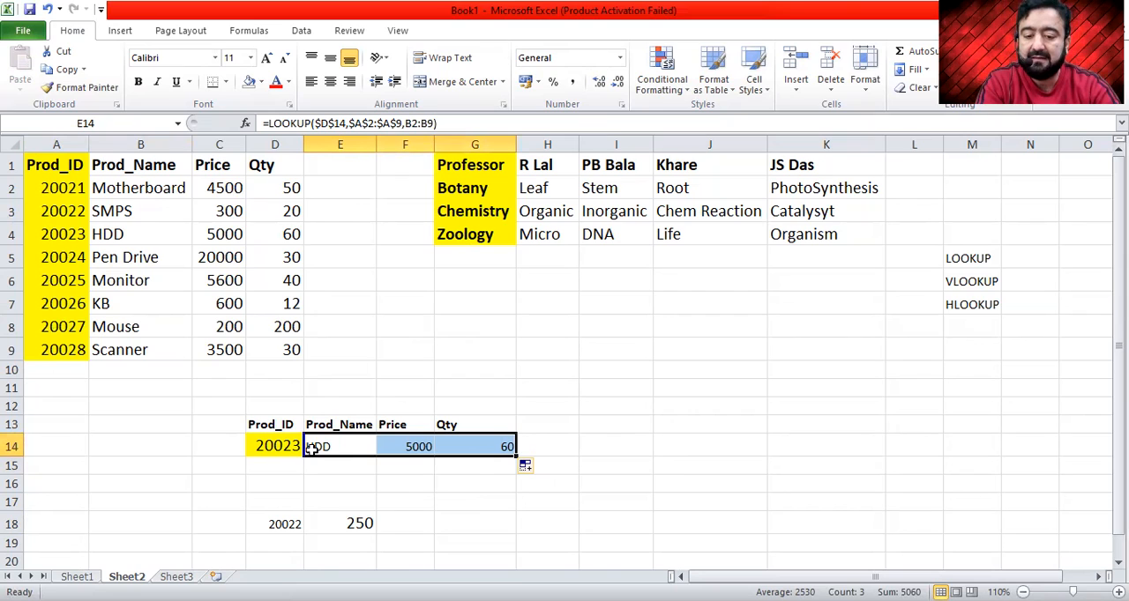
click(426, 449)
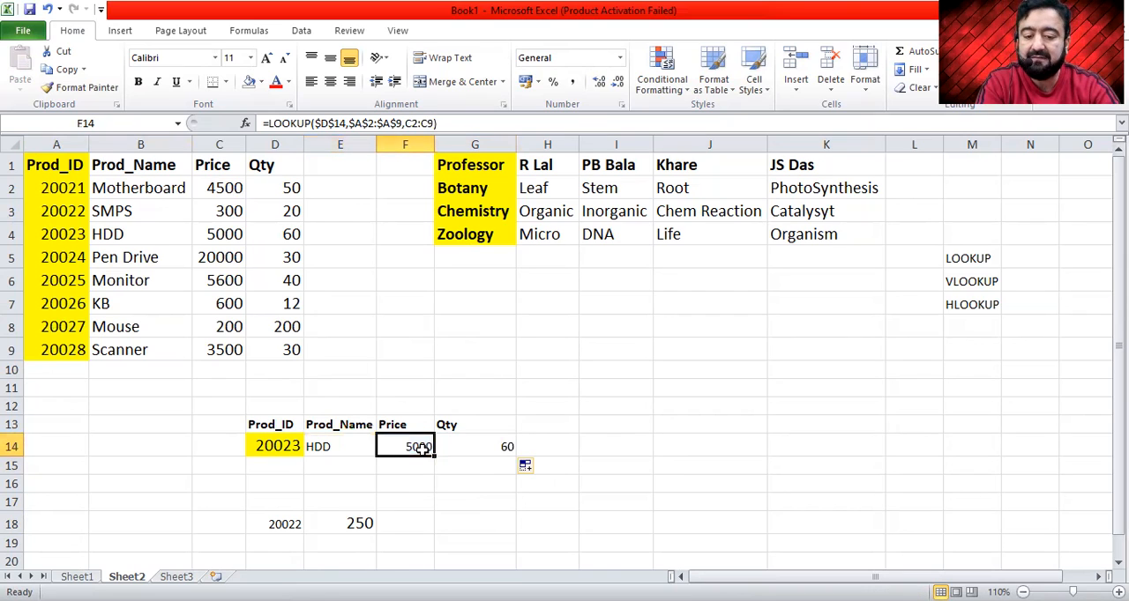
click(474, 449)
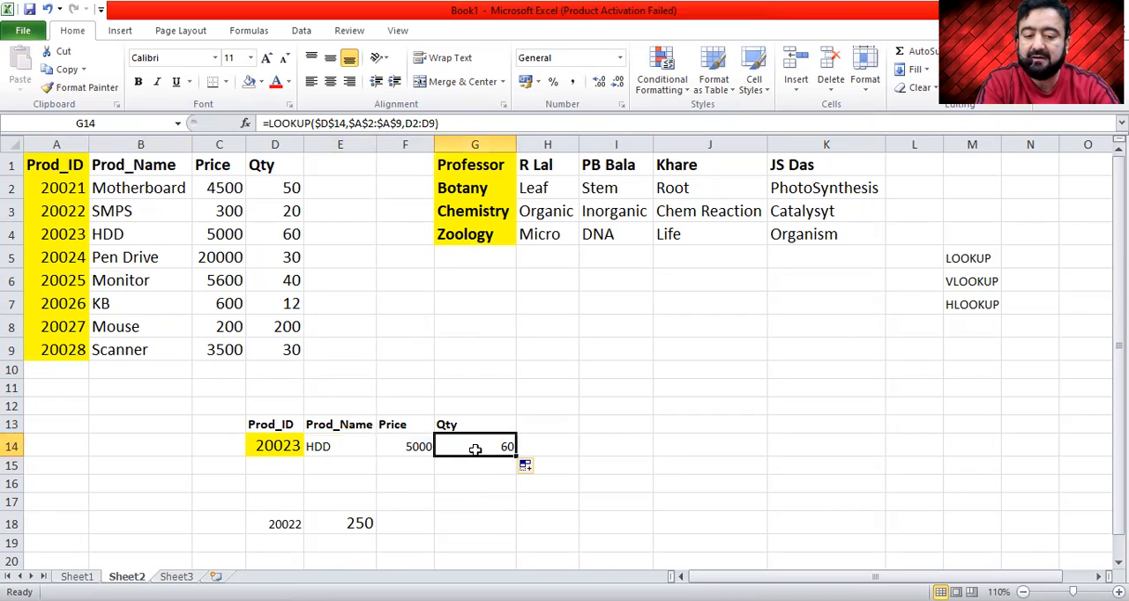
- Change the product ID in cell D14 to 20028 and check the name, price and quantity lookups
click(282, 445)
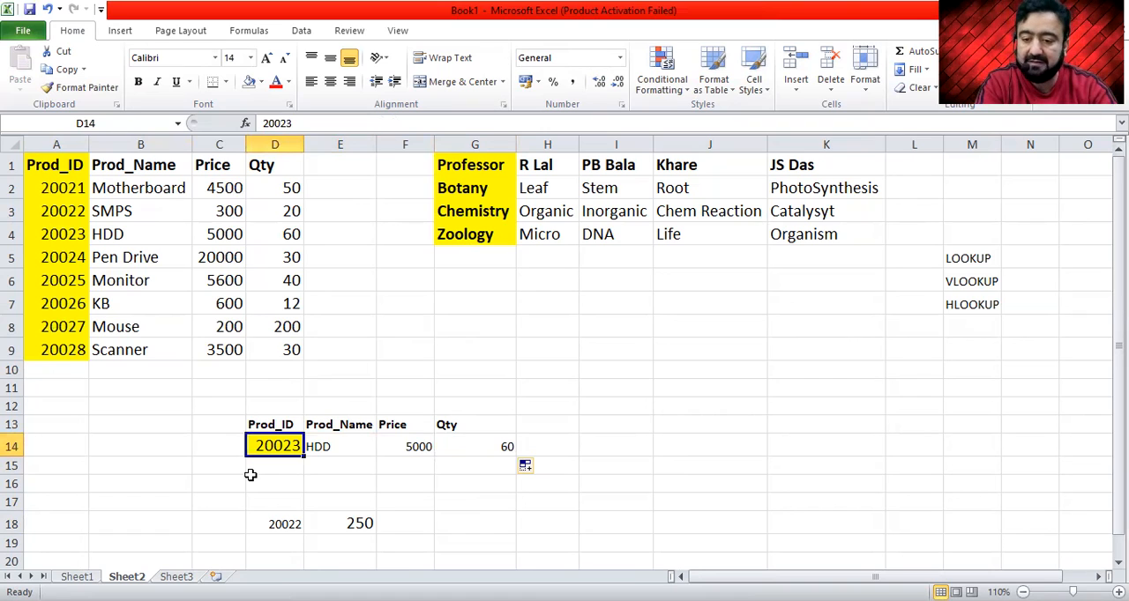
text(20028)
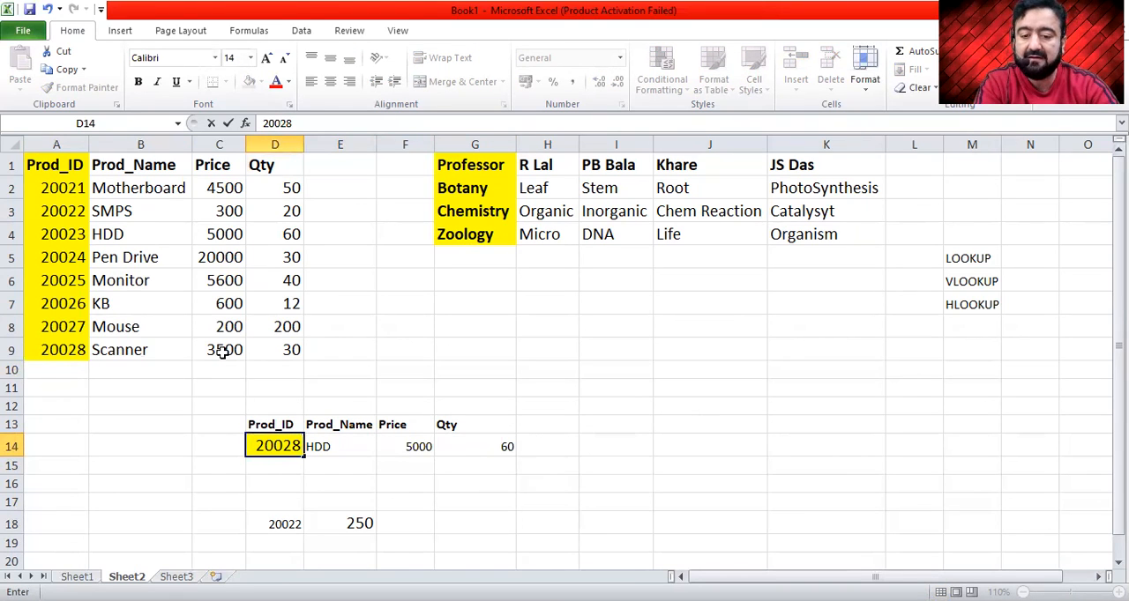
key(Return)
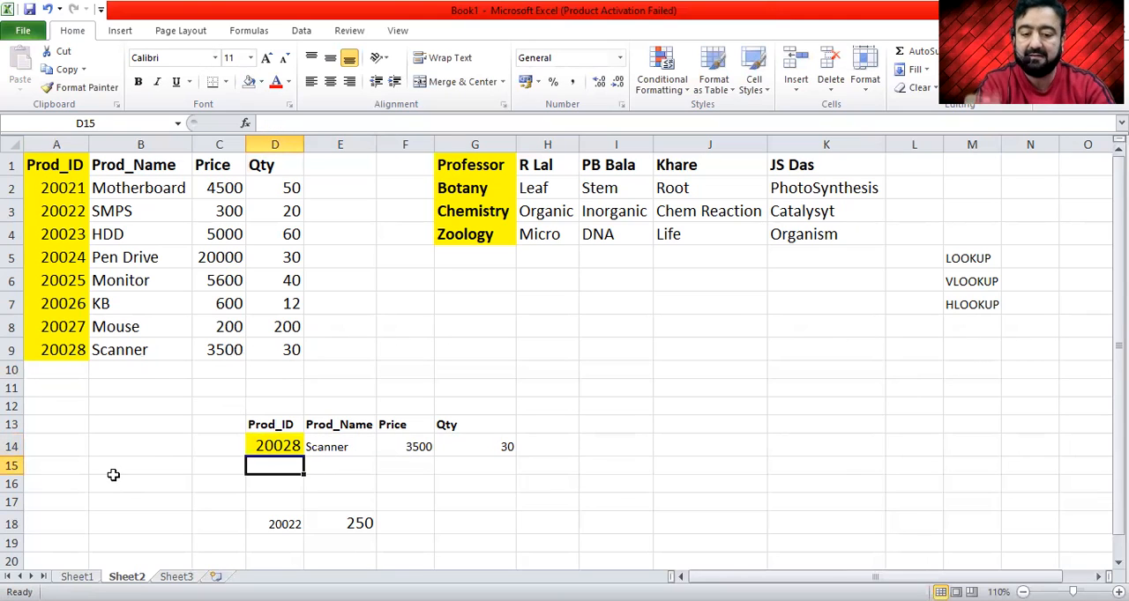
key(Up)
key(Right)
key(Right)
key(Right)
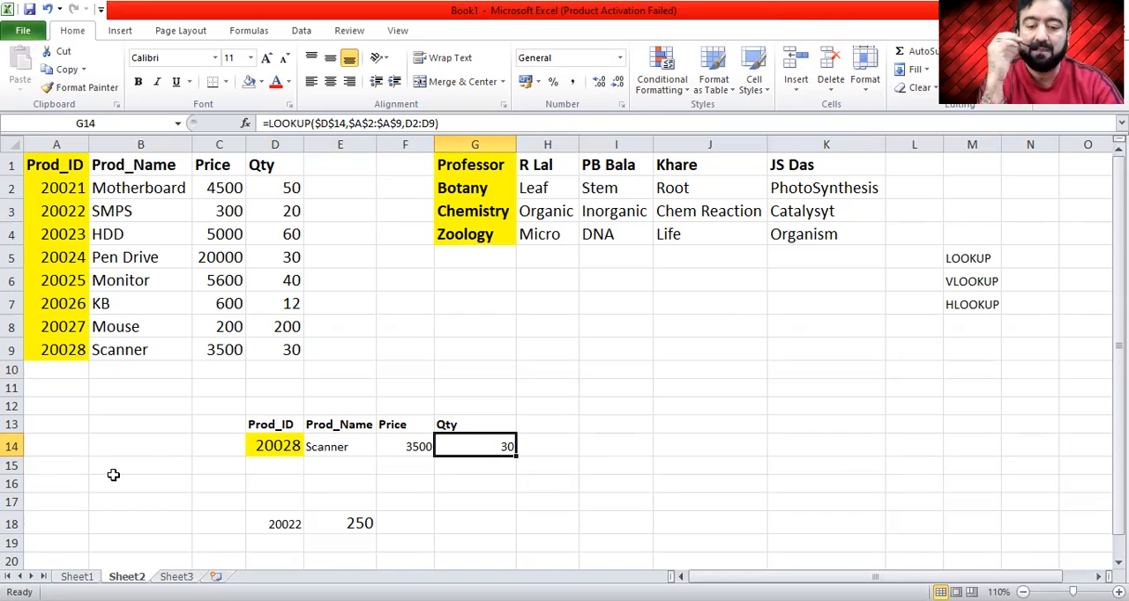
- Set the product ID in D14 to 20021 and compare the lookups with source row A2:D2
click(269, 448)
text(20021)
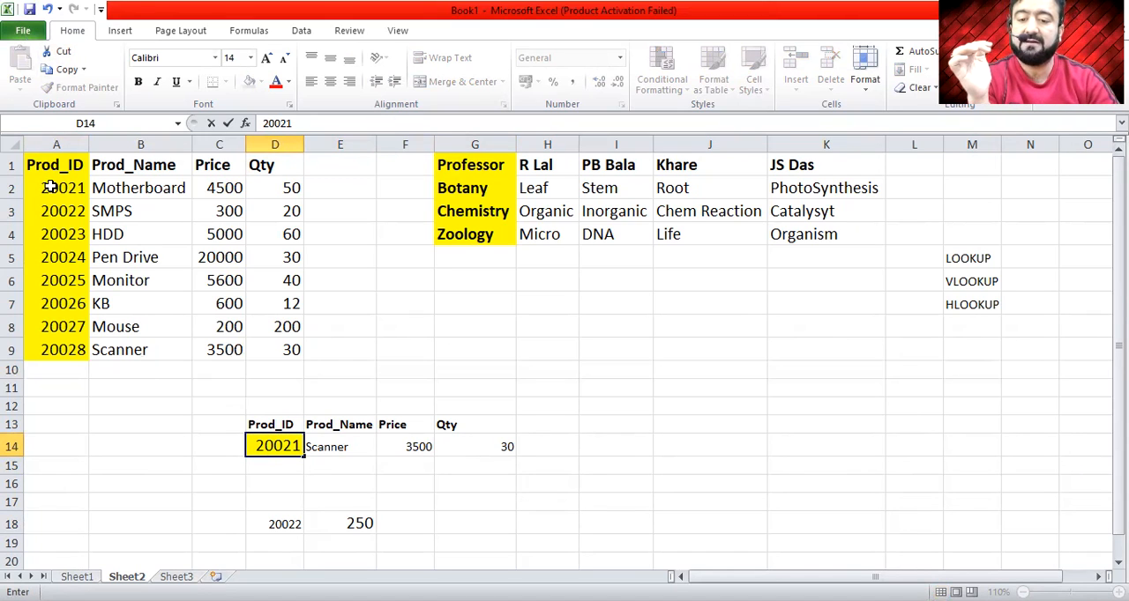
key(Return)
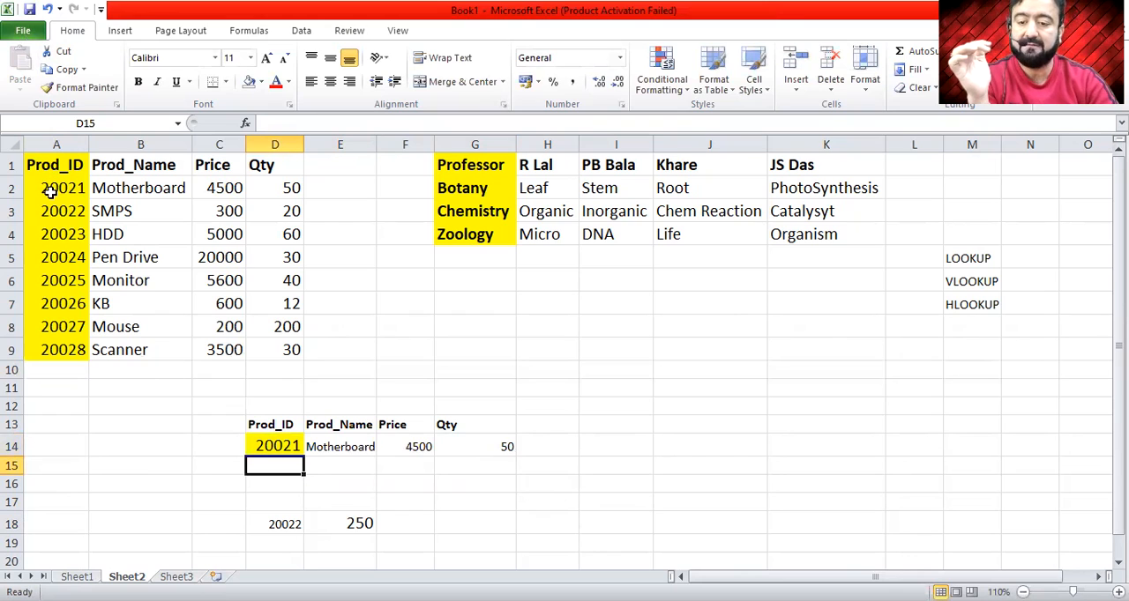
drag(267, 197, 69, 190)
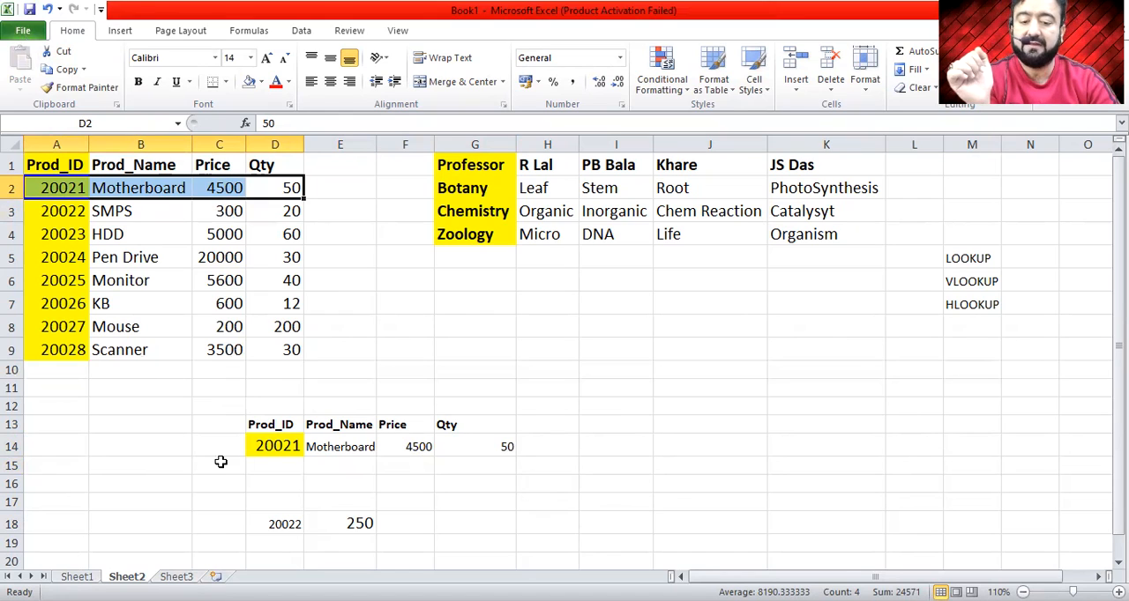
- Enter product ID 20025 in cell D14 and check the lookup results through to the quantity in G14
click(275, 445)
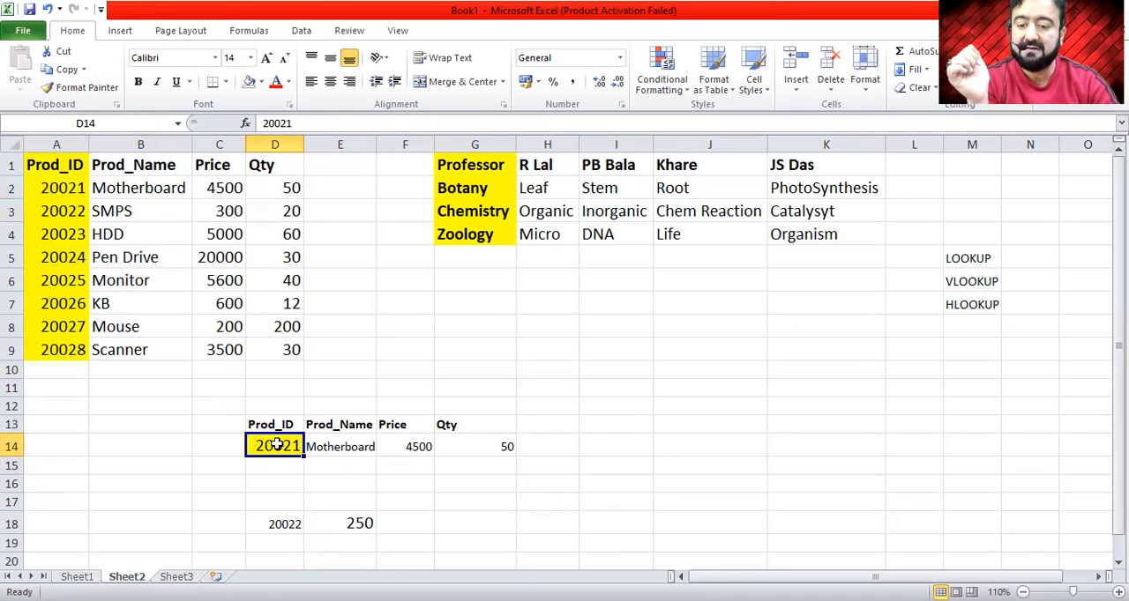
text(200)
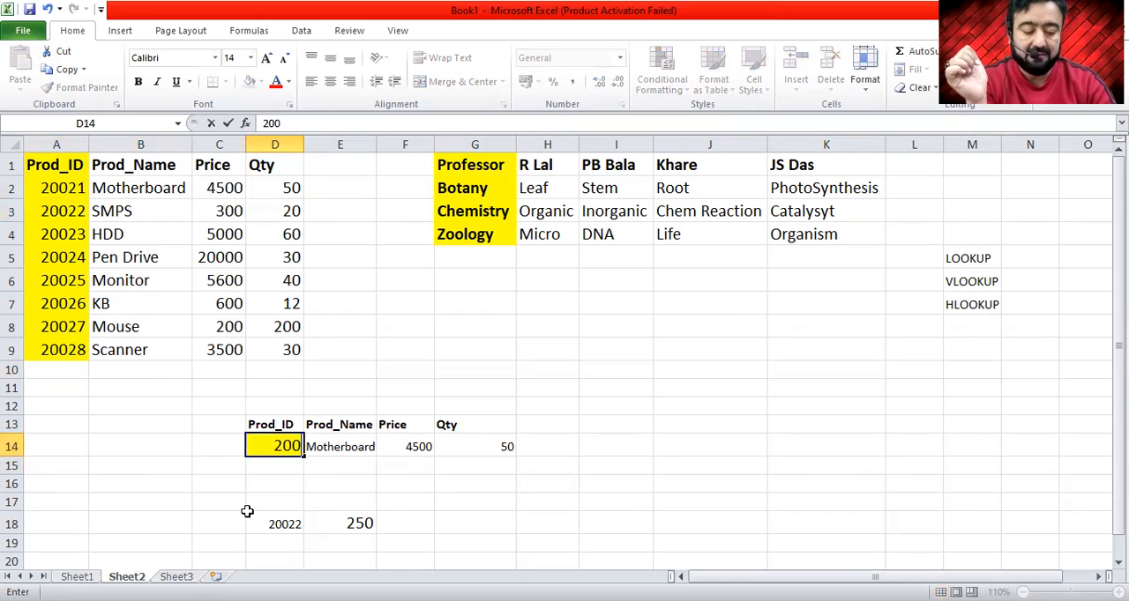
text(25)
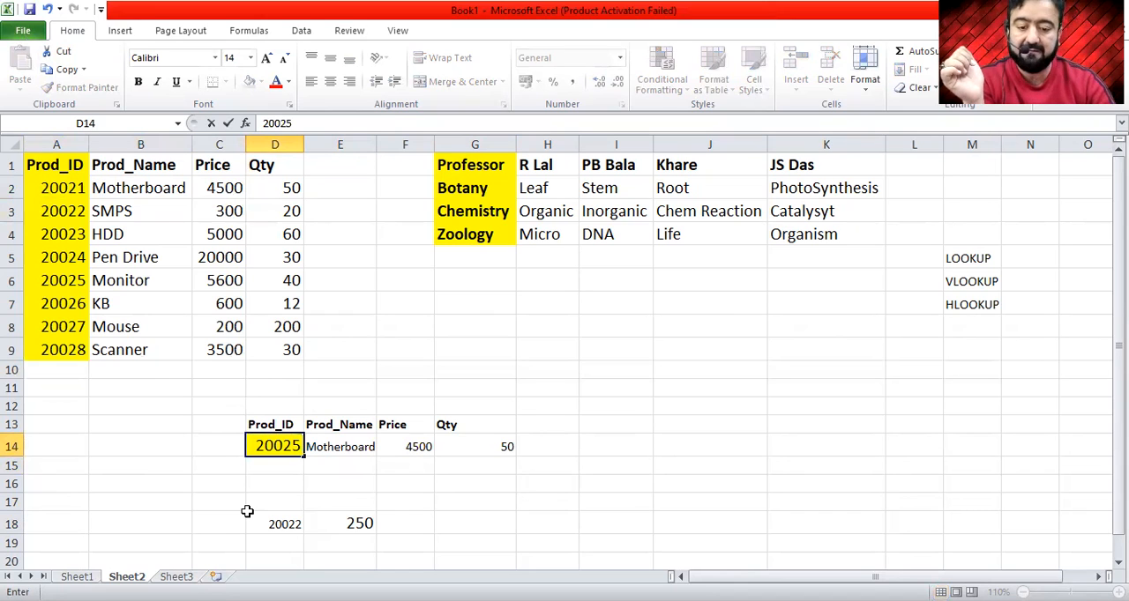
key(Return)
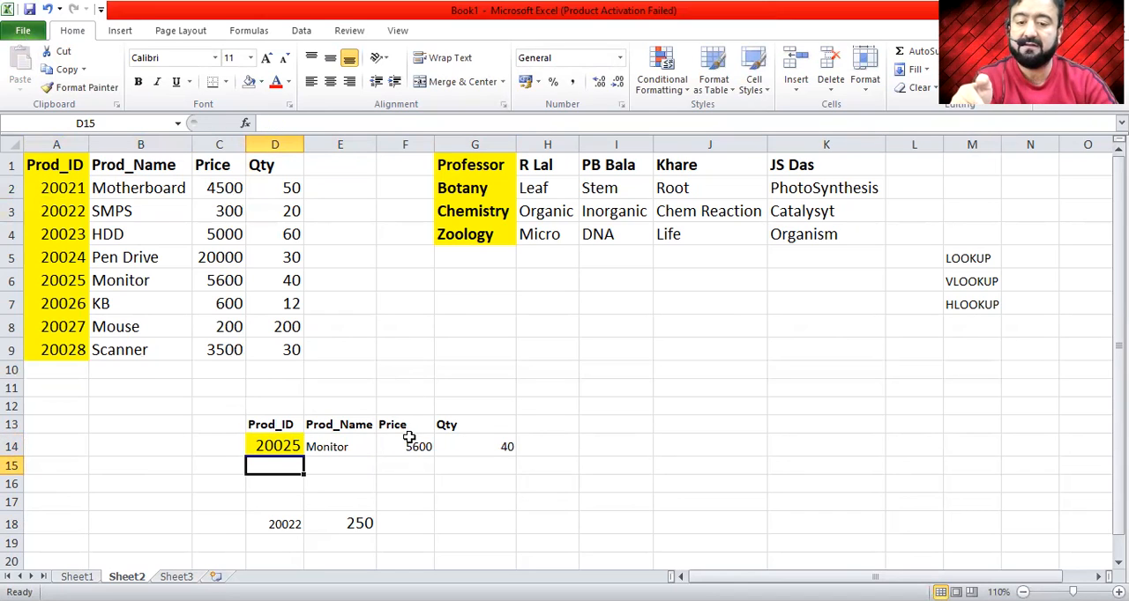
click(503, 446)
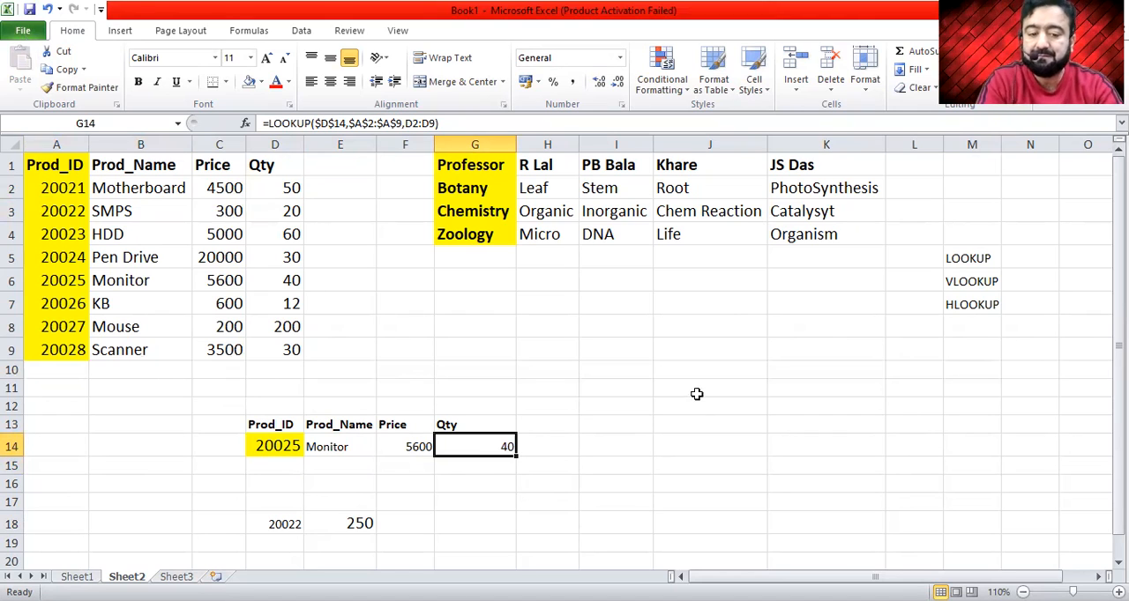
click(637, 408)
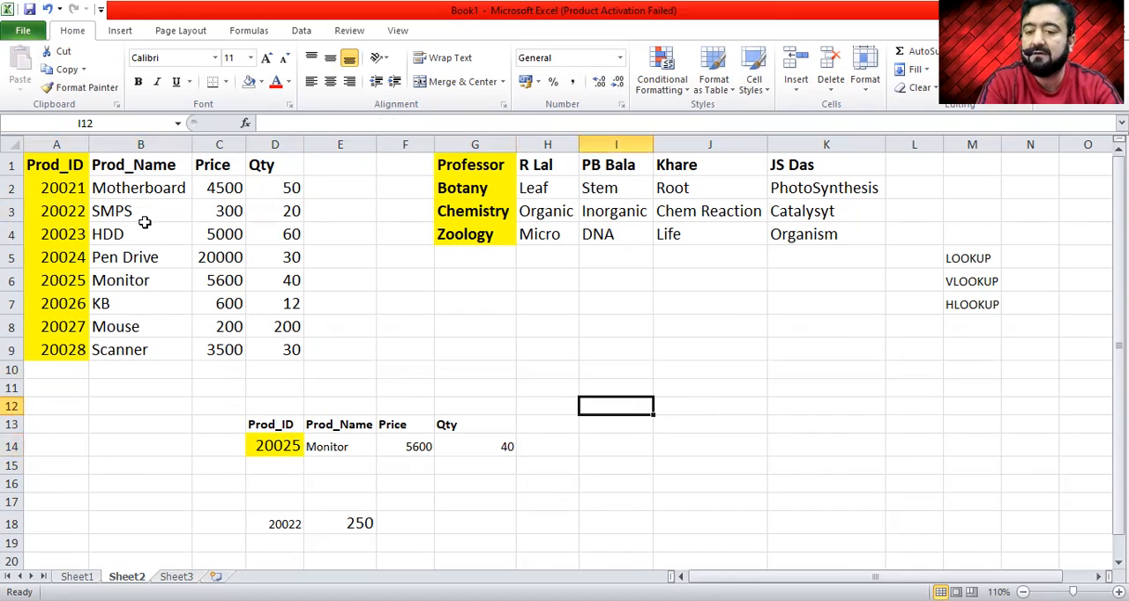
click(51, 255)
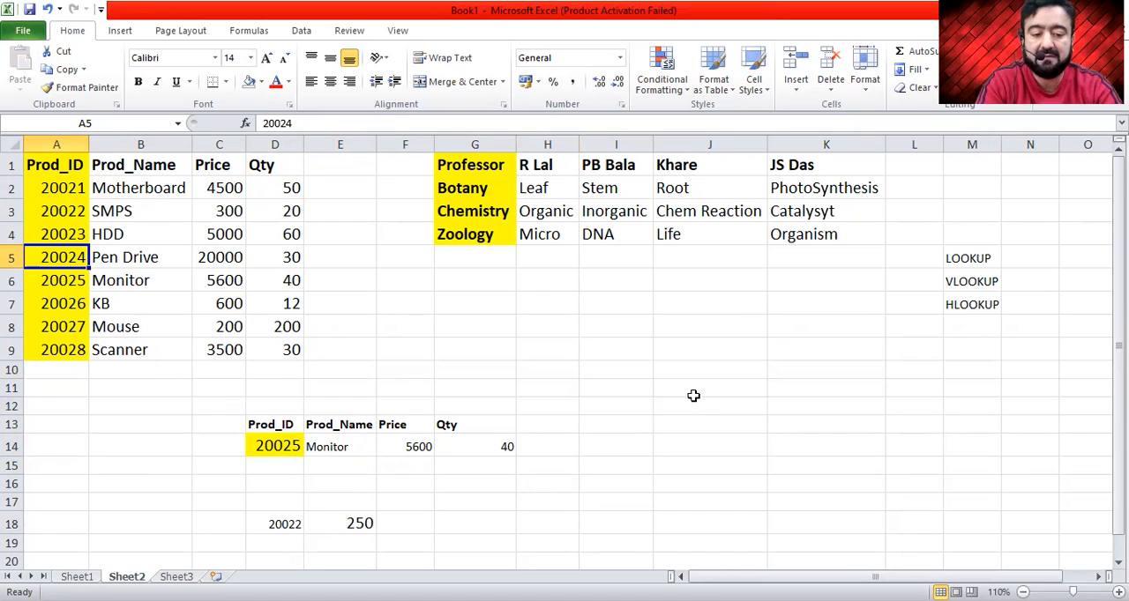
click(625, 405)
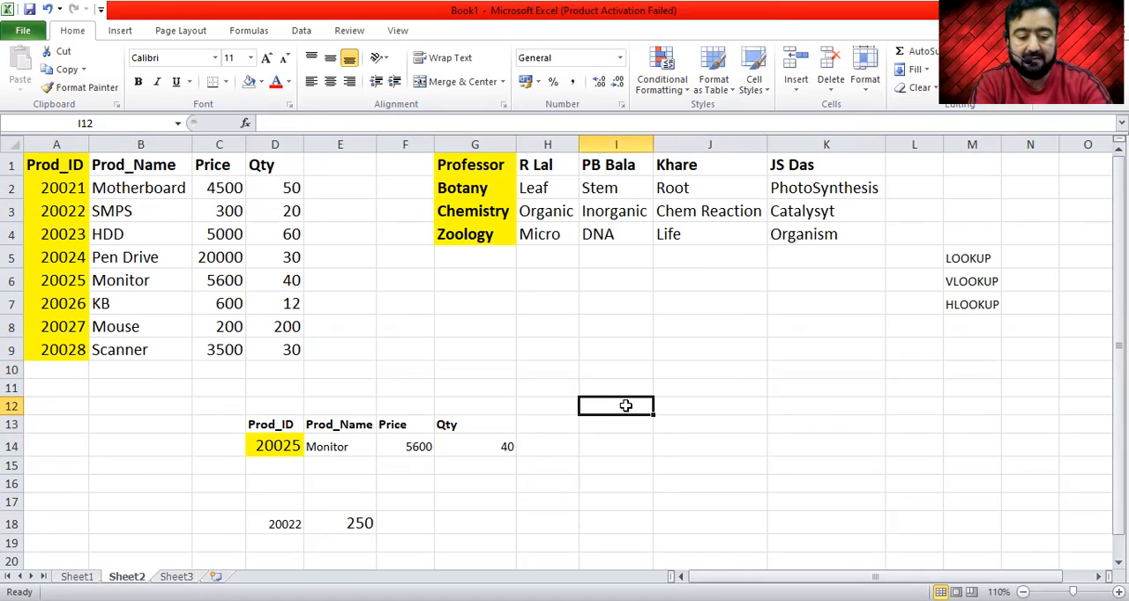
text(=vl)
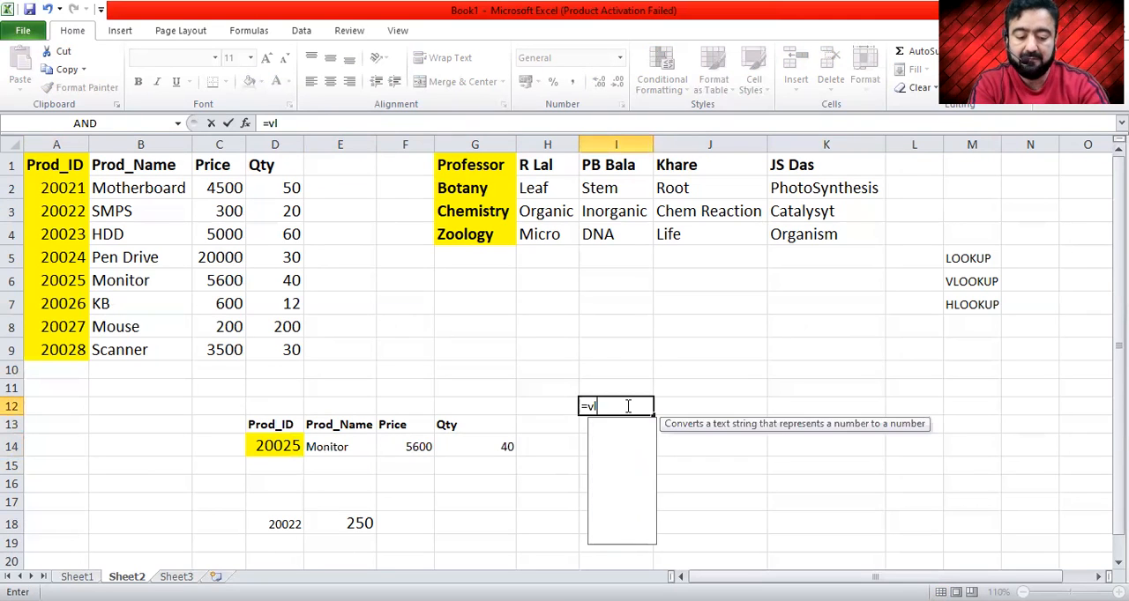
text(oo)
key(Tab)
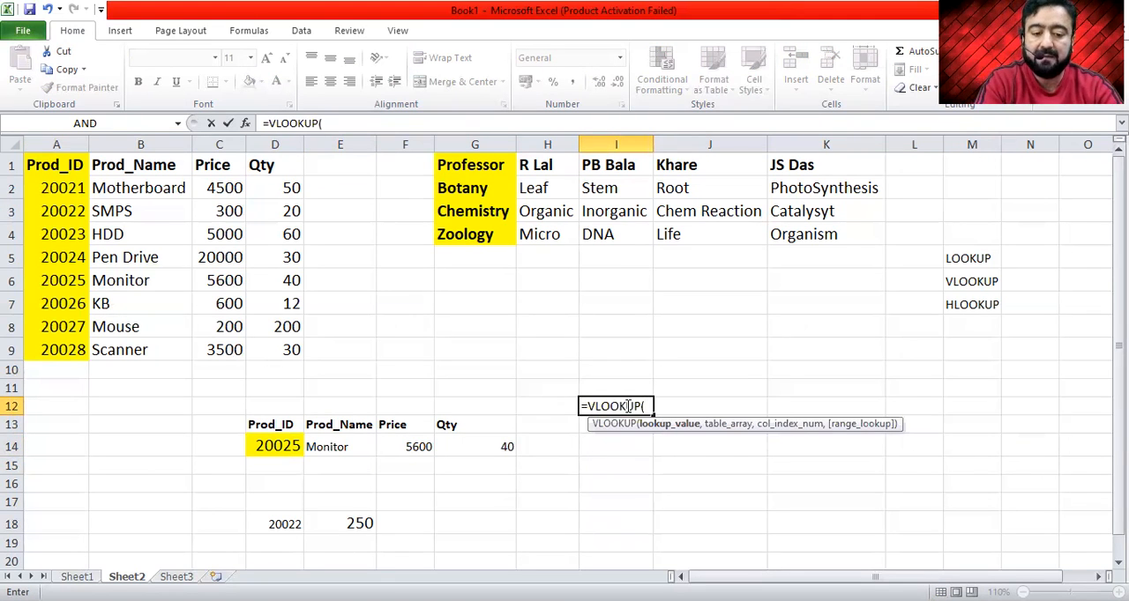
click(542, 407)
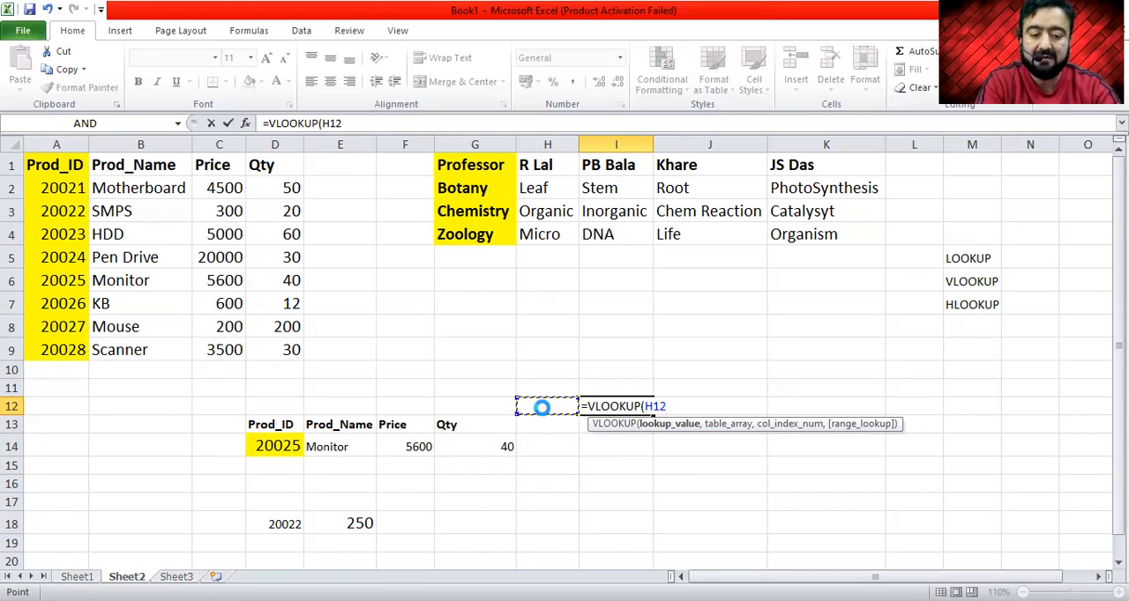
key(Escape)
- Add the bold heading LOOKUP in cell D12 above the product ID lookup table
key(Up)
key(Left)
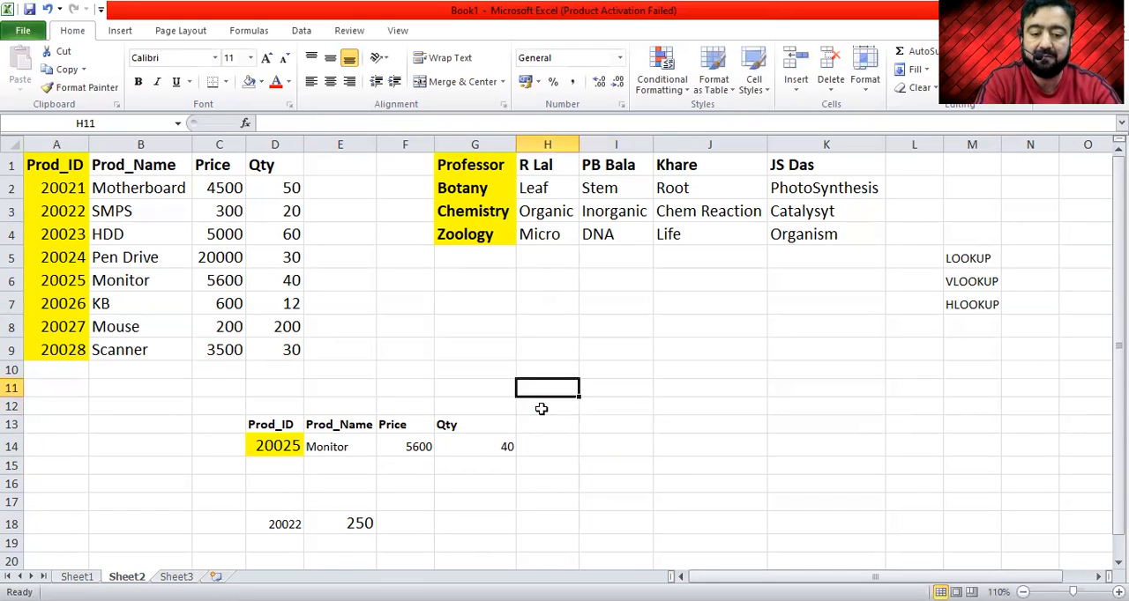
key(Right)
key(Left)
key(Left)
key(Left)
key(Left)
key(Down)
key(Left)
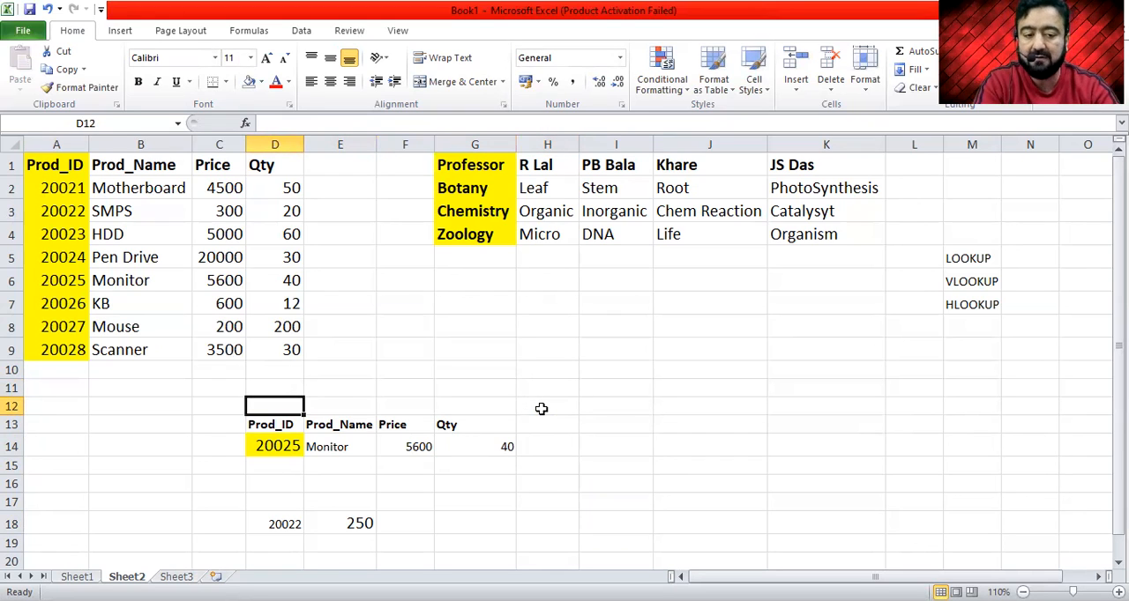
text(loo)
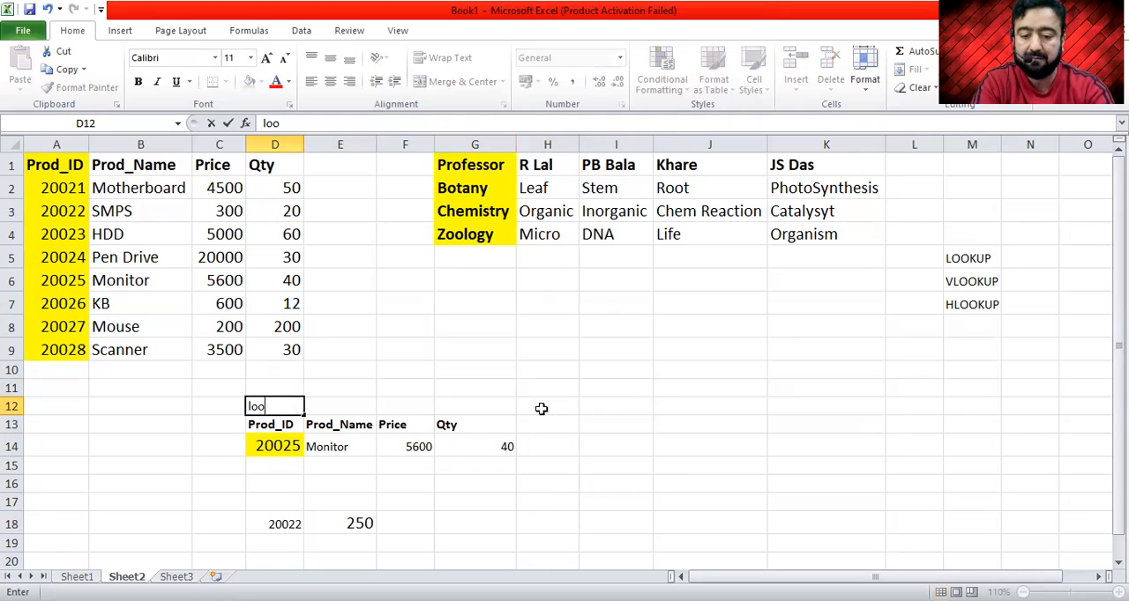
key(BackSpace)
key(BackSpace)
key(BackSpace)
key(BackSpace)
key(BackSpace)
text(LOO)
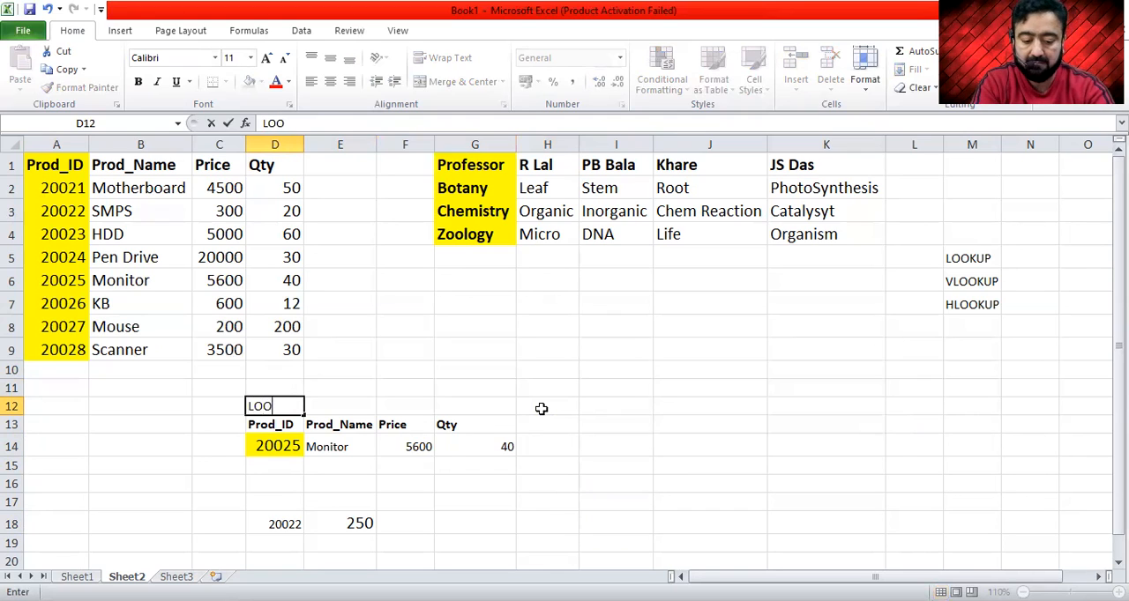
text(KUP)
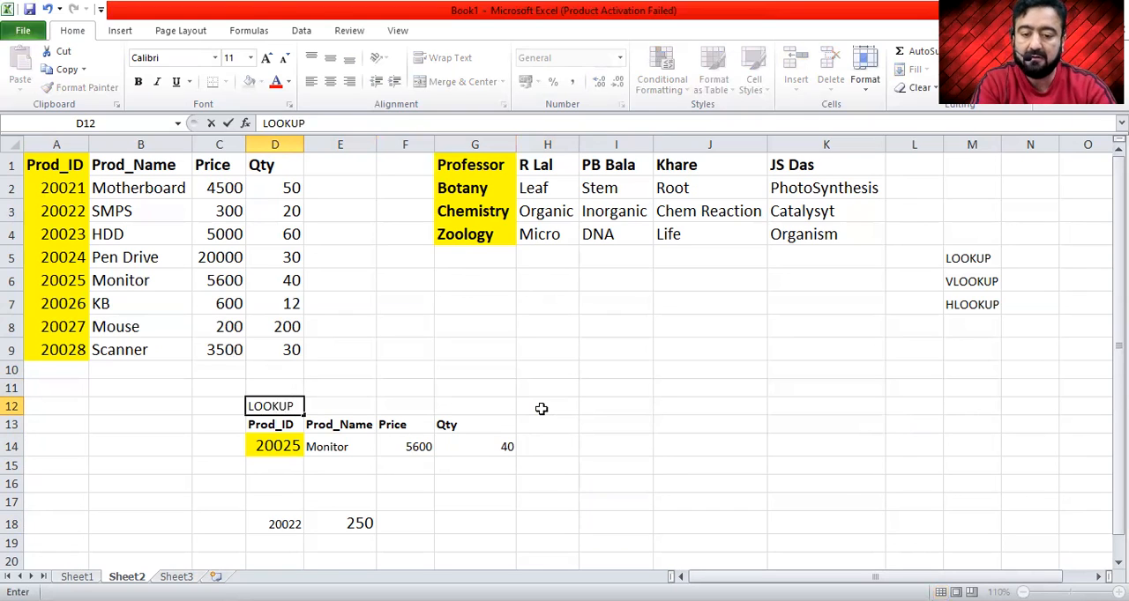
key(ctrl+Return)
key(ctrl+b)
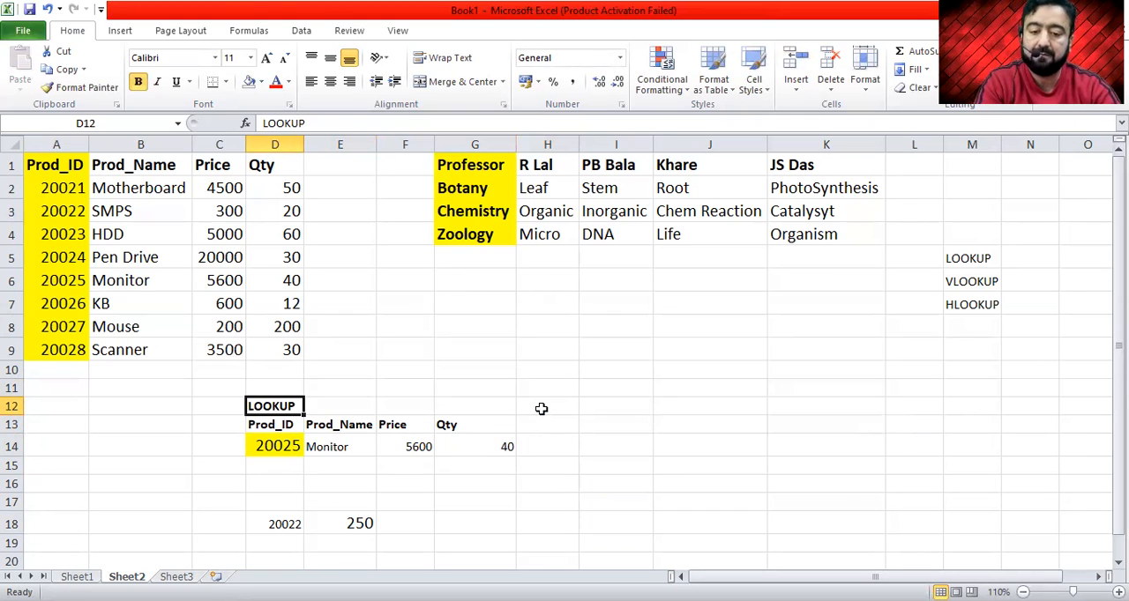
click(556, 370)
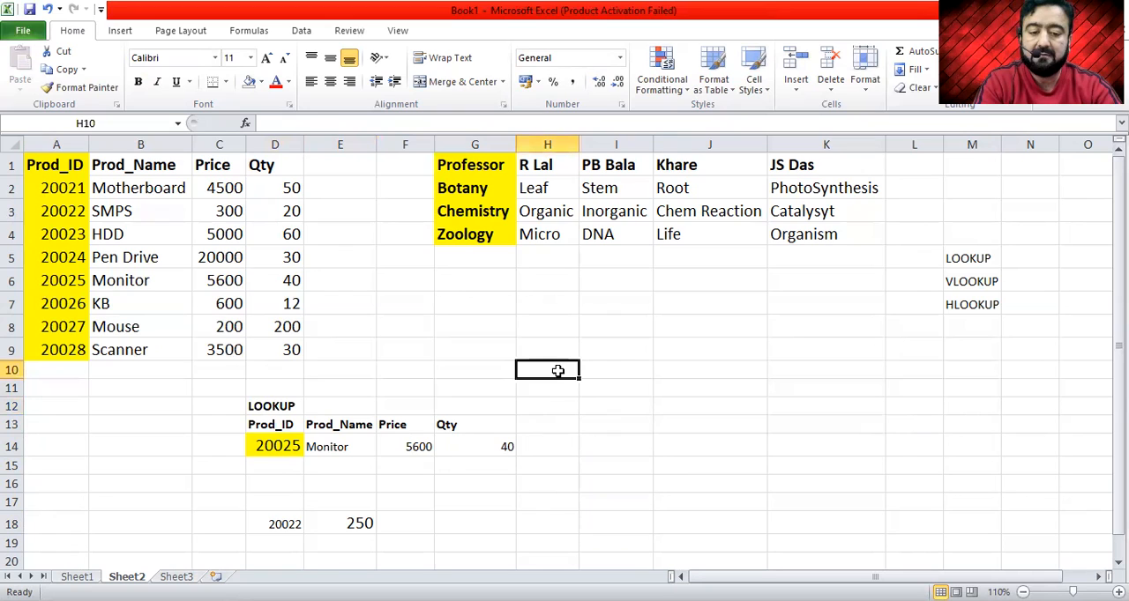
- Clear the leftover test values in cells D18:F18 below the LOOKUP table
click(468, 280)
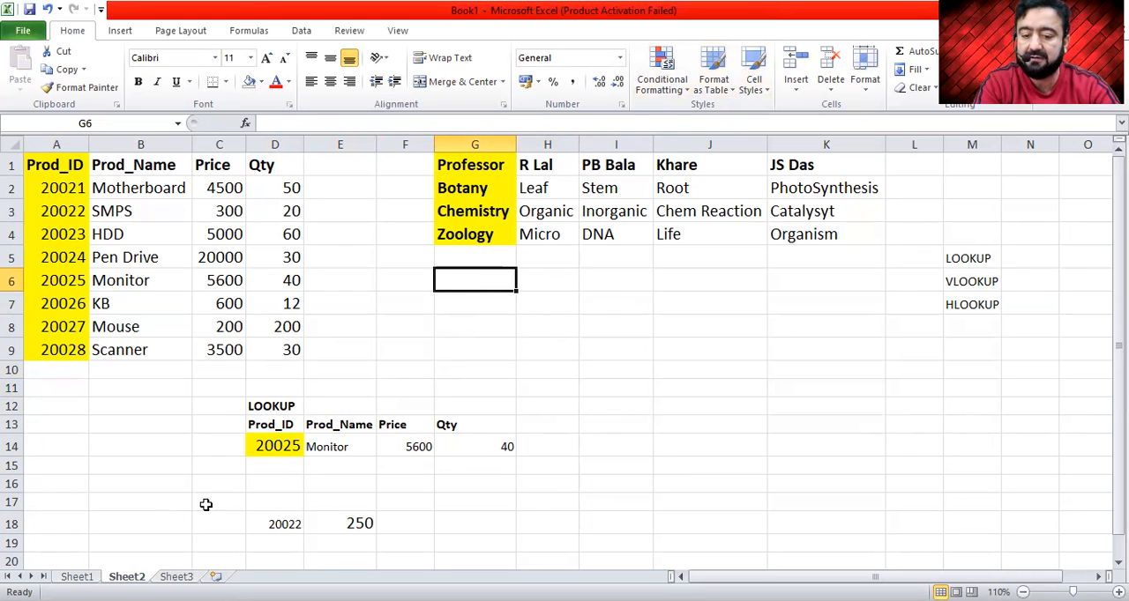
click(272, 521)
key(shift+Right)
key(shift+Right)
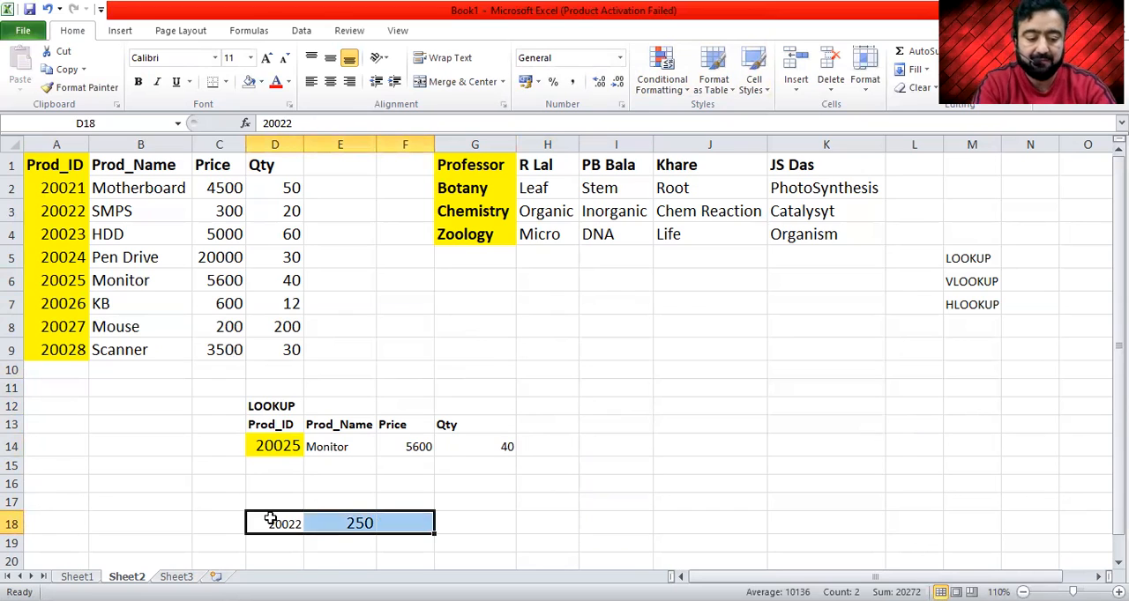
key(Delete)
- Enter the label VLOOKUP in cell A16
key(Left)
key(Left)
key(Left)
key(Up)
key(Up)
text(V)
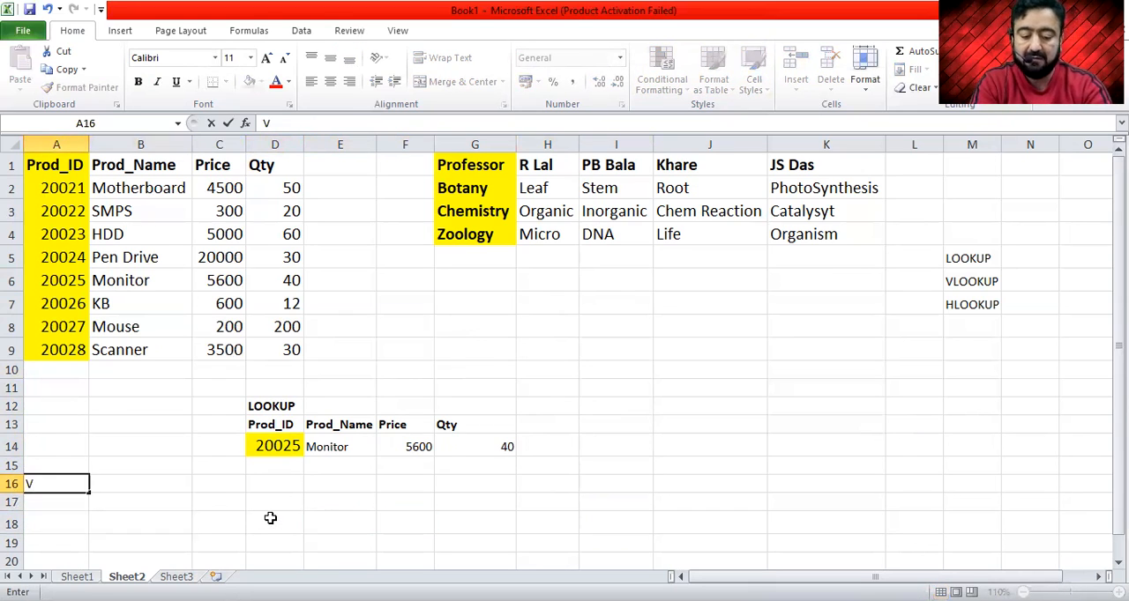
text(LOOKUP)
key(Return)
key(Return)
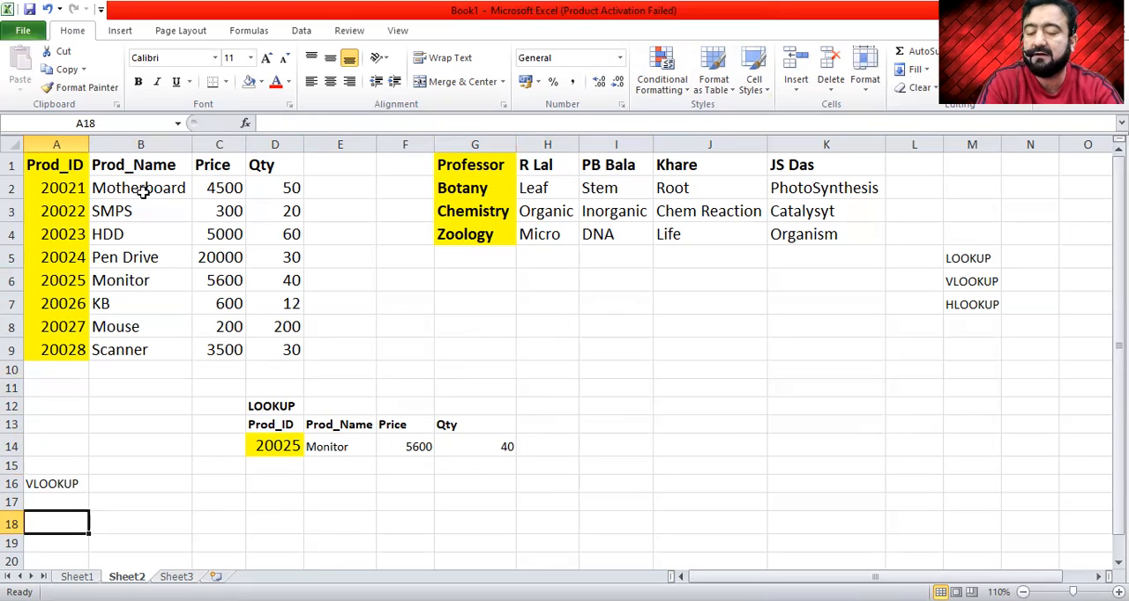
- Add the headings Prod_ID in cell B16 and Price in cell C16 beside the VLOOKUP label
drag(70, 168, 267, 344)
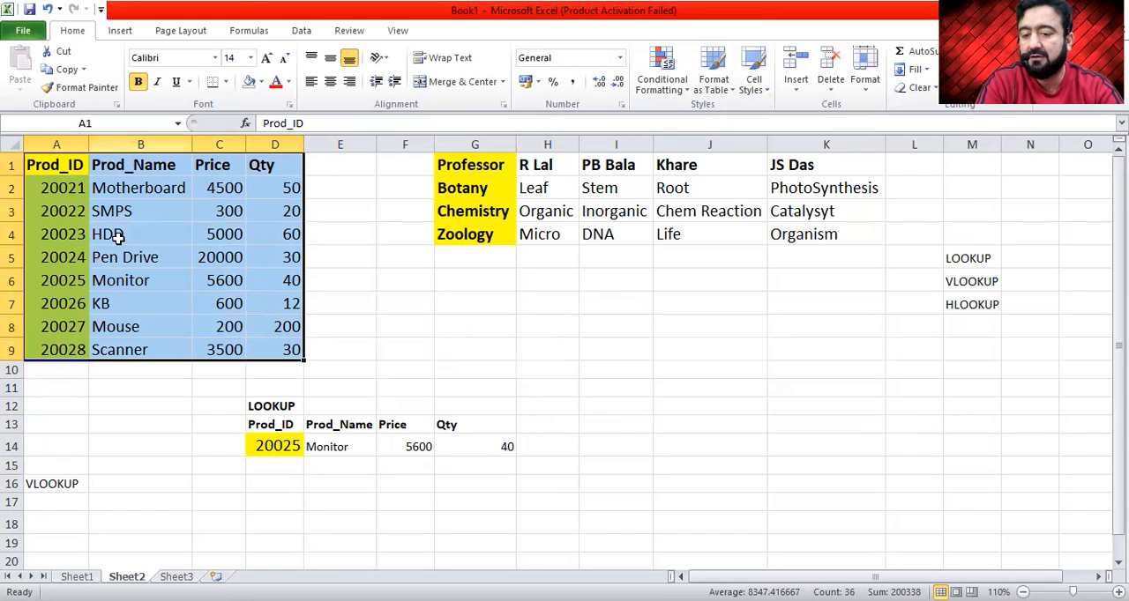
click(66, 504)
key(Up)
key(Right)
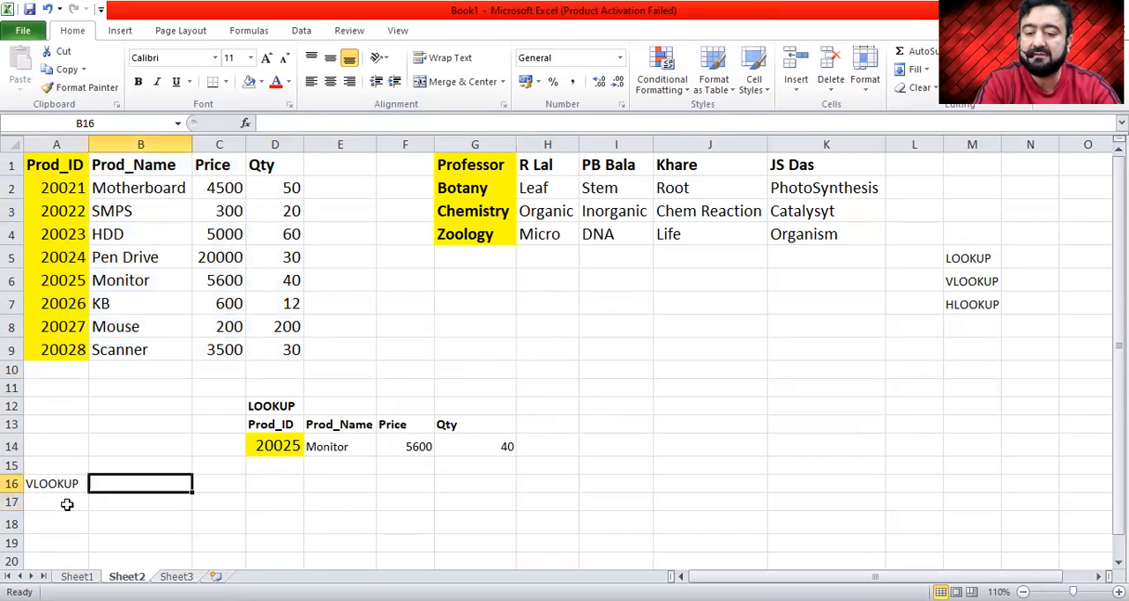
key(Right)
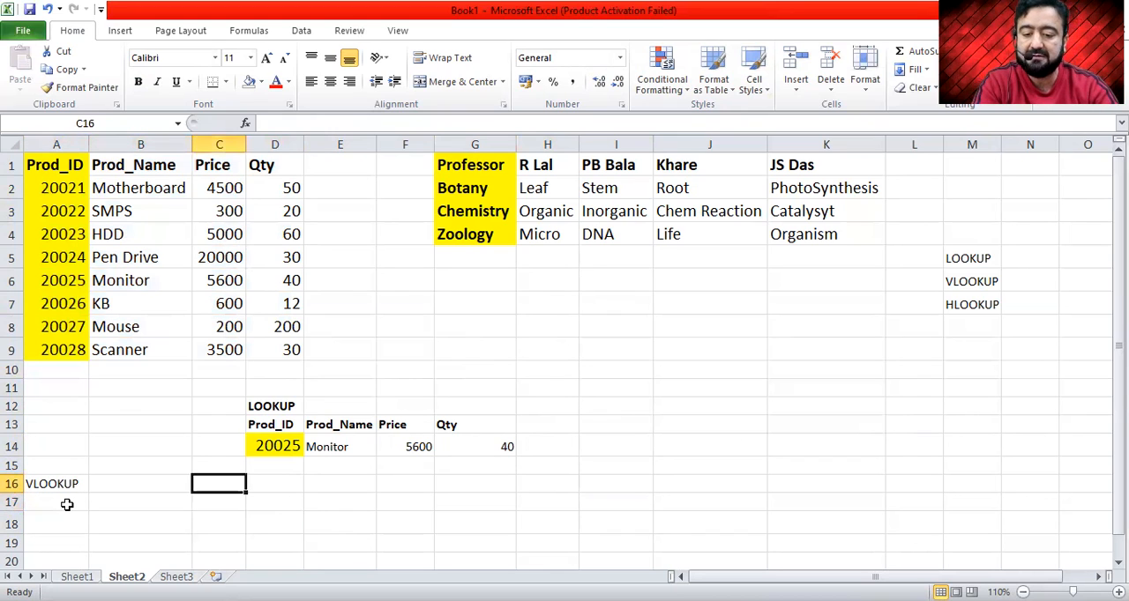
key(Left)
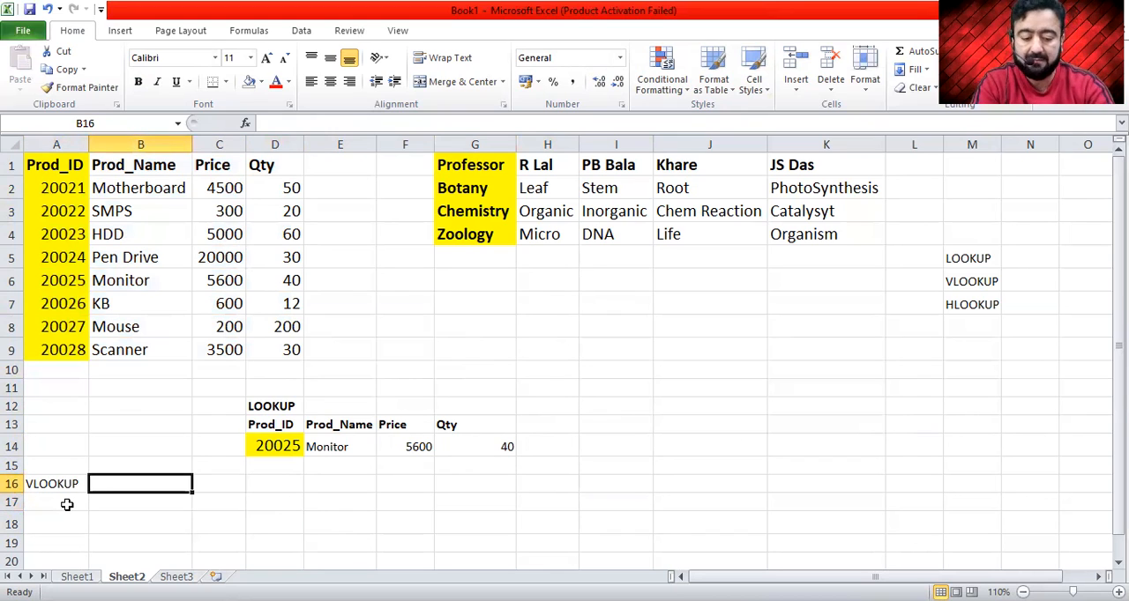
text(Prod)
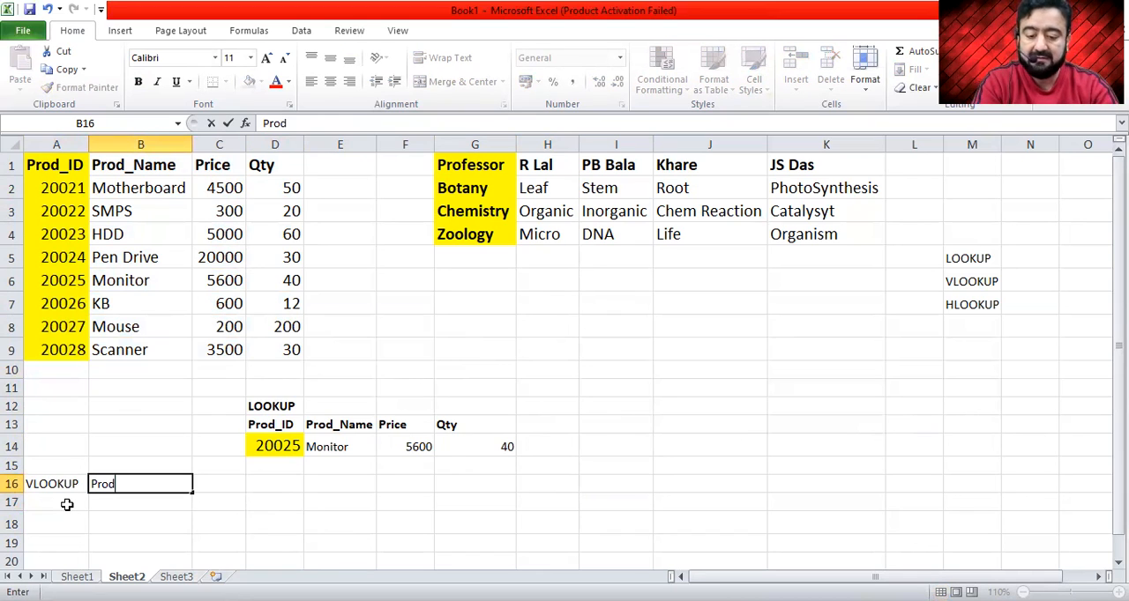
text(_)
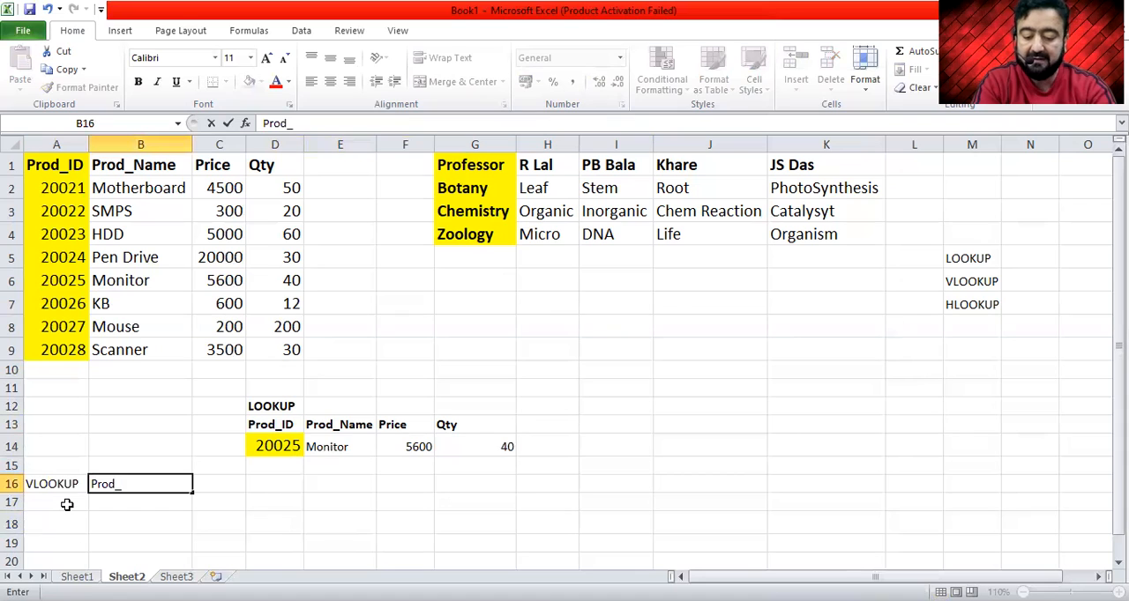
text(ID)
key(Tab)
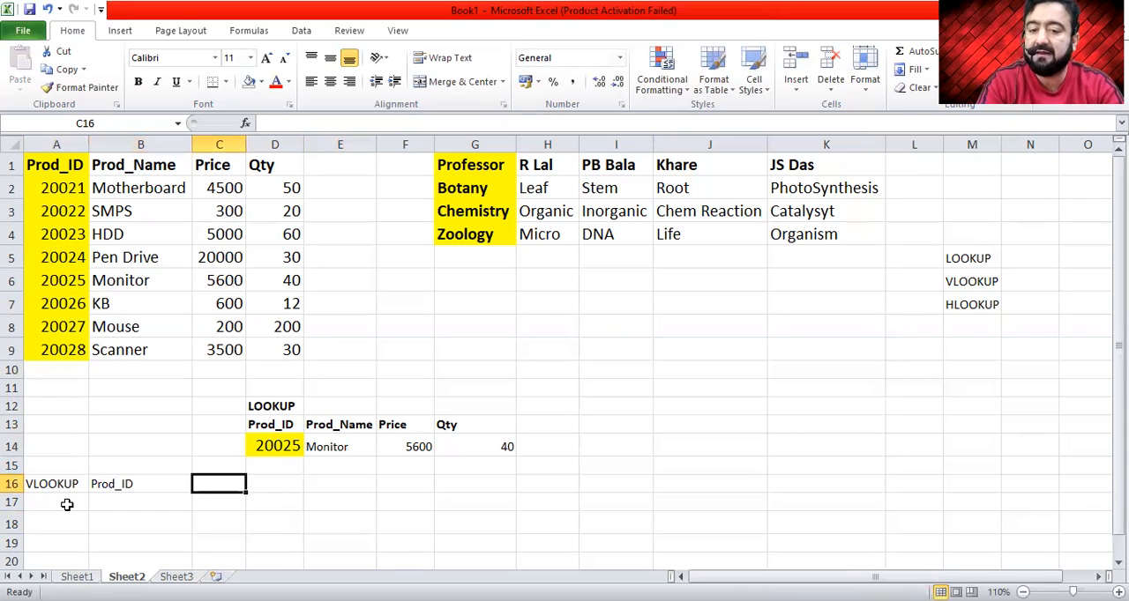
text(Price)
key(Return)
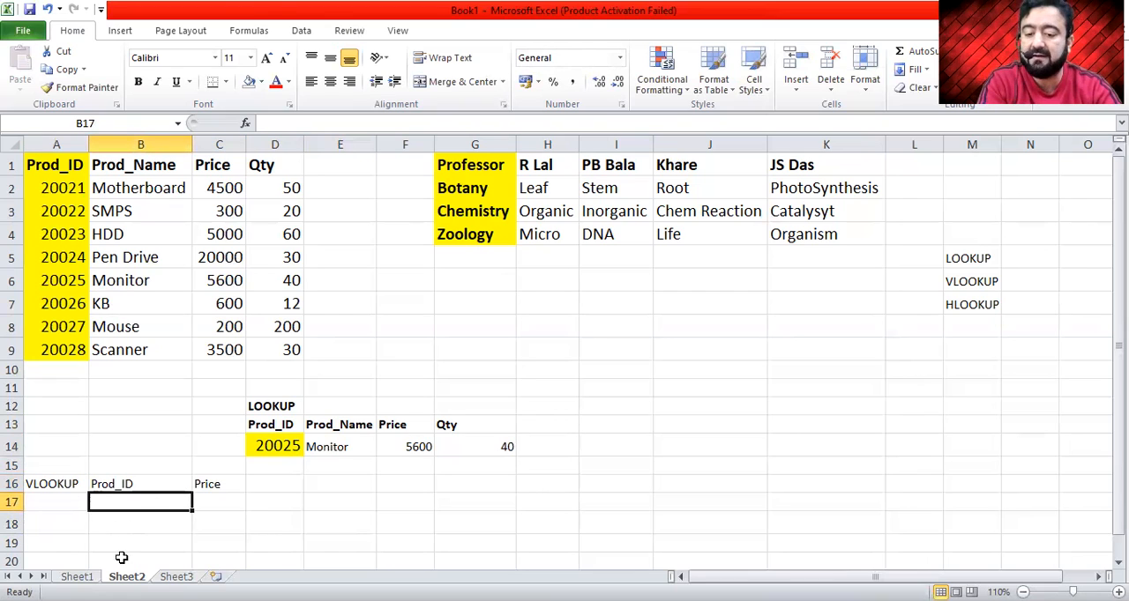
- Enter a VLOOKUP formula in C17 that finds B17 in A2:D9 and returns column 3 with range lookup 0
click(212, 502)
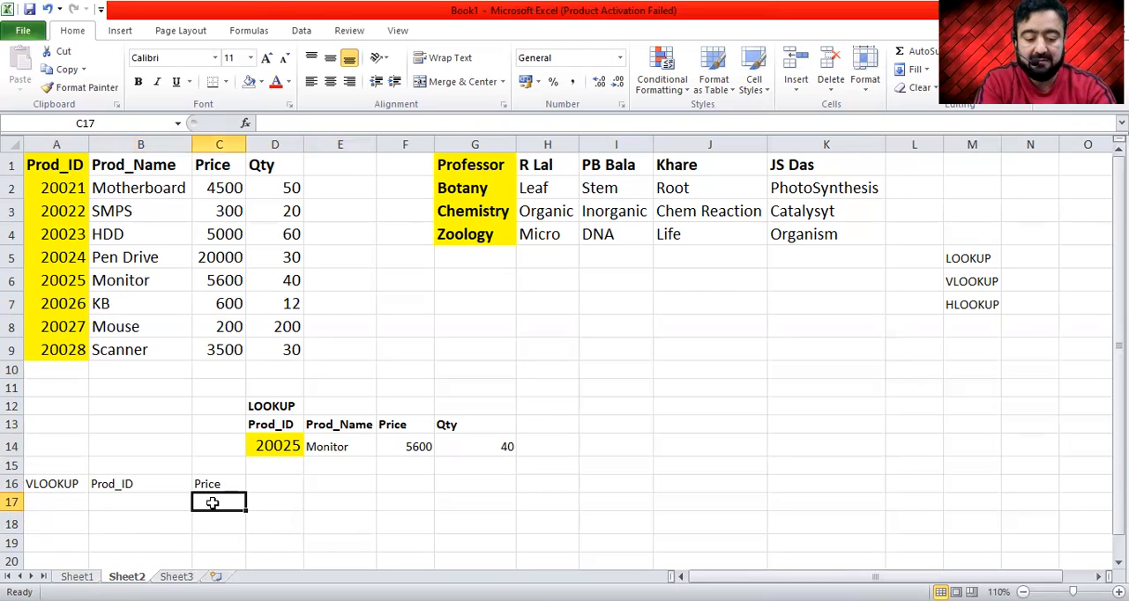
text(=)
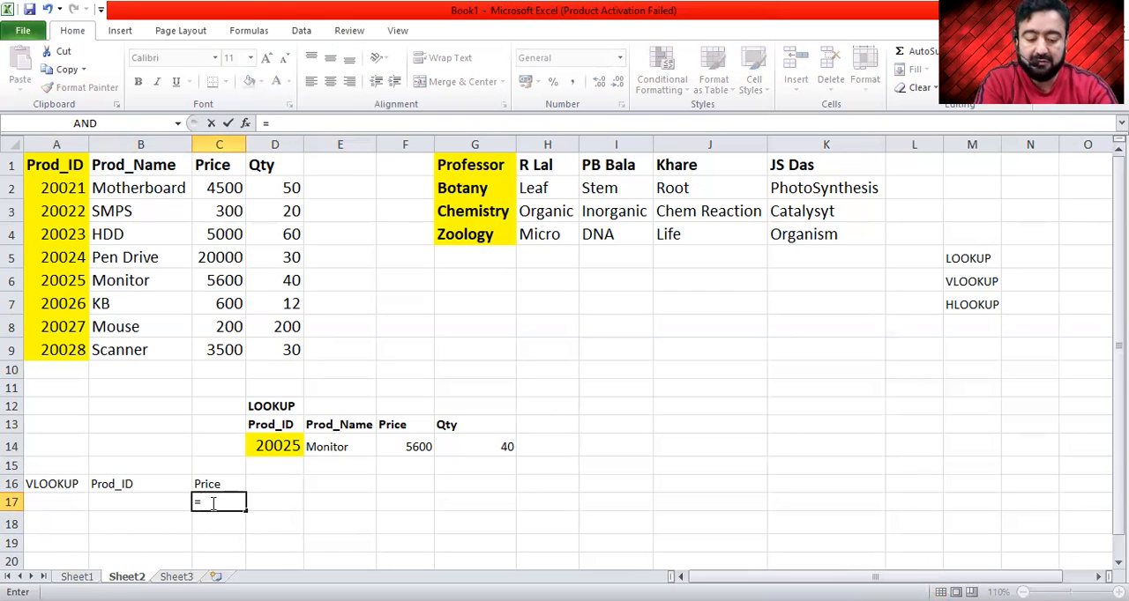
text(vlookup)
key(Tab)
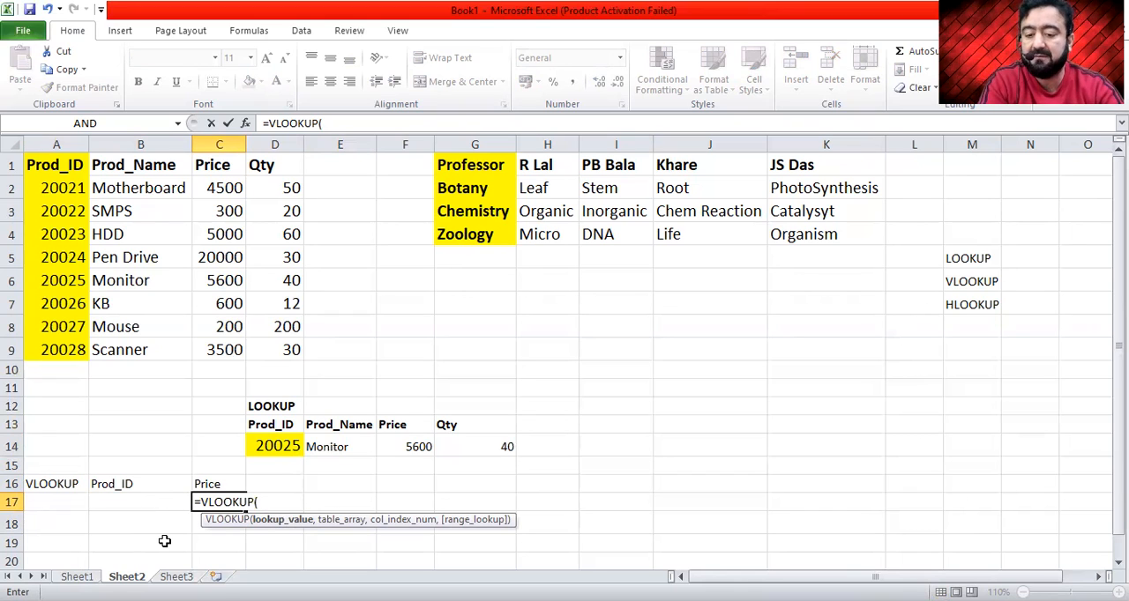
click(168, 499)
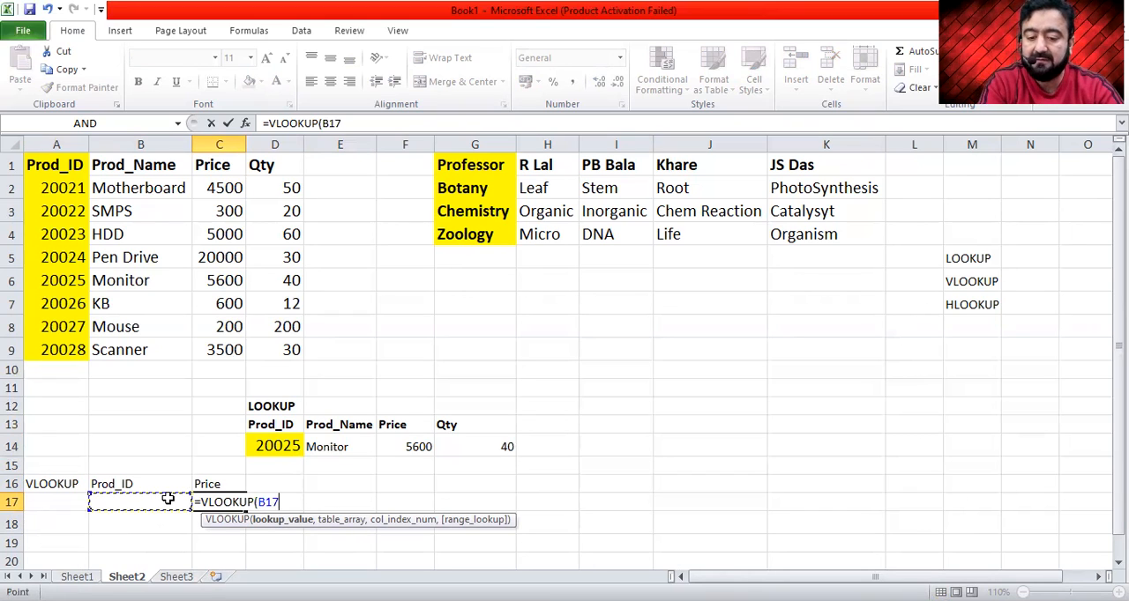
text(,)
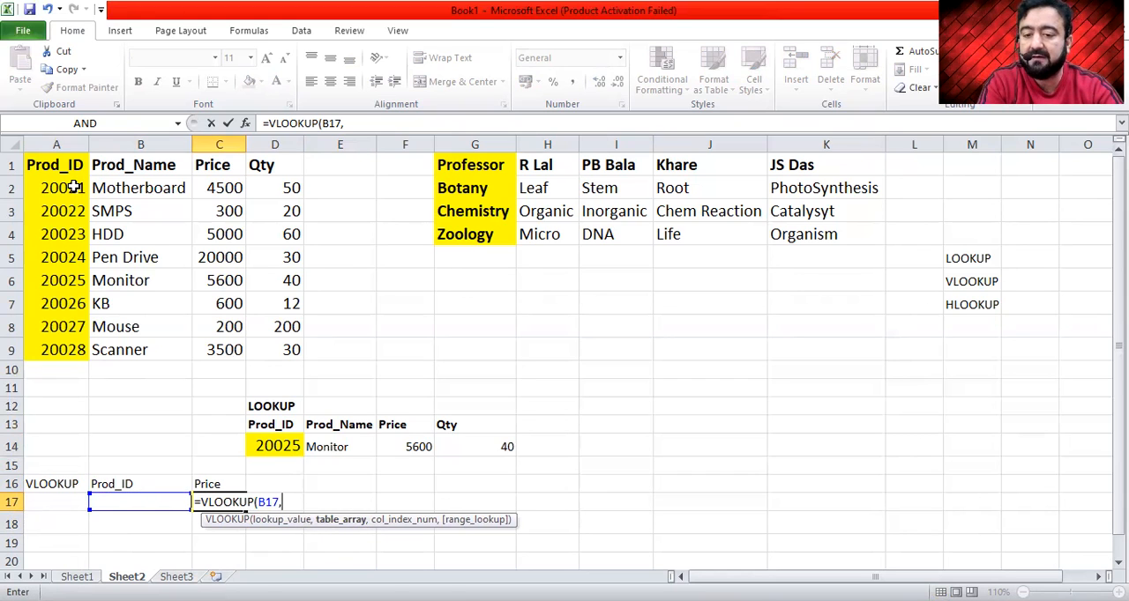
drag(75, 187, 161, 188)
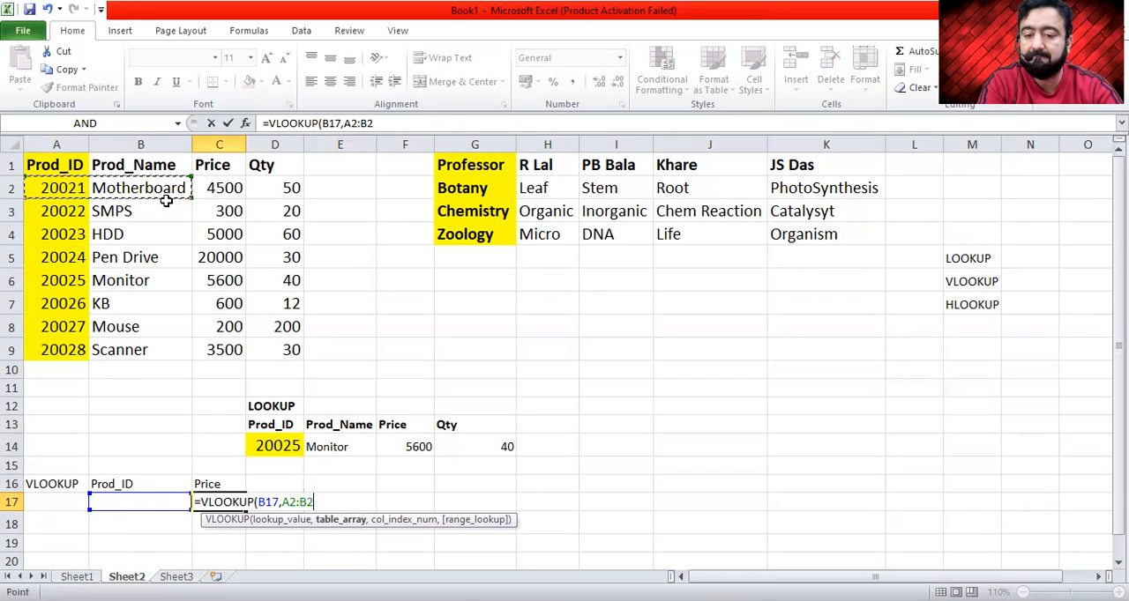
shift+click(278, 344)
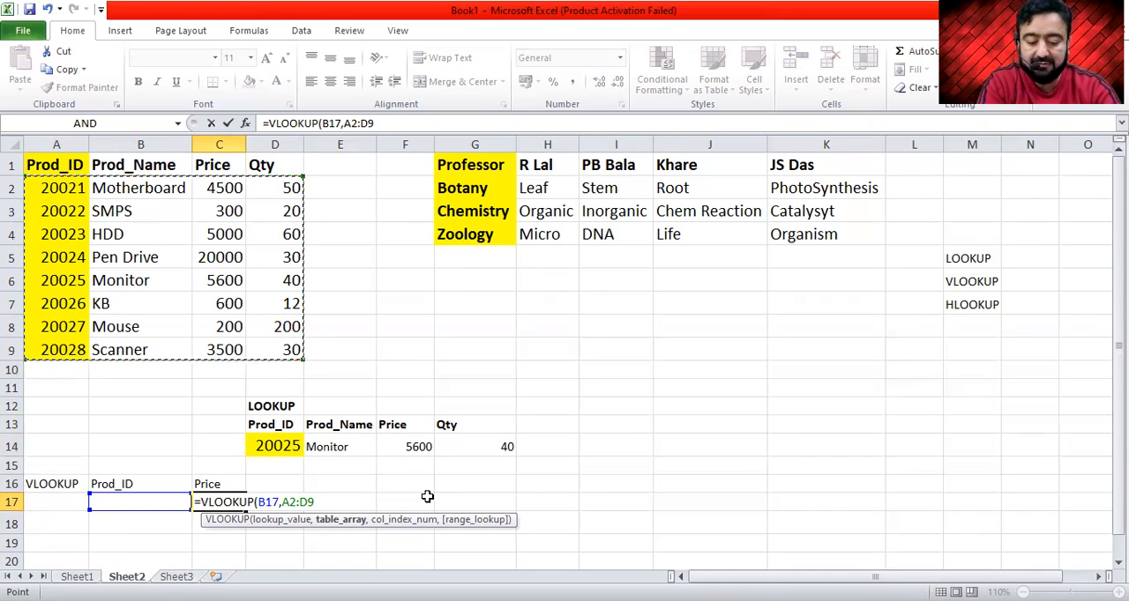
text(,)
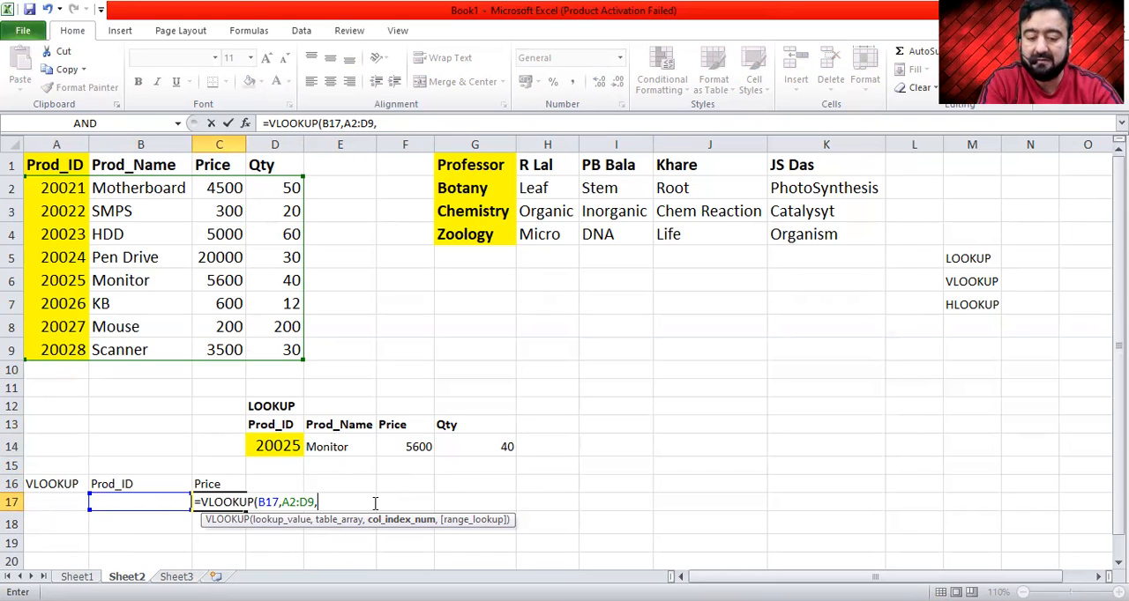
text(3)
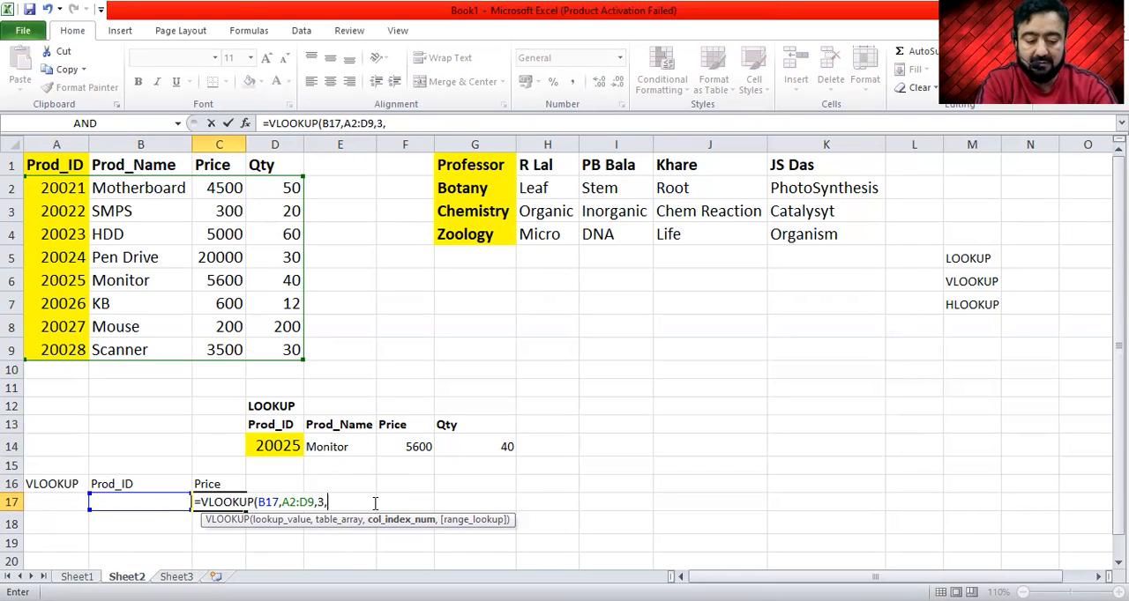
text(,0)
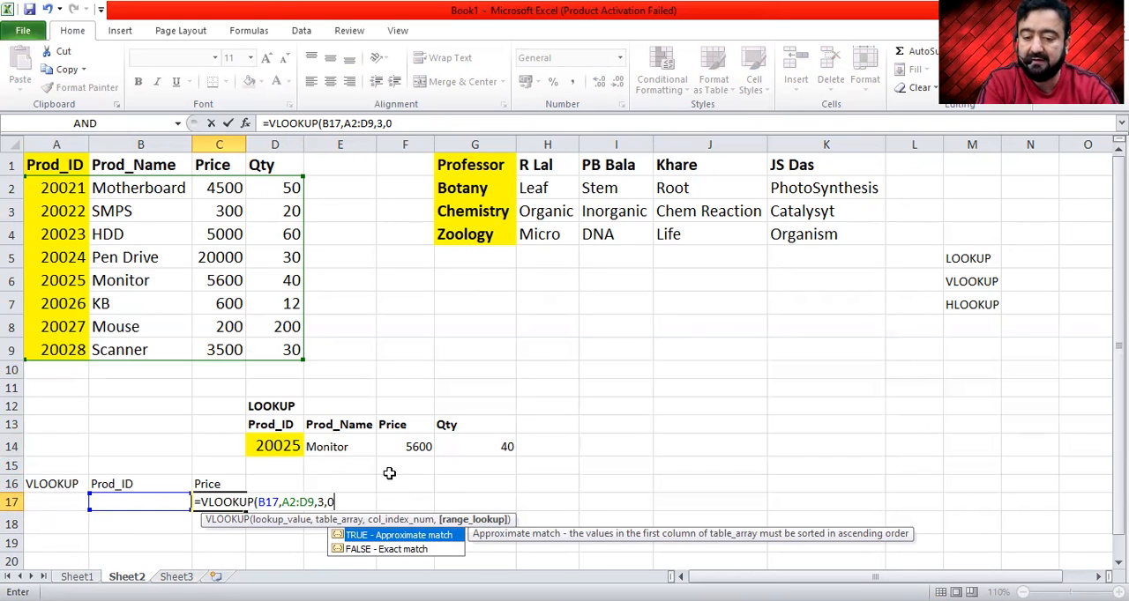
key(Return)
key(Up)
key(Left)
key(Right)
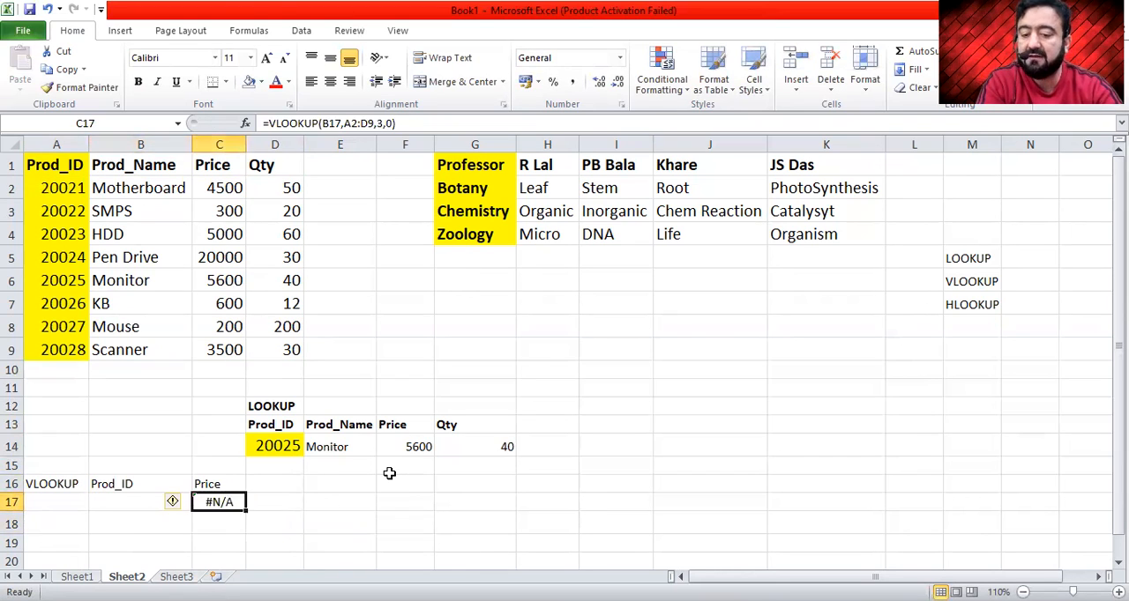
- Enter product ID 20028 in cell B17 and compare the returned price with source row 9
click(132, 505)
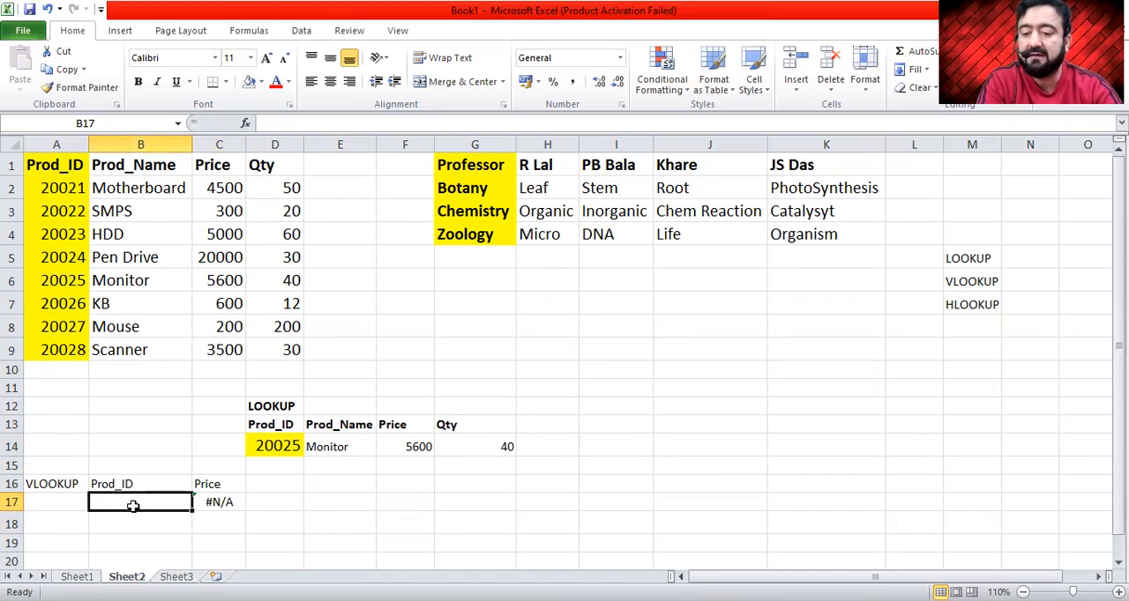
text(2002)
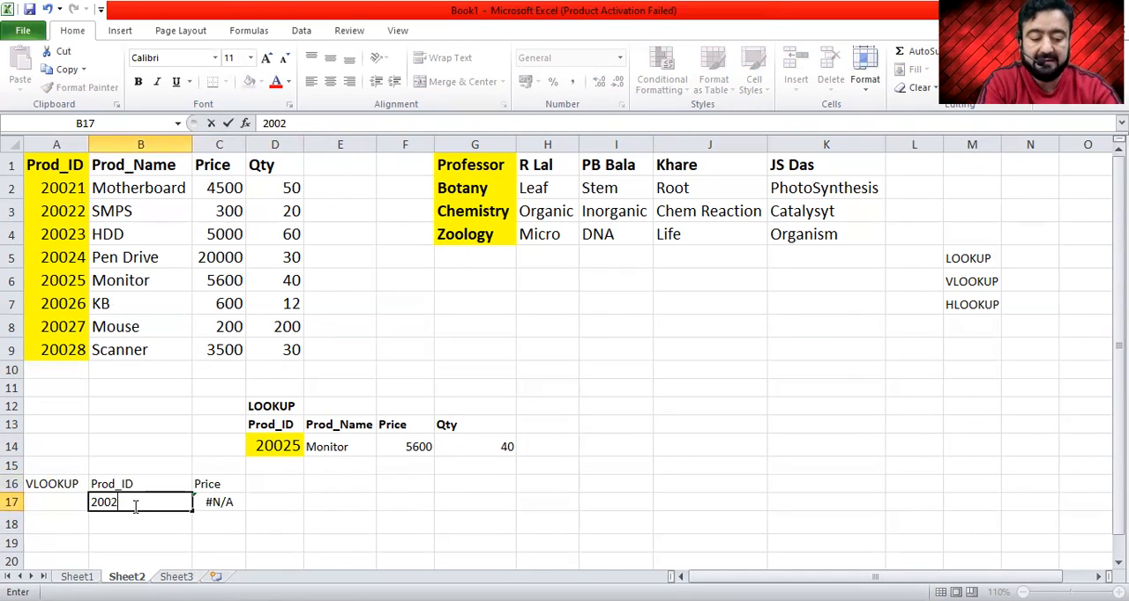
text(8)
key(Return)
key(Up)
key(Right)
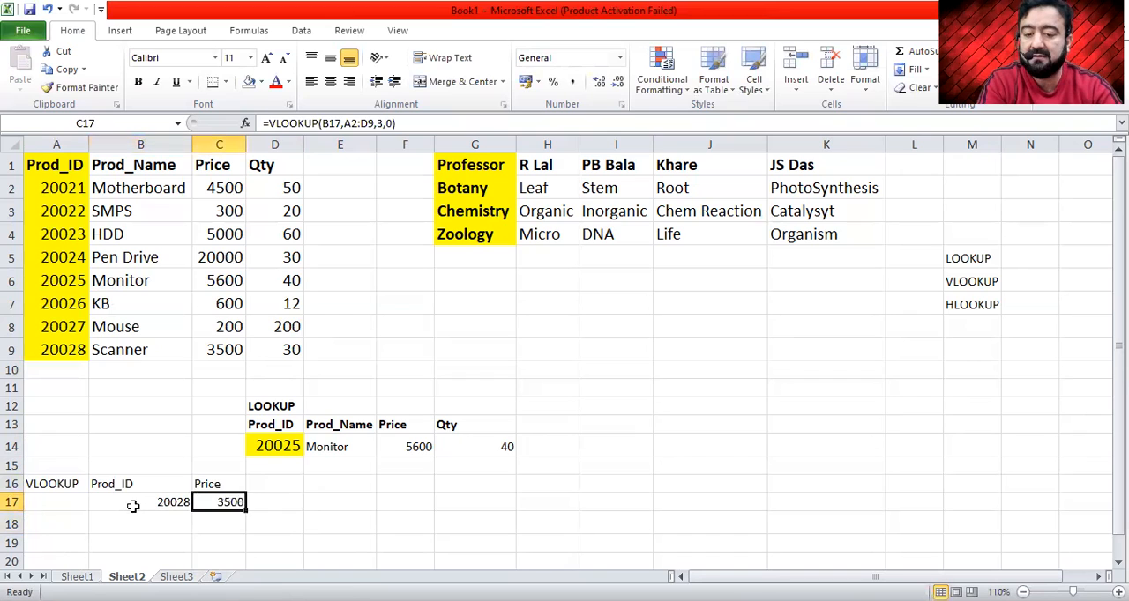
click(236, 347)
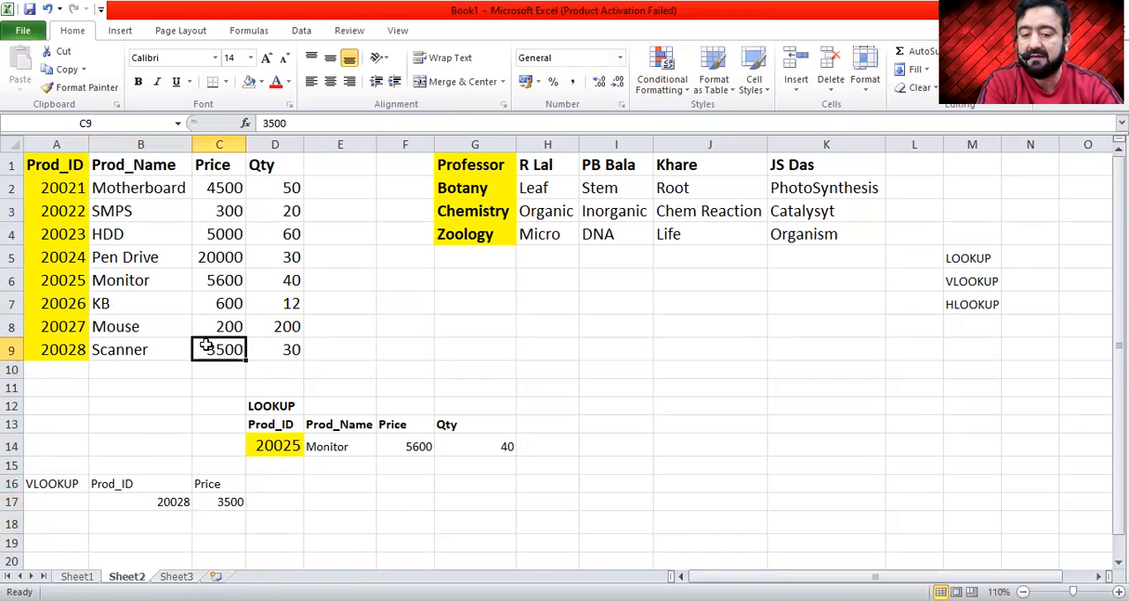
click(78, 352)
- Copy product ID 20024 from A5 into B17 and compare the price lookup with source cell C5
click(78, 257)
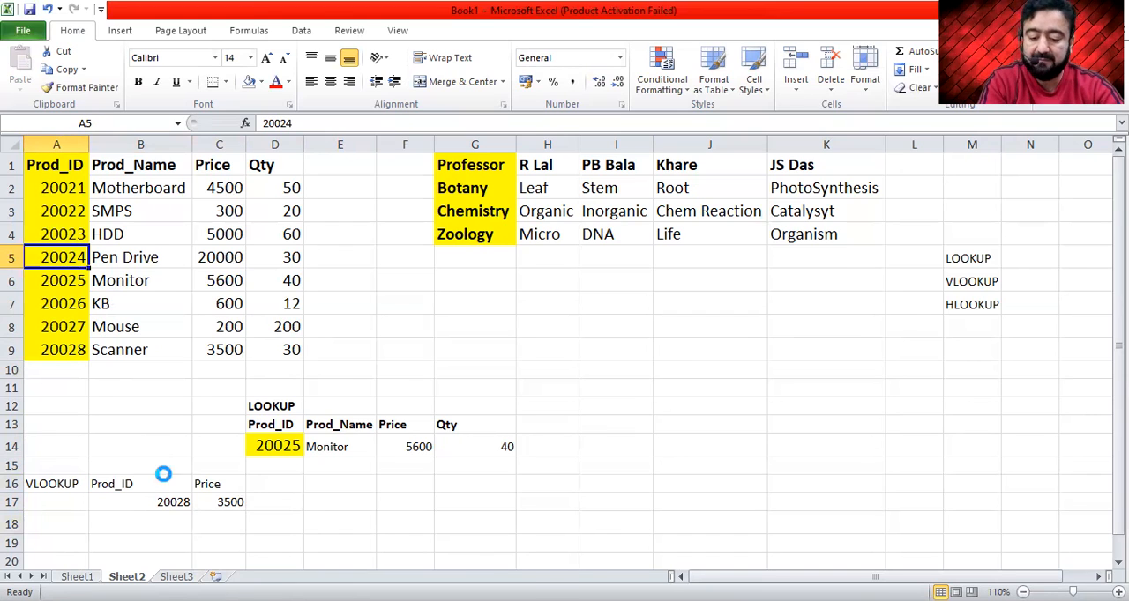
key(ctrl+c)
click(176, 501)
key(ctrl+v)
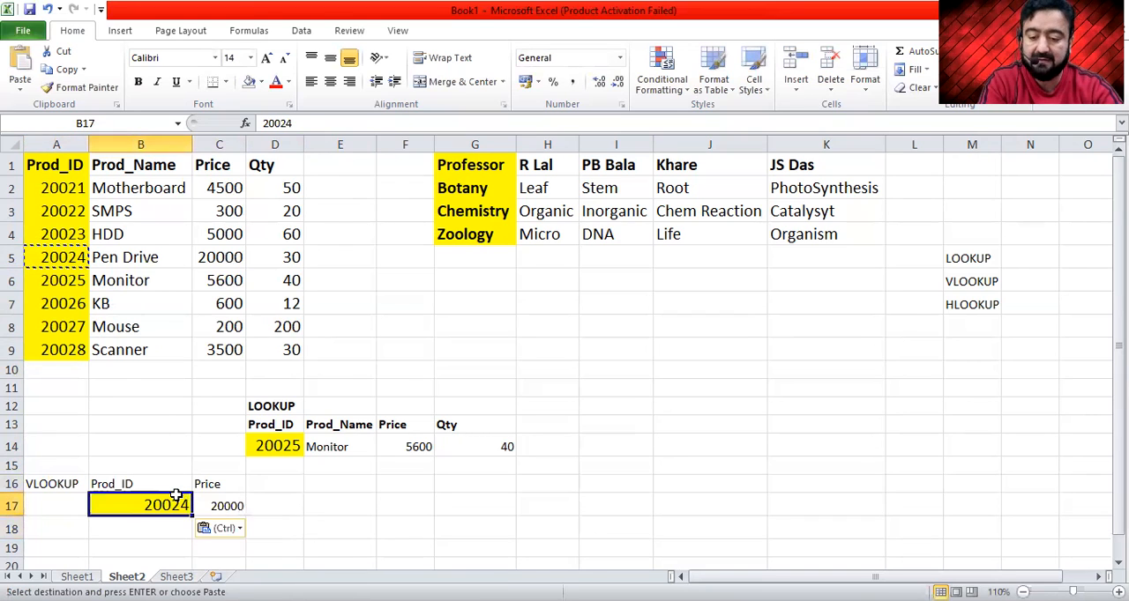
click(230, 260)
click(227, 506)
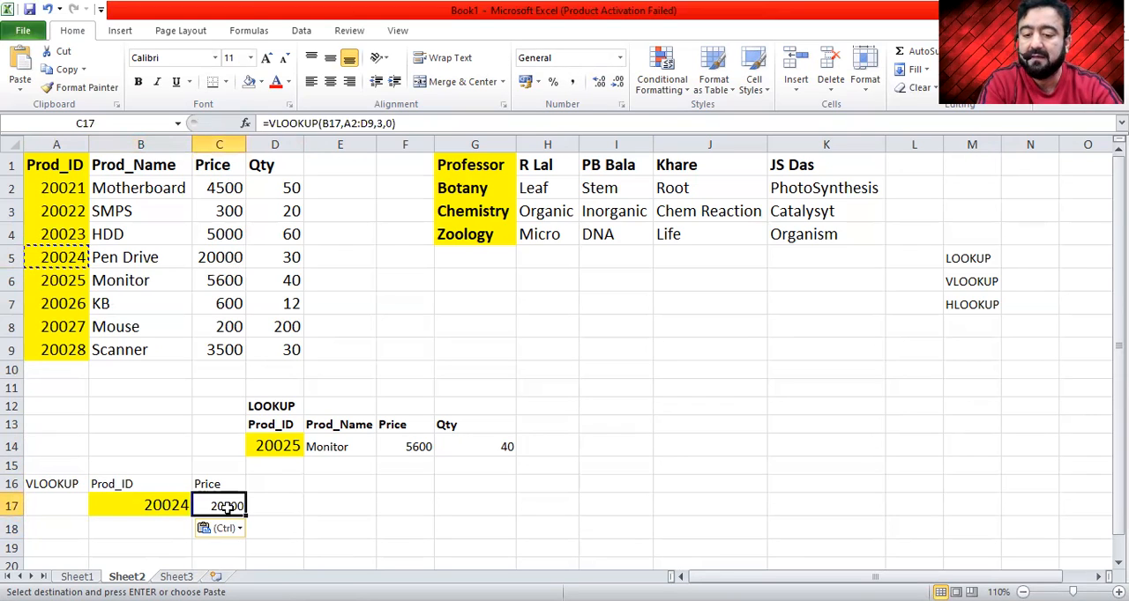
- Change the column index of the VLOOKUP formula in C17 to 2 and compare the result with source cell B5
double_click(227, 506)
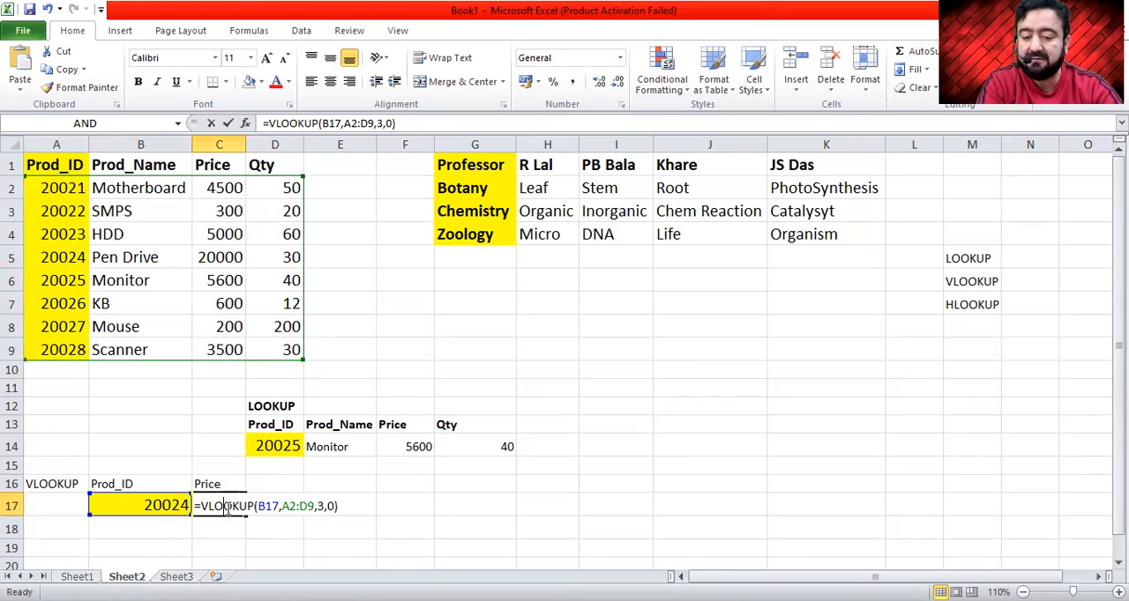
double_click(319, 506)
text(2)
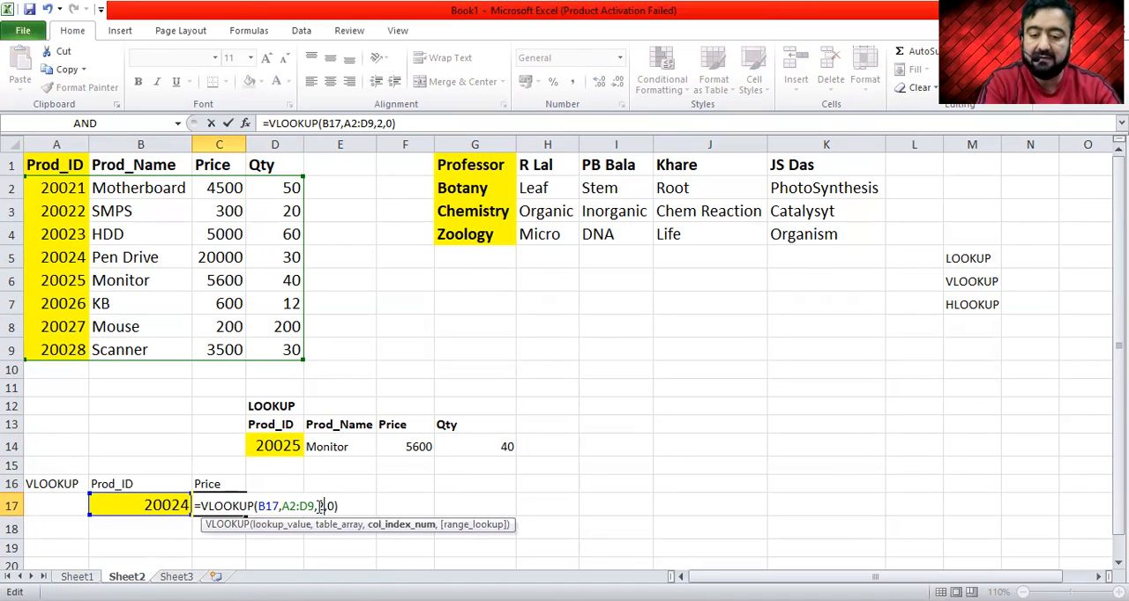
key(Return)
key(Up)
key(Left)
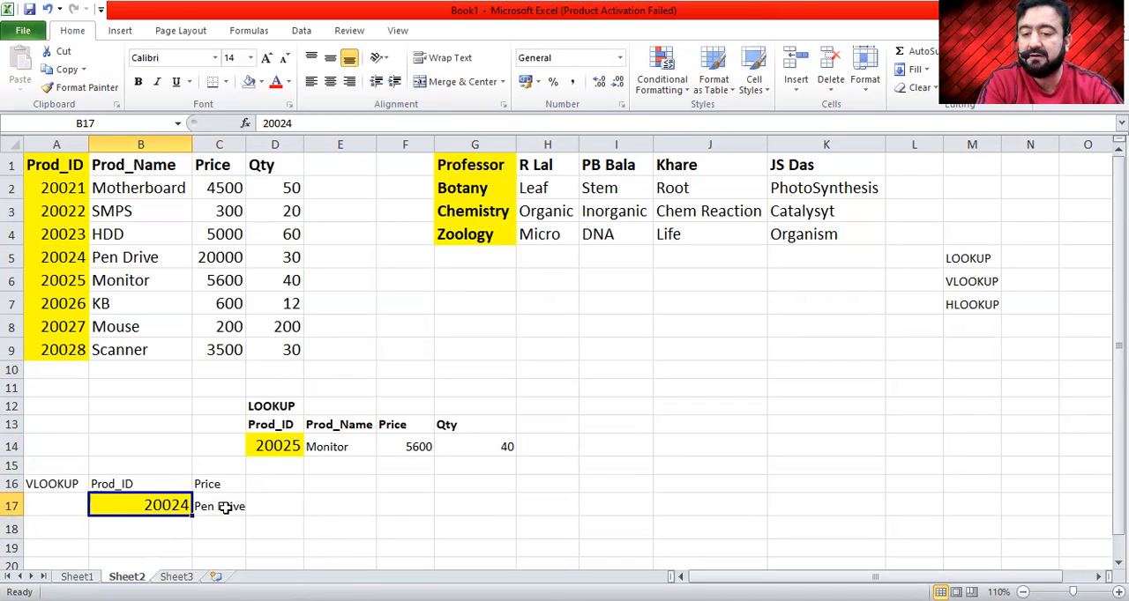
click(166, 257)
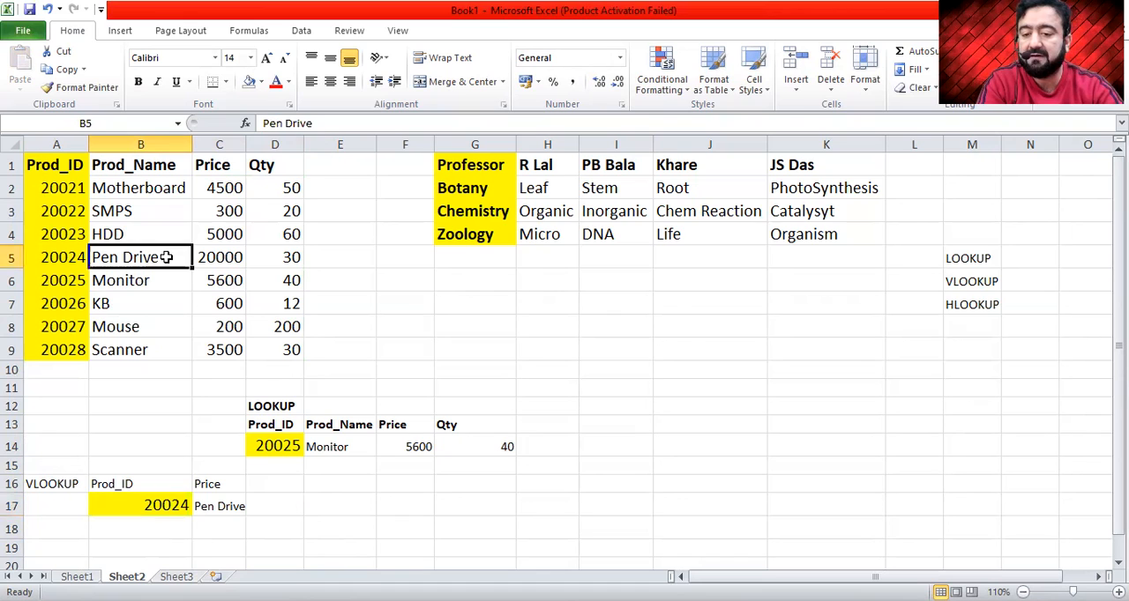
- Copy product ID 20023 from A4 into B17 to test the VLOOKUP formula
click(64, 231)
key(ctrl+c)
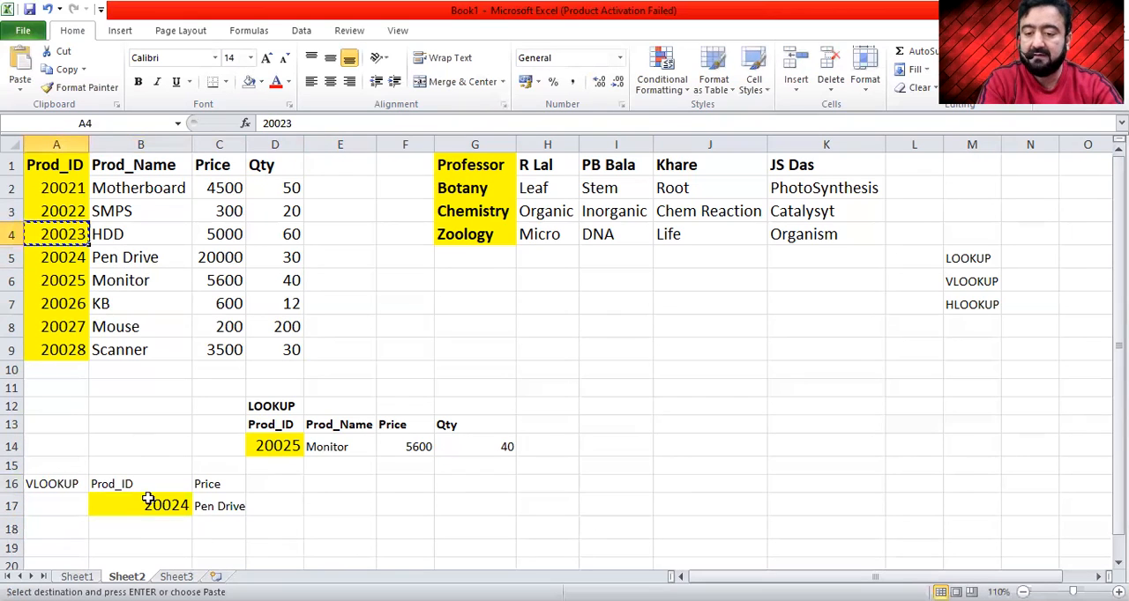
click(162, 500)
key(ctrl+v)
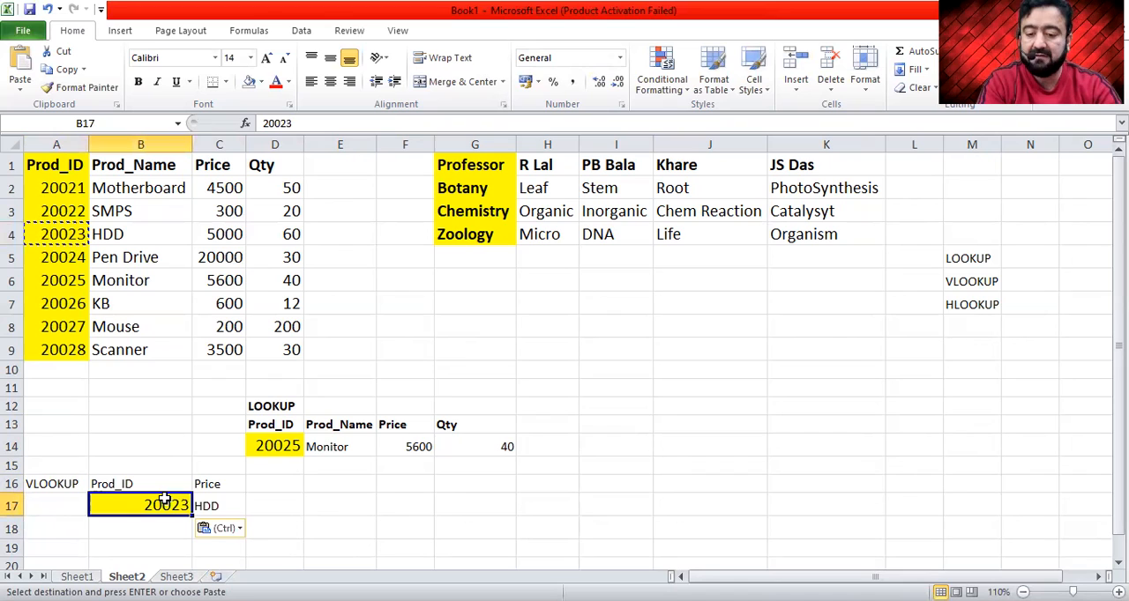
- Change the header in cell C16 above the VLOOKUP result to QTY
key(Right)
key(Up)
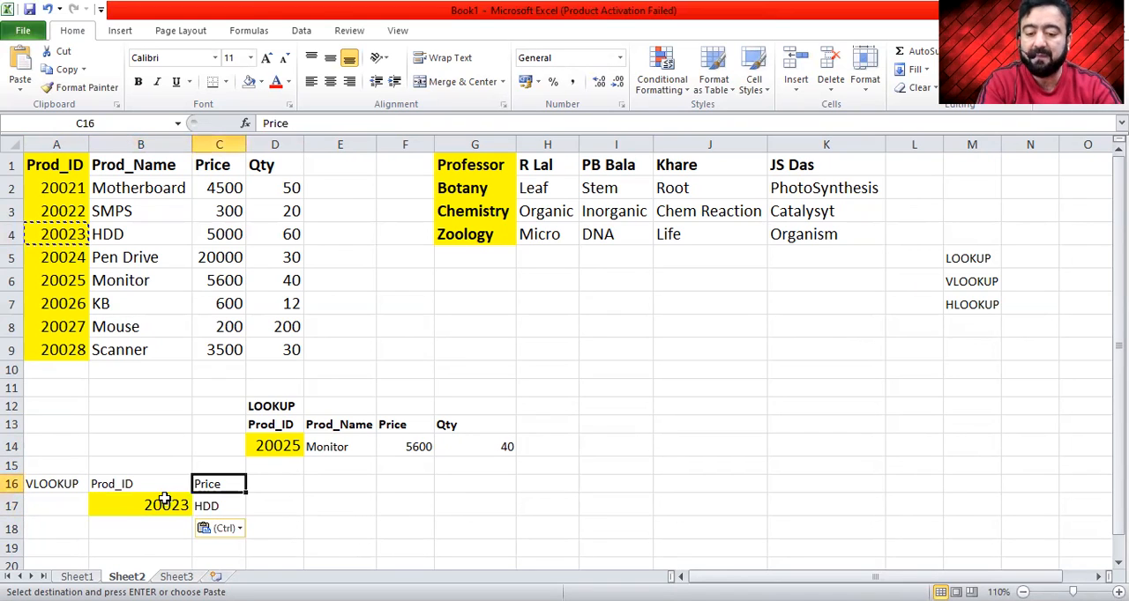
text(QTY)
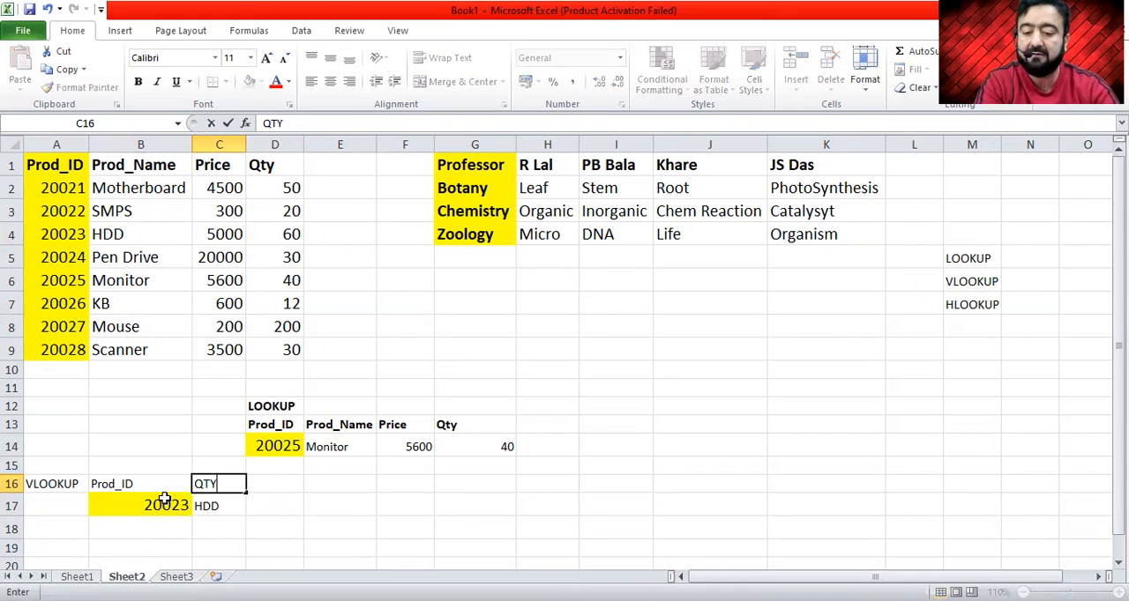
key(Return)
key(Up)
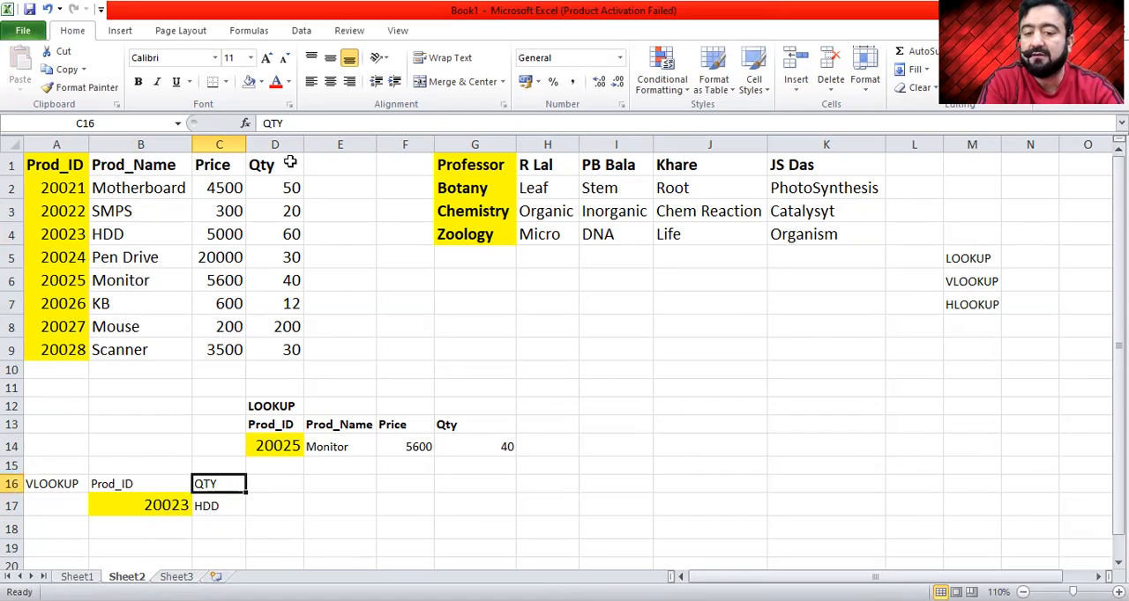
- Change the column index of the VLOOKUP formula in C17 to 4
double_click(221, 505)
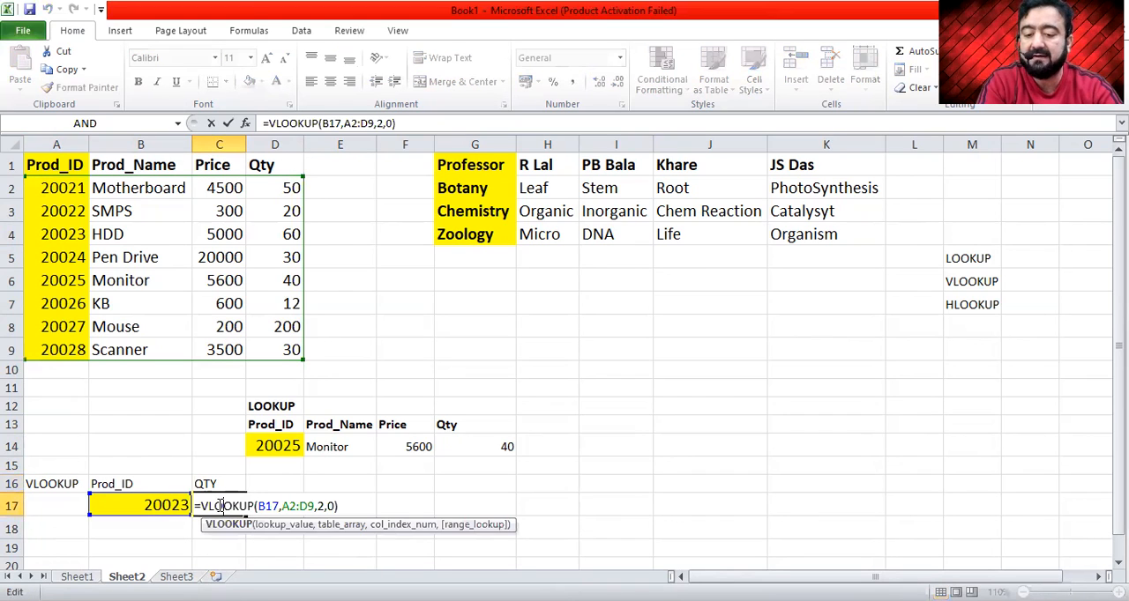
key(Right)
key(Right)
key(Right)
key(Right)
key(Right)
key(Right)
key(Right)
key(Right)
key(Right)
key(Right)
key(Right)
key(Right)
key(Right)
key(Right)
key(Right)
key(BackSpace)
text(4)
click(219, 506)
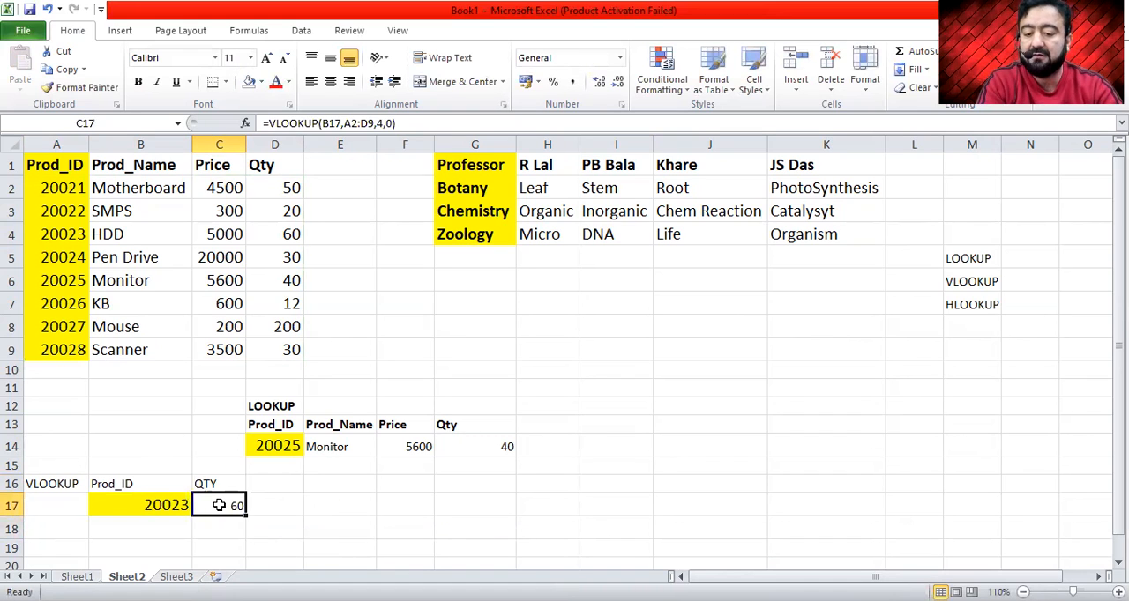
- Enter the nonexistent product ID 555555 in B17 to test the VLOOKUP formula with an unmatched value
click(166, 503)
text(20061)
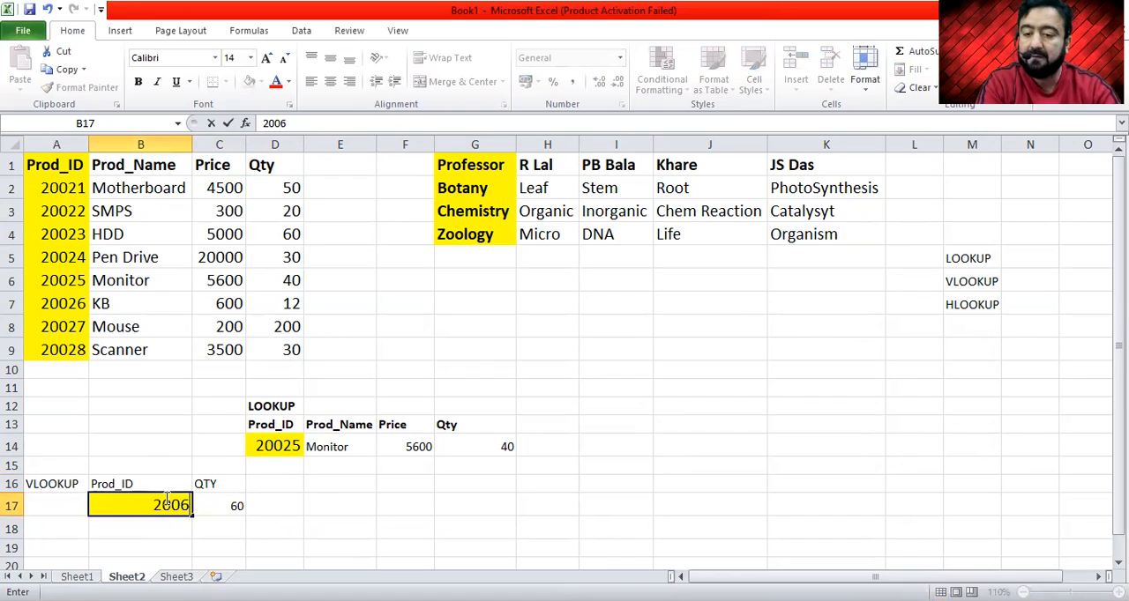
key(BackSpace)
key(BackSpace)
key(BackSpace)
key(BackSpace)
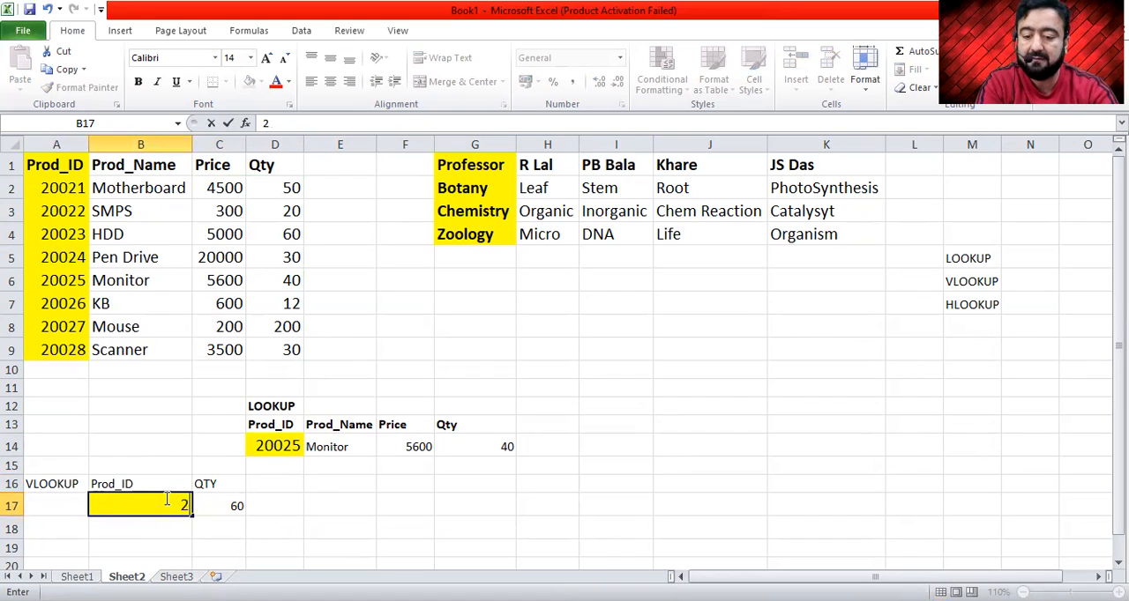
text(555555)
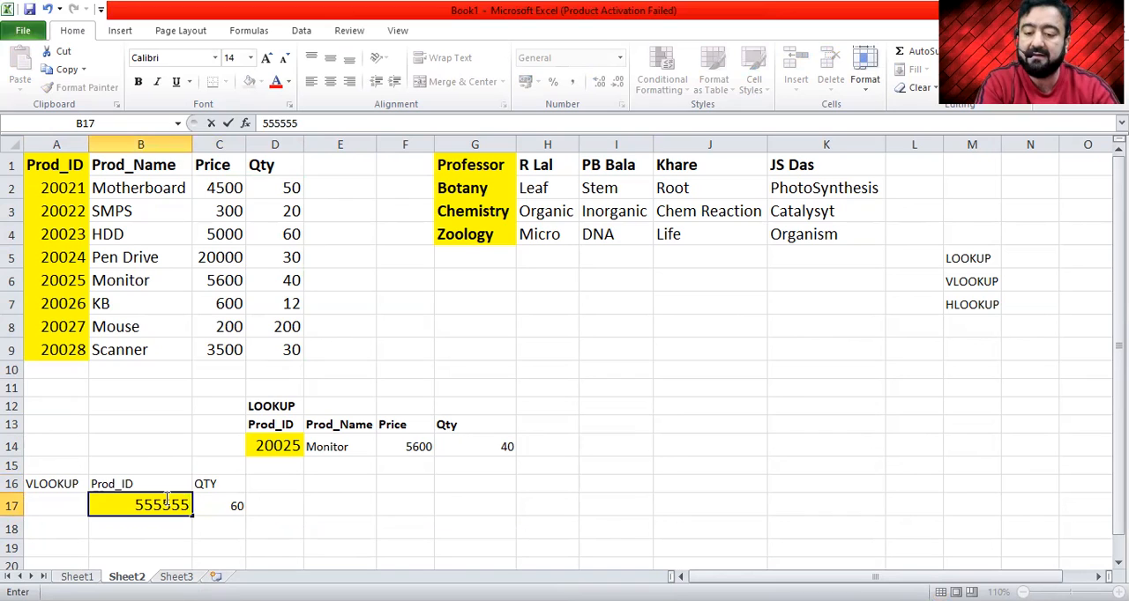
key(ctrl+Return)
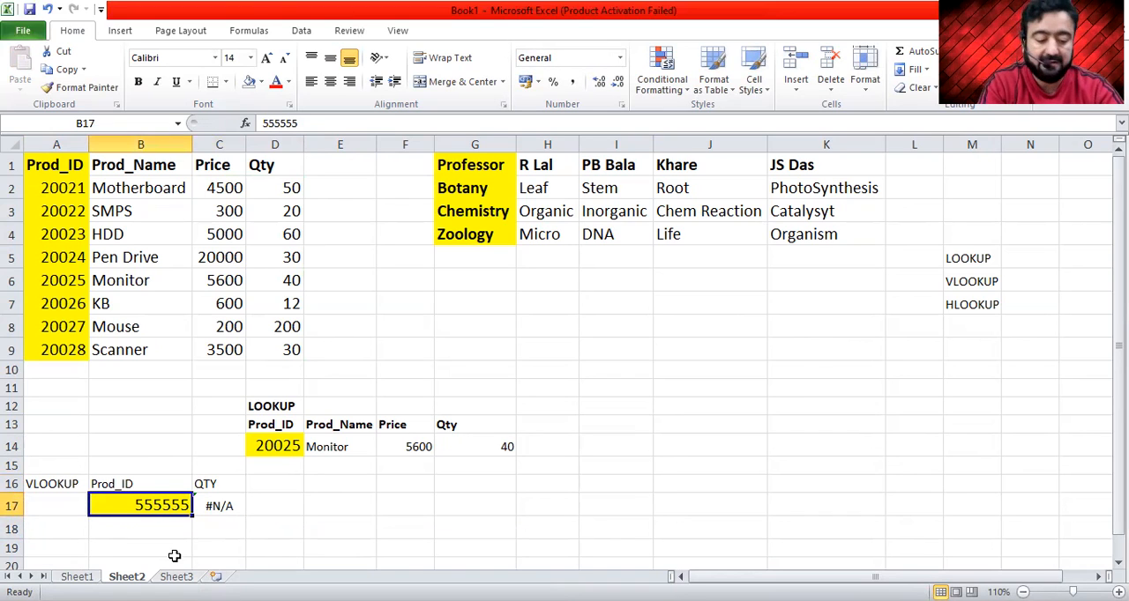
- Enter product ID 20026 in B17 and check the VLOOKUP result in C17
text(200)
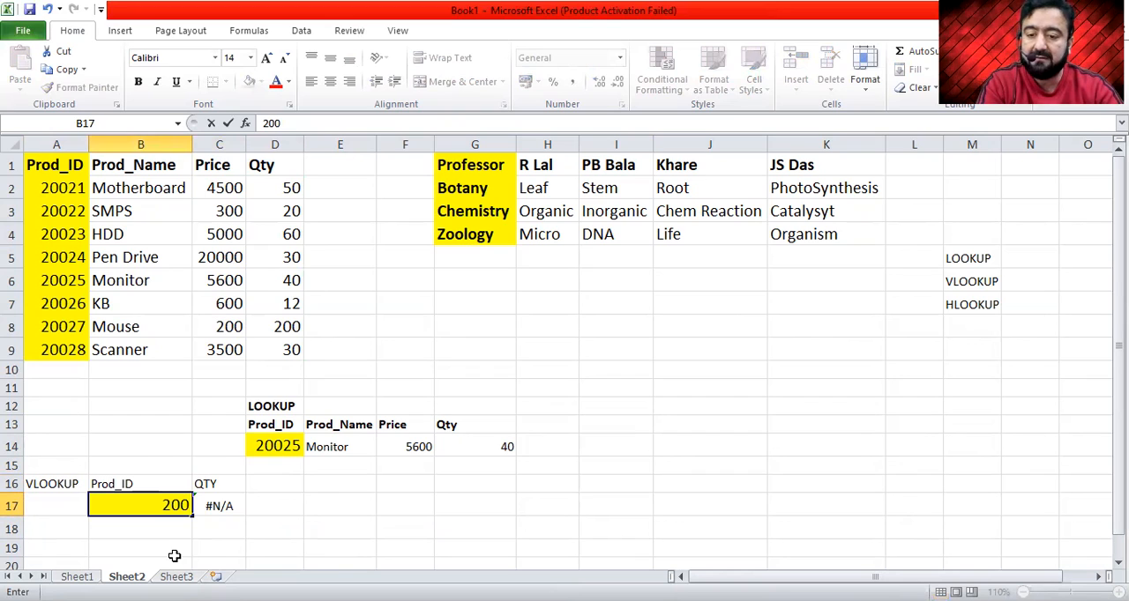
text(26)
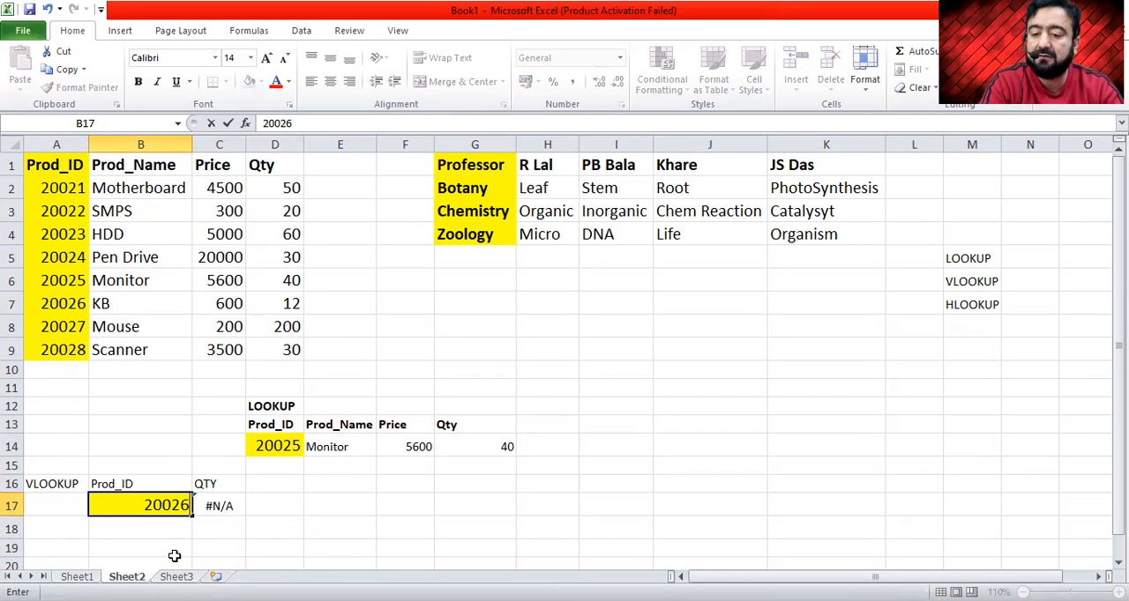
key(Return)
key(Up)
key(Right)
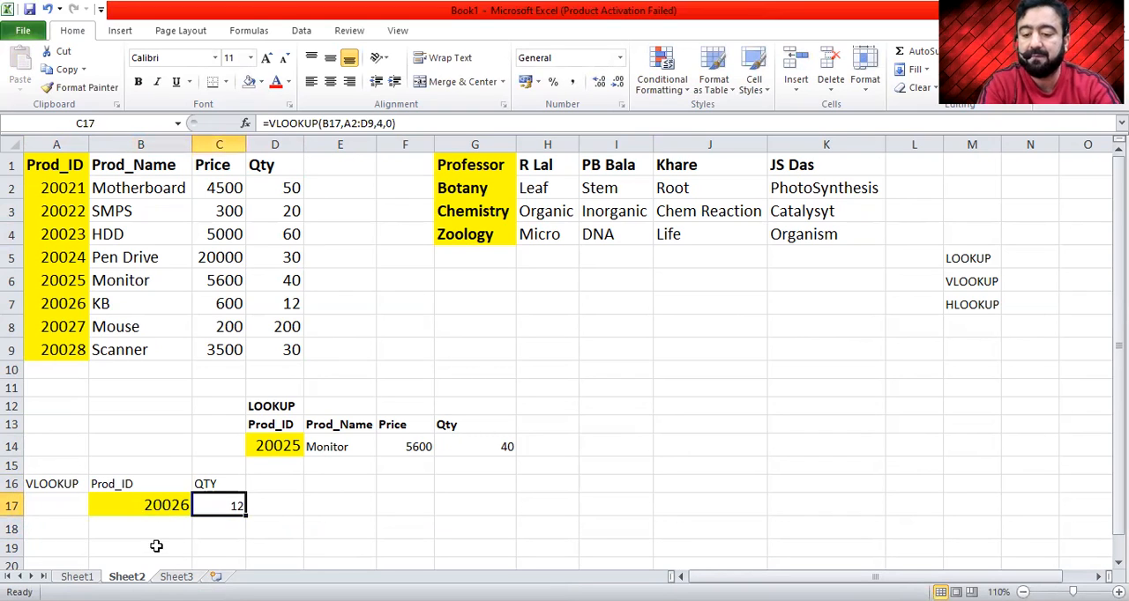
- Make the Prod_ID and QTY headers in B16:C16 bold
click(154, 484)
key(shift+Right)
key(ctrl+b)
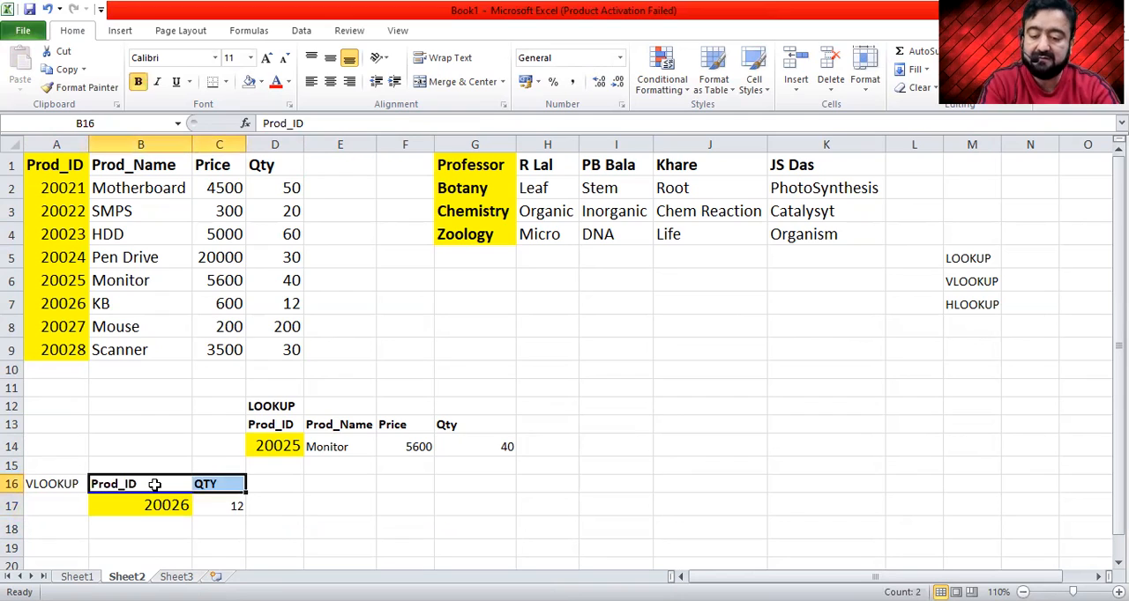
key(Down)
key(Right)
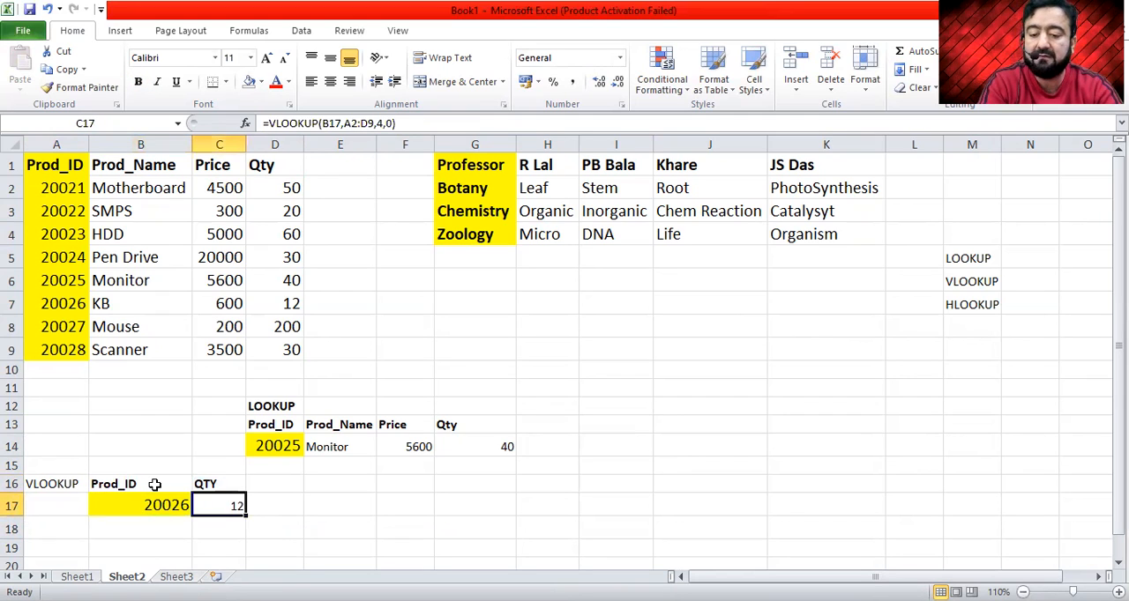
- Make the VLOOKUP label in cell A16 bold
click(46, 486)
key(Right)
key(Up)
key(Up)
key(Up)
key(Right)
key(Right)
key(Up)
key(Left)
key(Left)
key(Left)
key(Down)
key(Down)
key(Down)
key(Down)
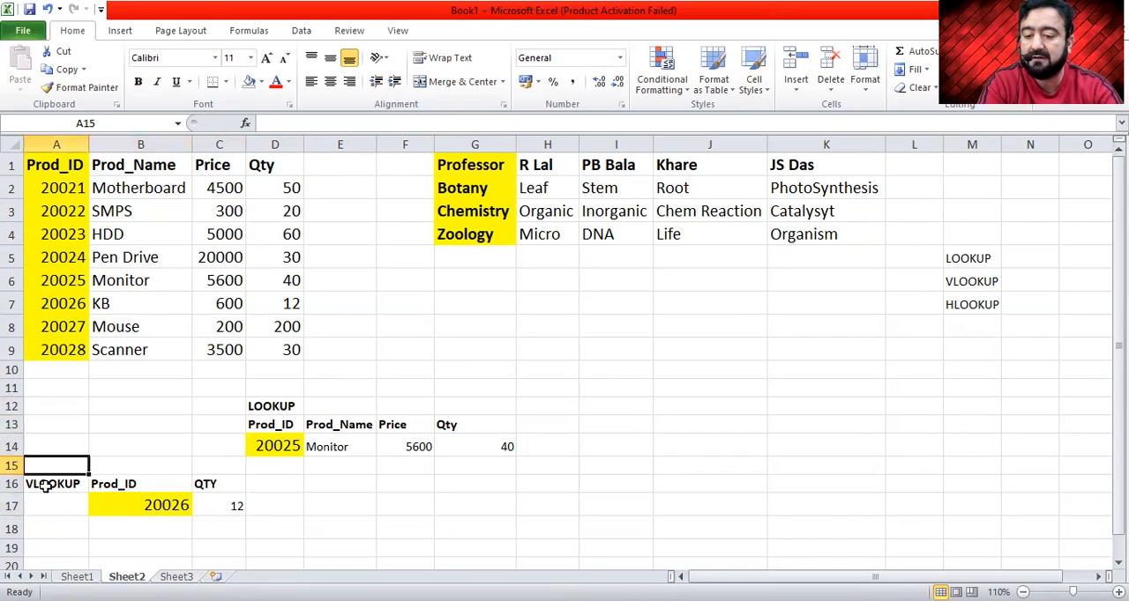
- Examine the professor table in G1:K4, going over its subject column and the professor names in row 1
click(526, 331)
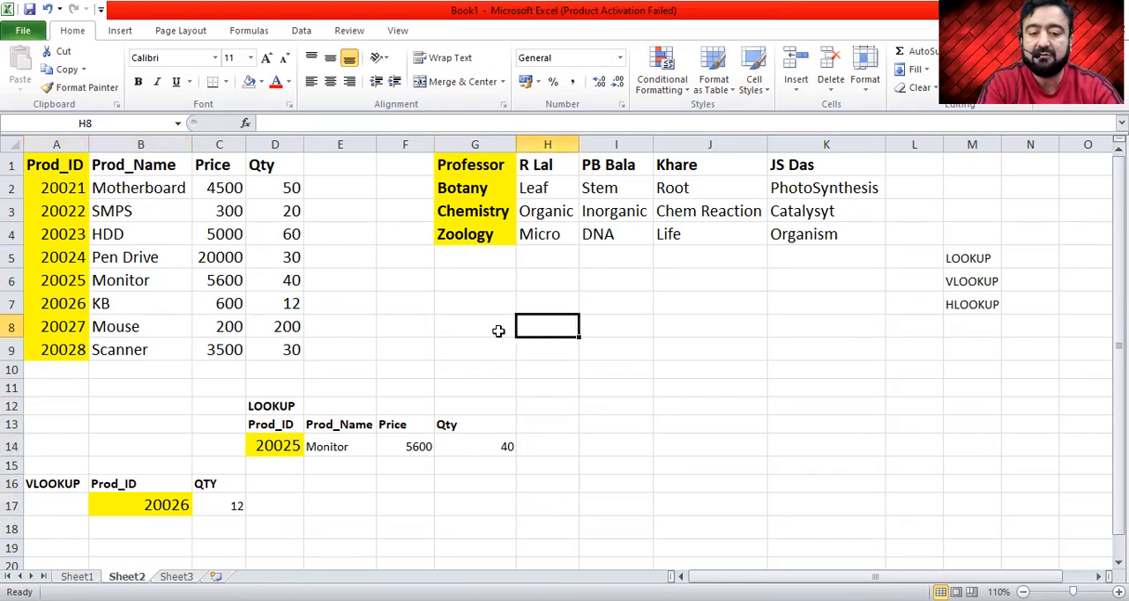
click(471, 161)
key(shift+Right)
key(shift+Right)
key(shift+Right)
key(shift+Right)
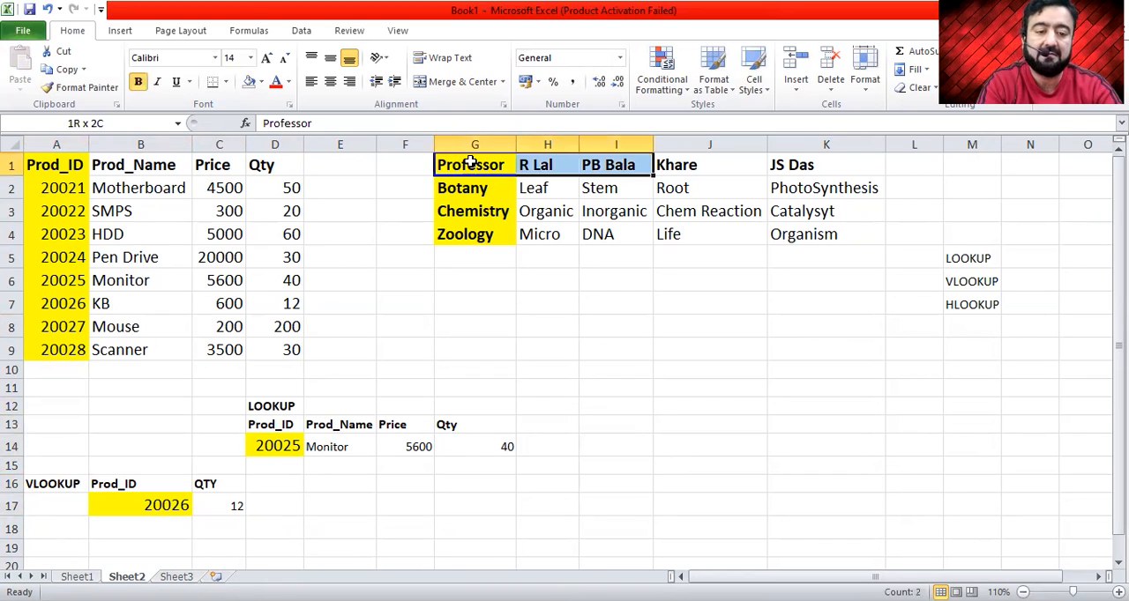
key(shift+Down)
key(shift+Down)
key(shift+Down)
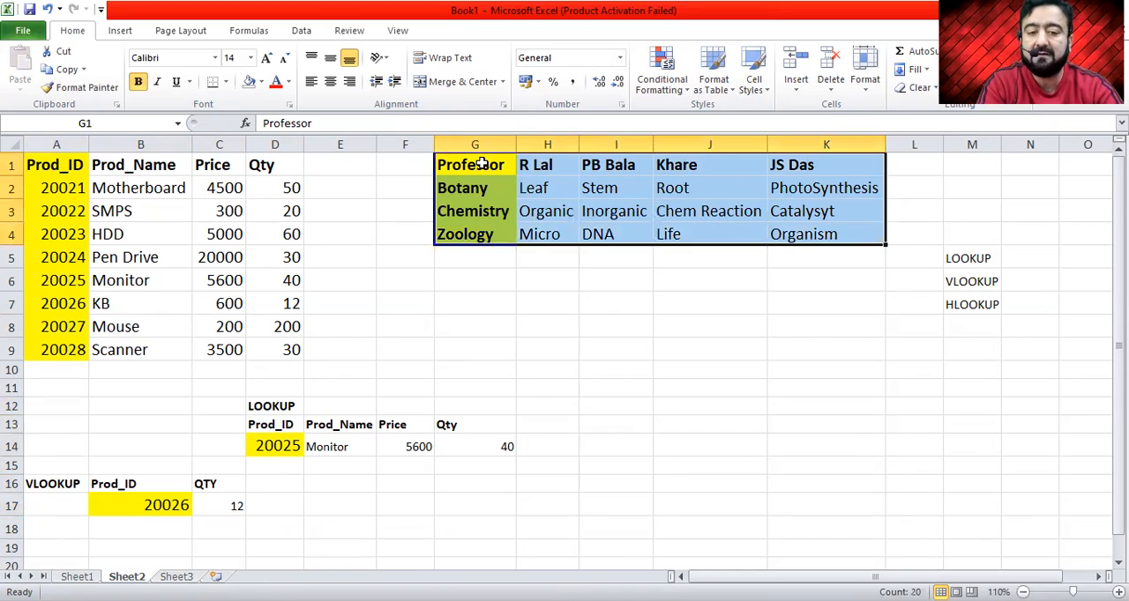
click(471, 164)
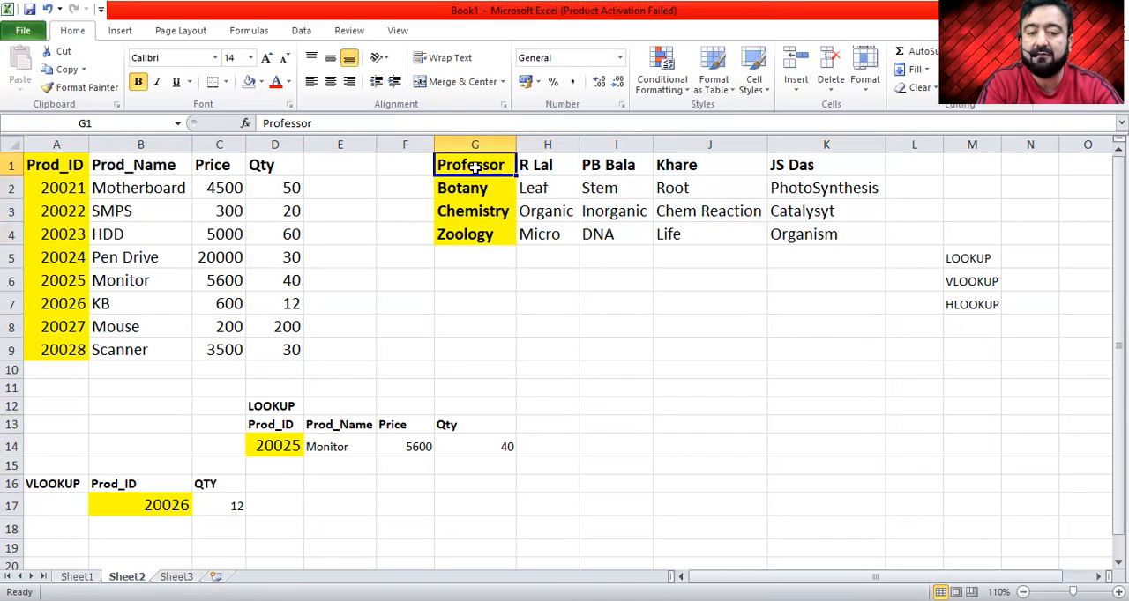
click(468, 188)
key(Down)
key(Down)
key(Up)
key(Up)
key(Up)
key(Right)
key(Right)
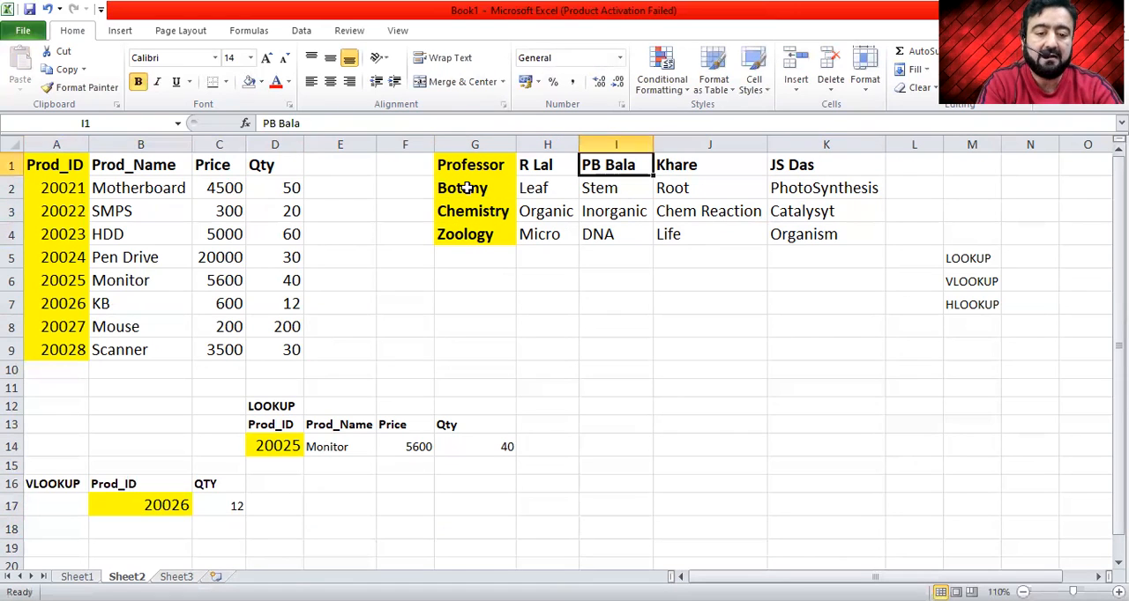
key(Right)
key(Right)
- Enter the label HLOOKUP in cell G6 below the professor table
key(Down)
key(Down)
key(Down)
key(Down)
key(Down)
key(Left)
key(Left)
key(Left)
key(Left)
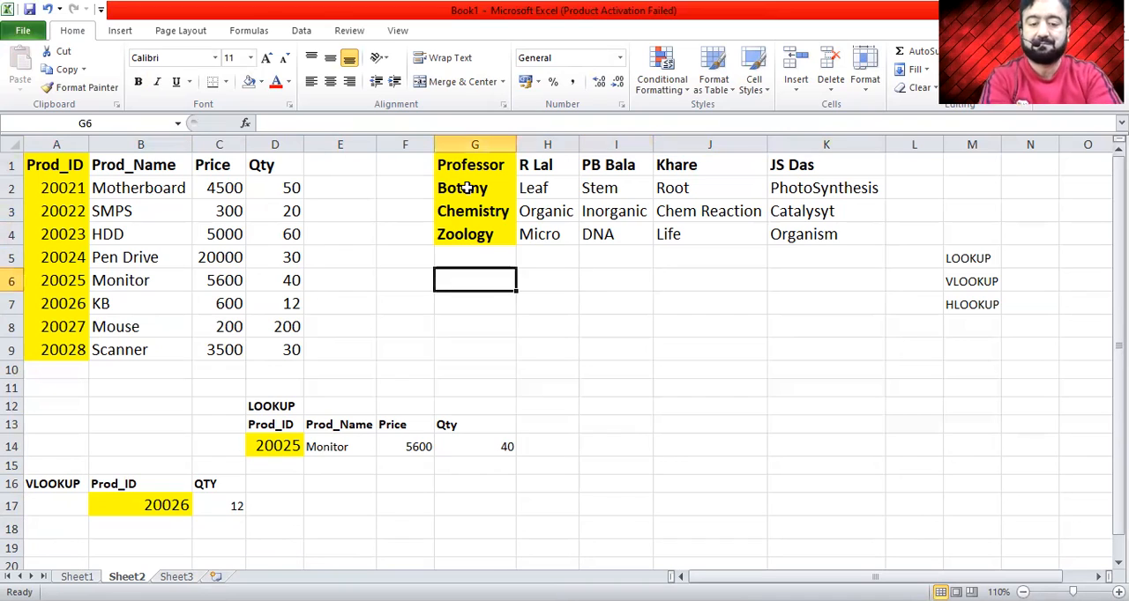
text(HLOOKUP\)
key(Return)
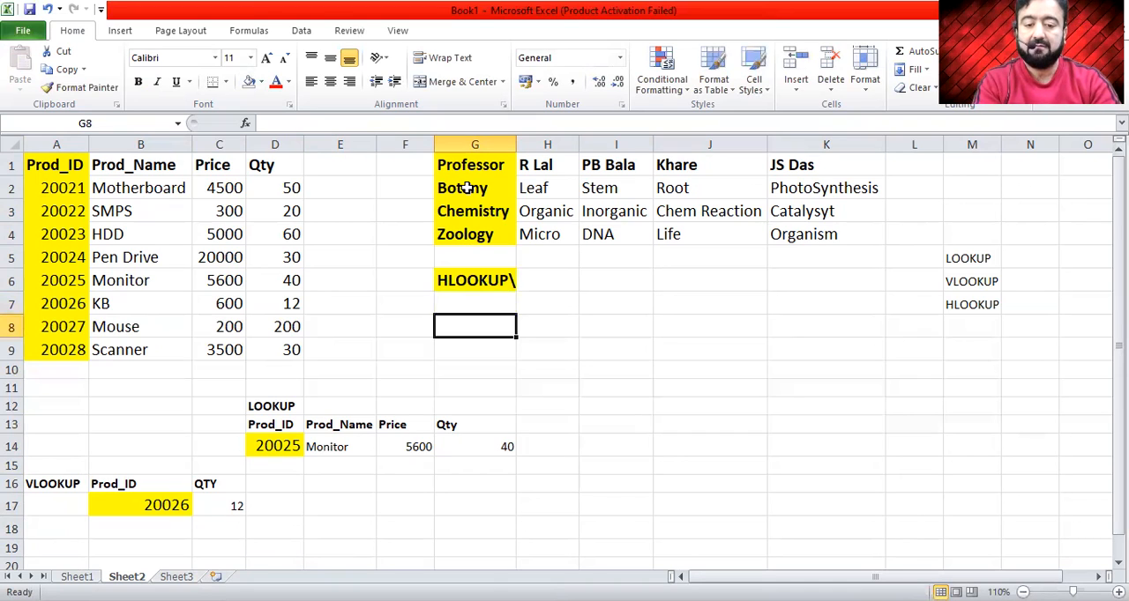
key(Up)
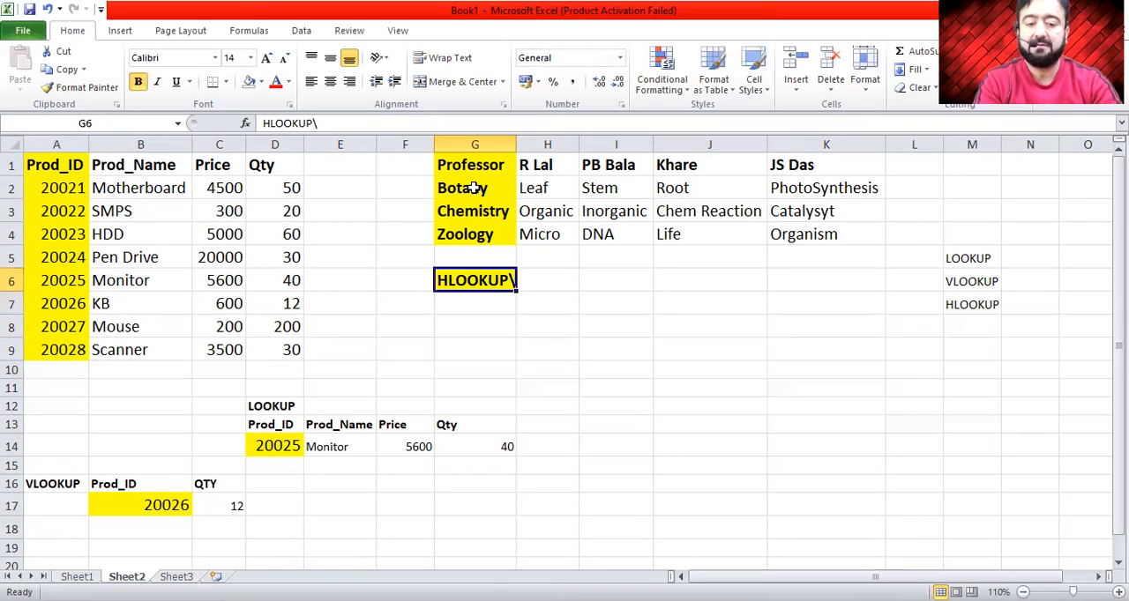
double_click(490, 279)
key(BackSpace)
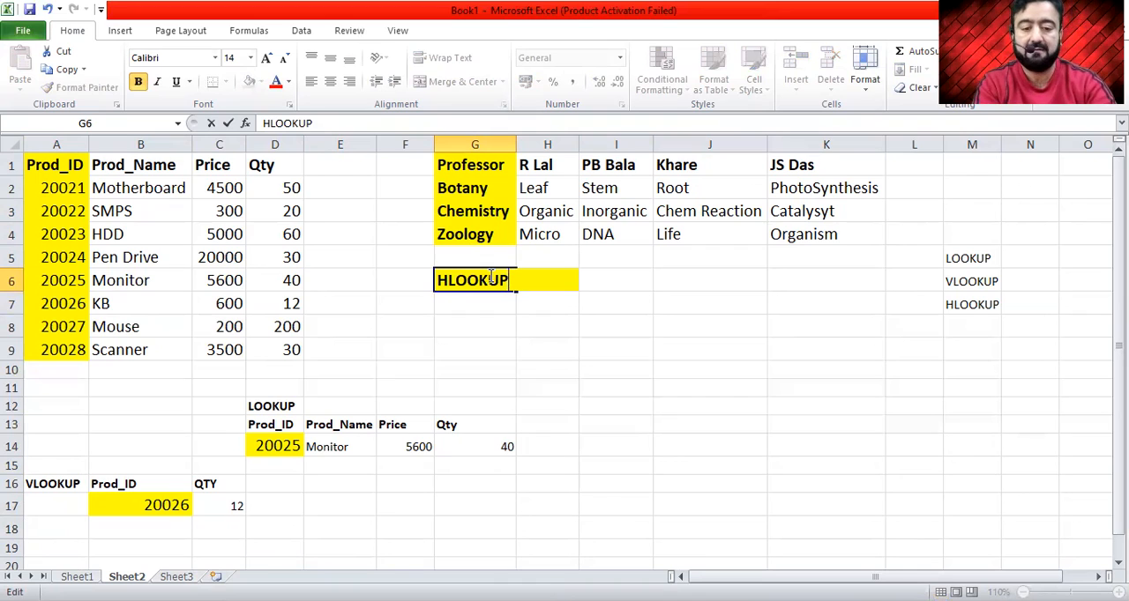
key(Return)
- Enter the heading Professor in G8 and the professor's name from H1 in G9 as the lookup value
key(Down)
key(Down)
key(Up)
key(Up)
key(Down)
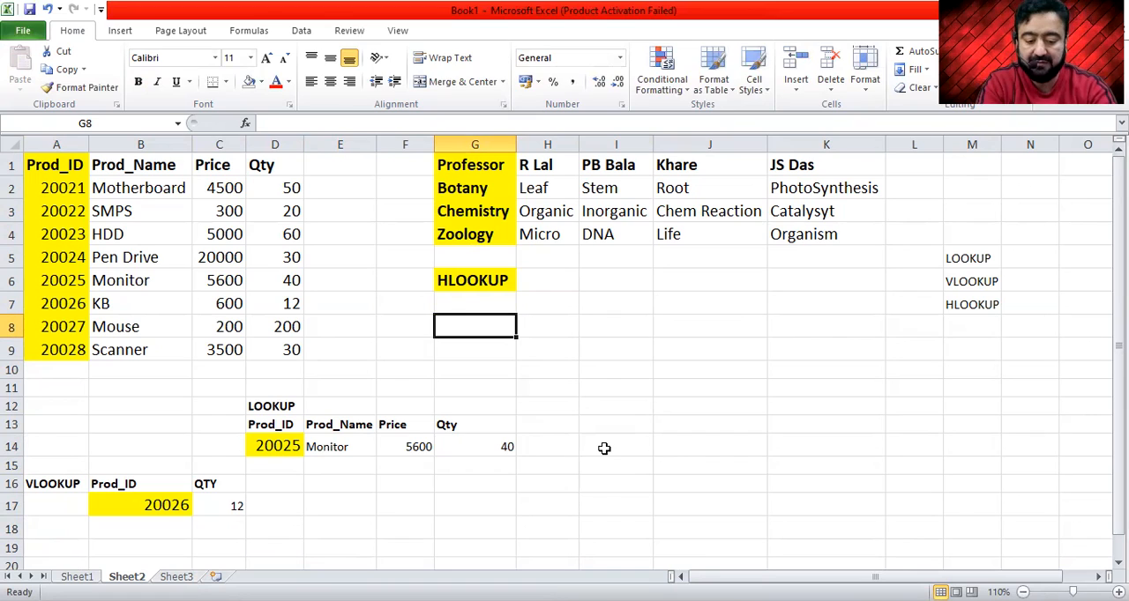
text(Professor)
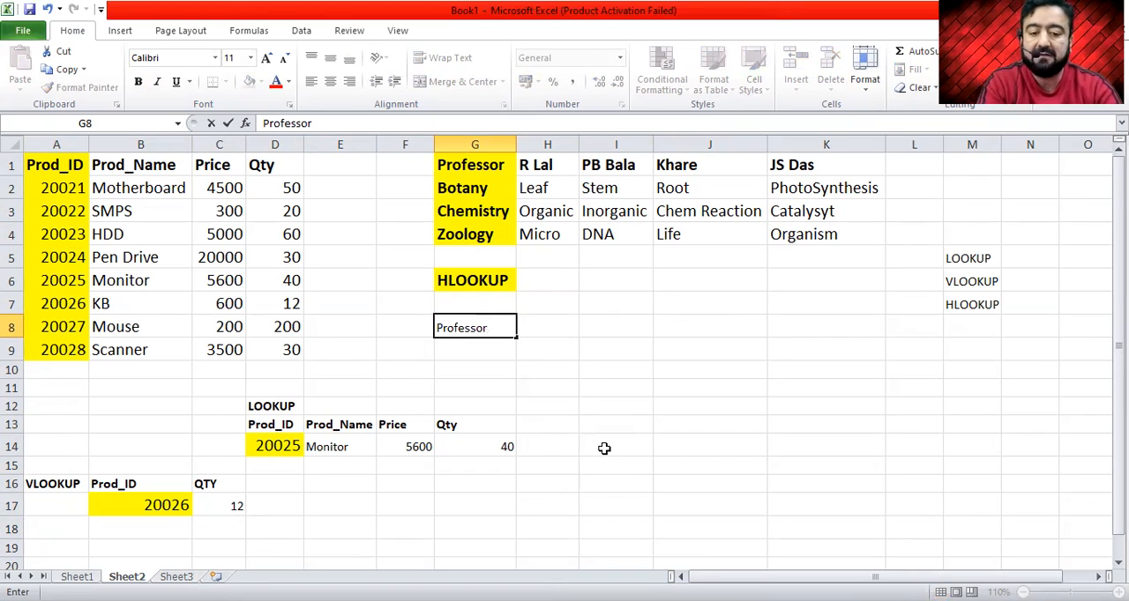
key(Return)
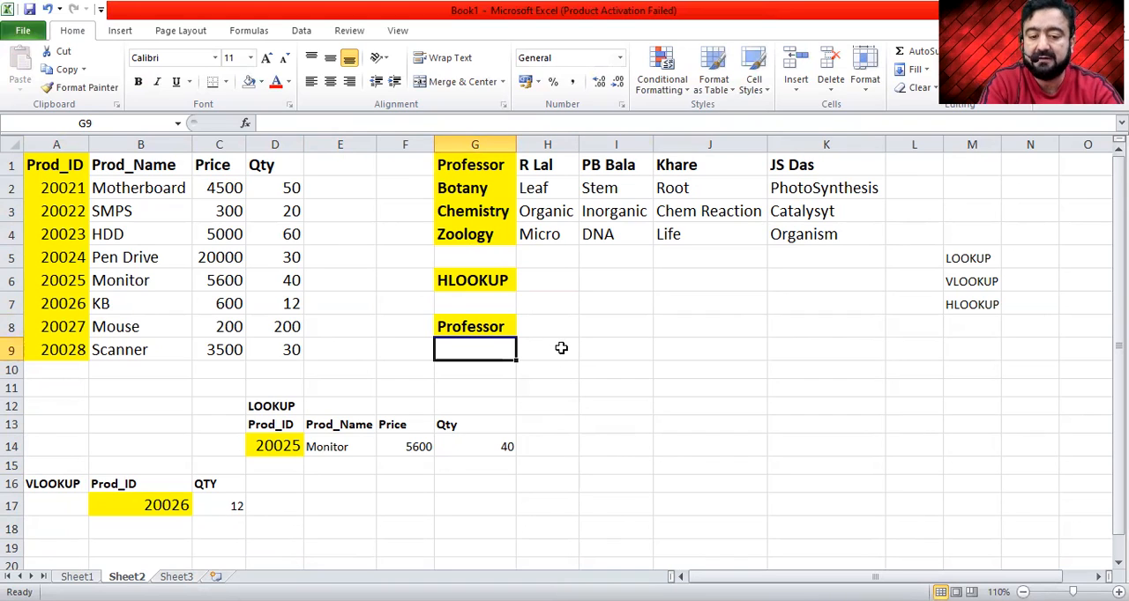
text(R Lal)
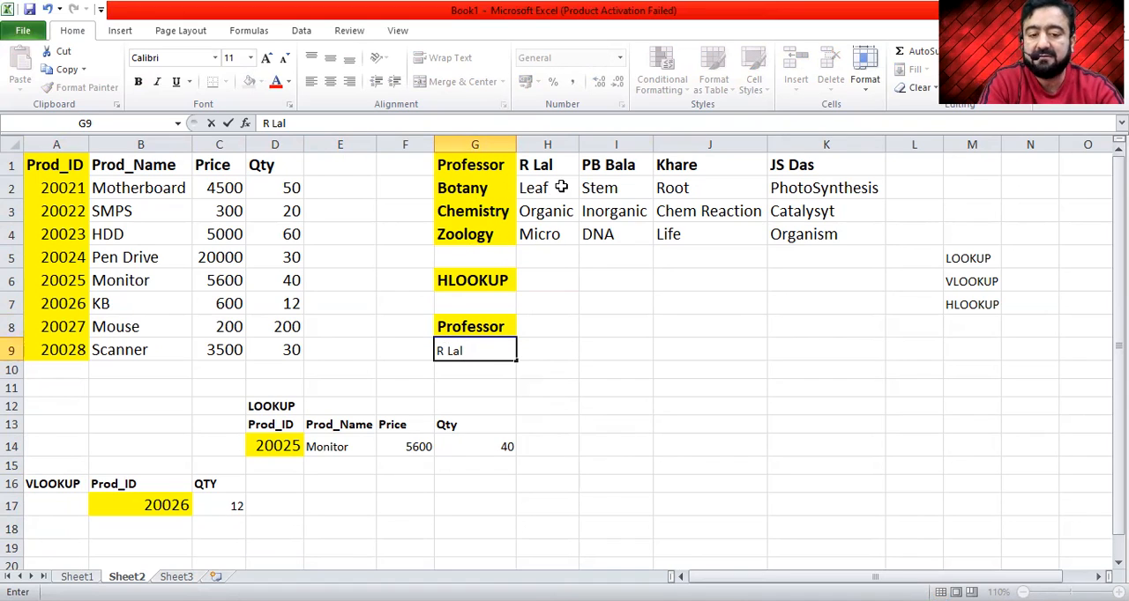
click(548, 351)
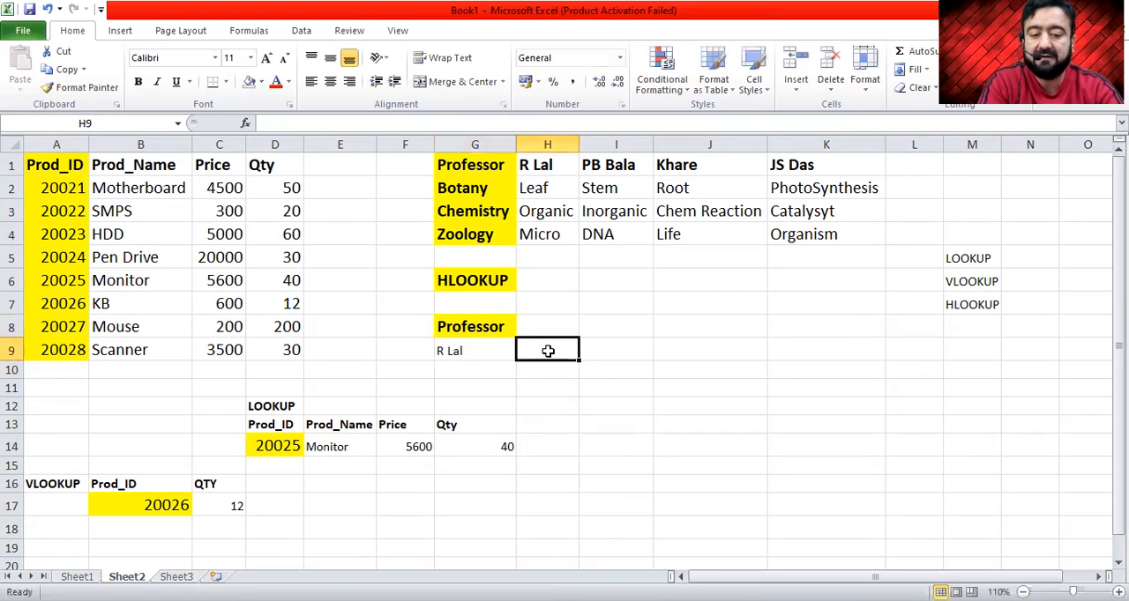
- Enter the formula =HLOOKUP(G9,H1:K4,3,0) in cell H9 to look up the professor's topic
key(Left)
key(Right)
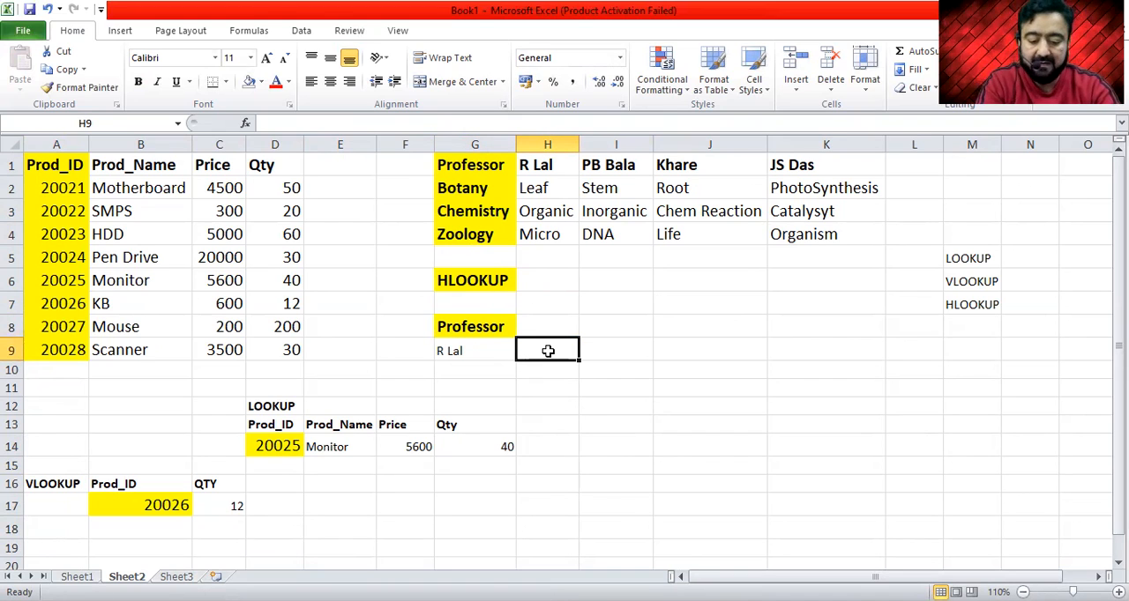
text(=)
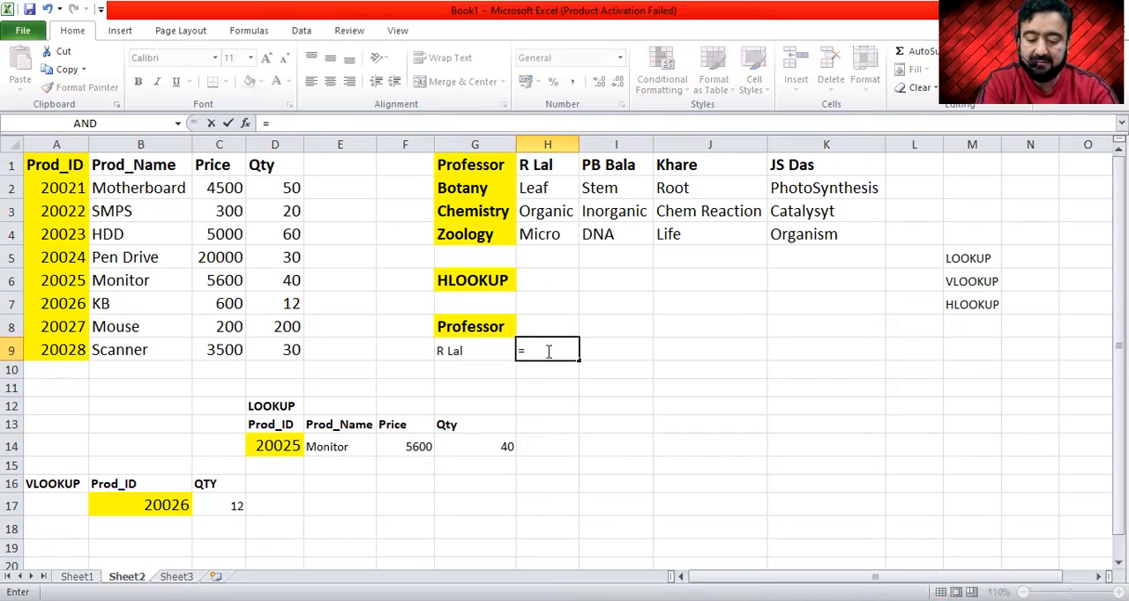
text(hloo)
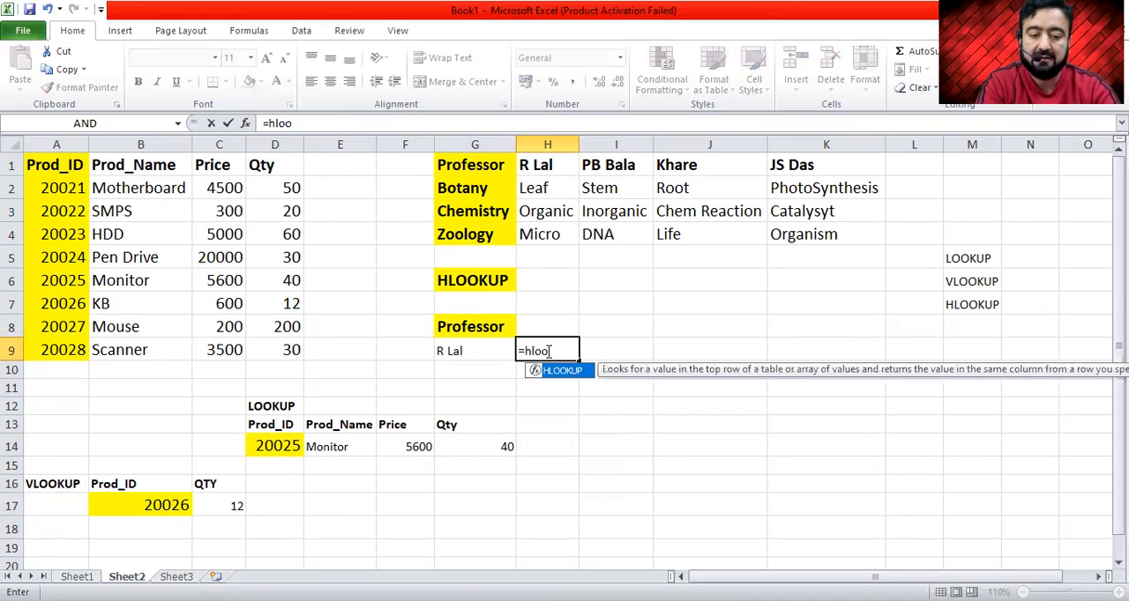
key(Tab)
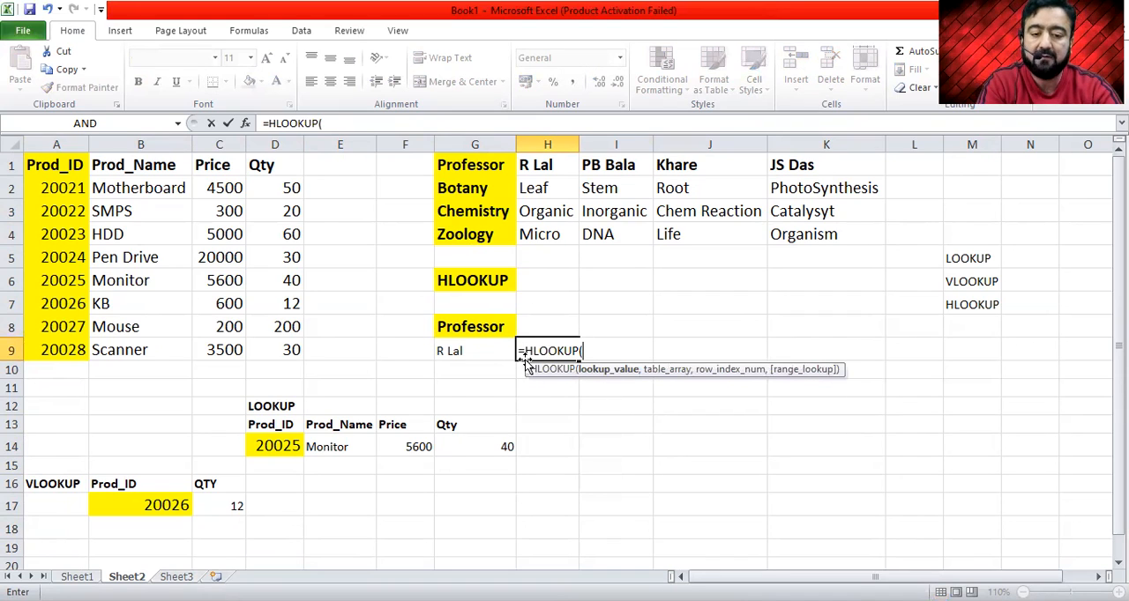
click(483, 346)
text(,)
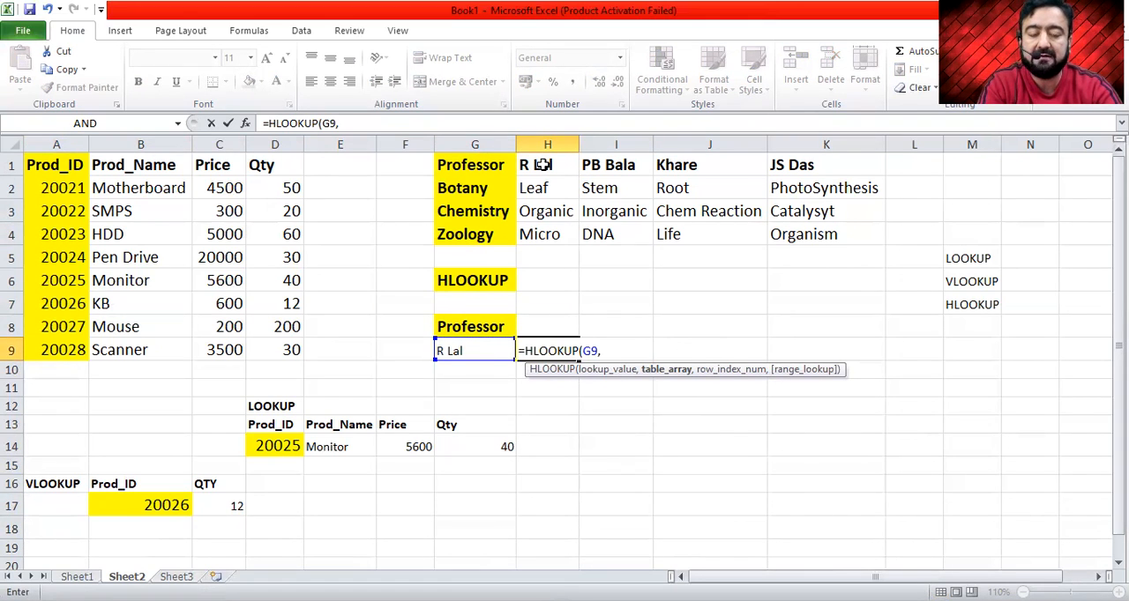
drag(543, 165, 826, 226)
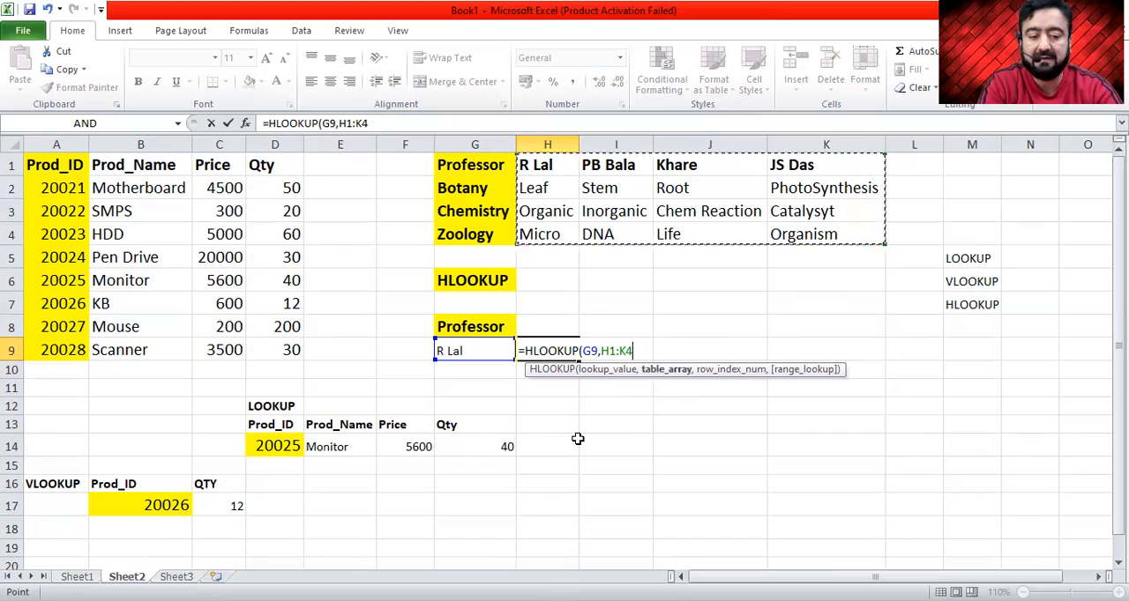
text(,)
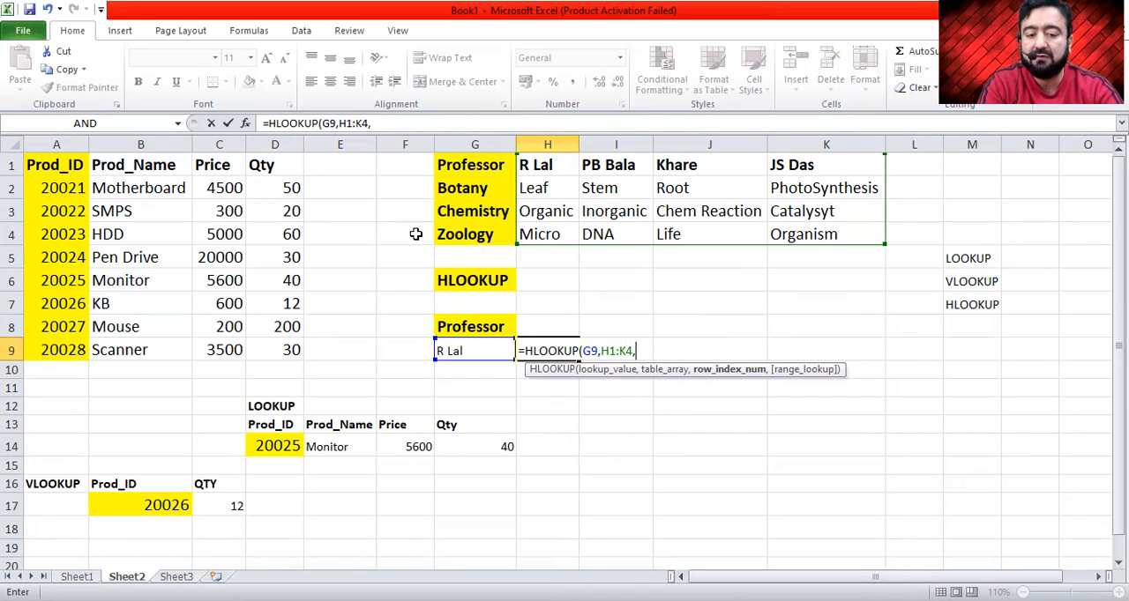
text(3)
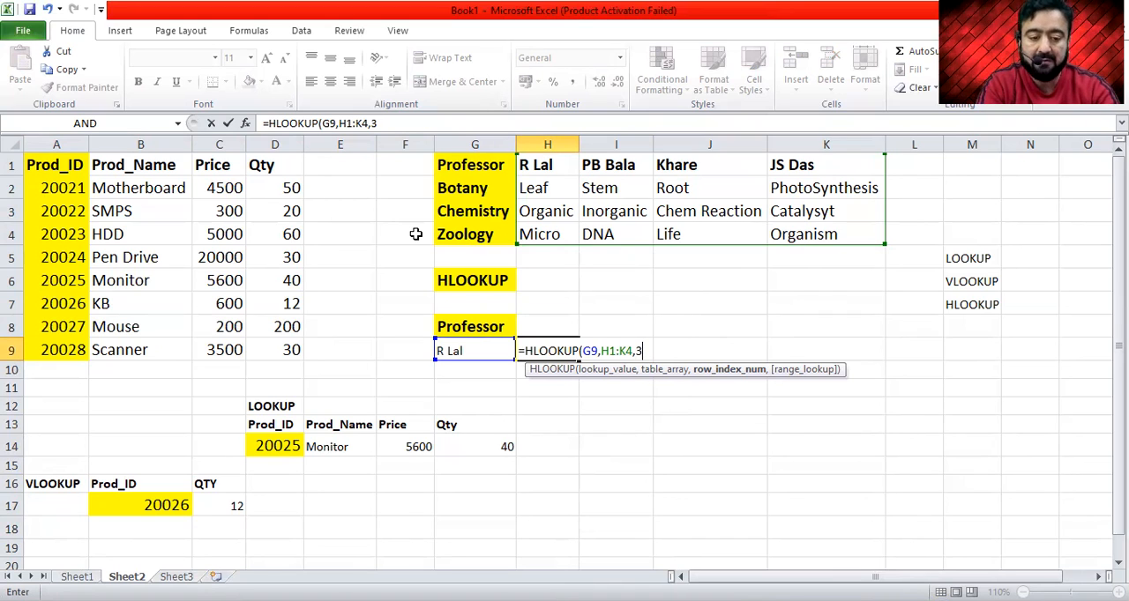
text(,0)
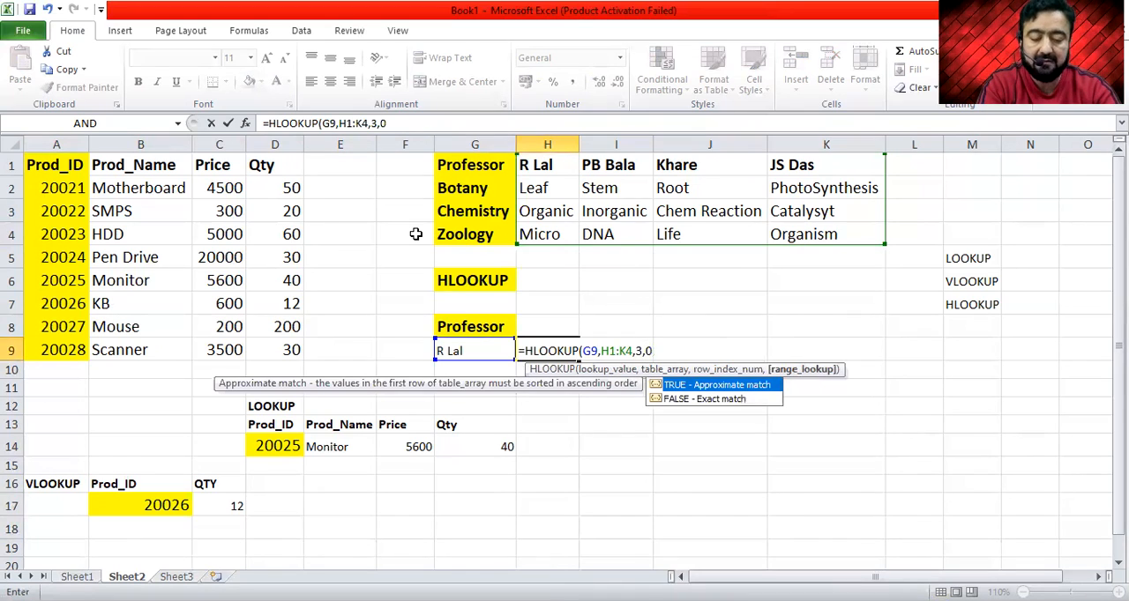
key(Return)
- Check the HLOOKUP result against the professor table, following column H down to row 3 and the subject labels down to Chemistry
key(Up)
key(Left)
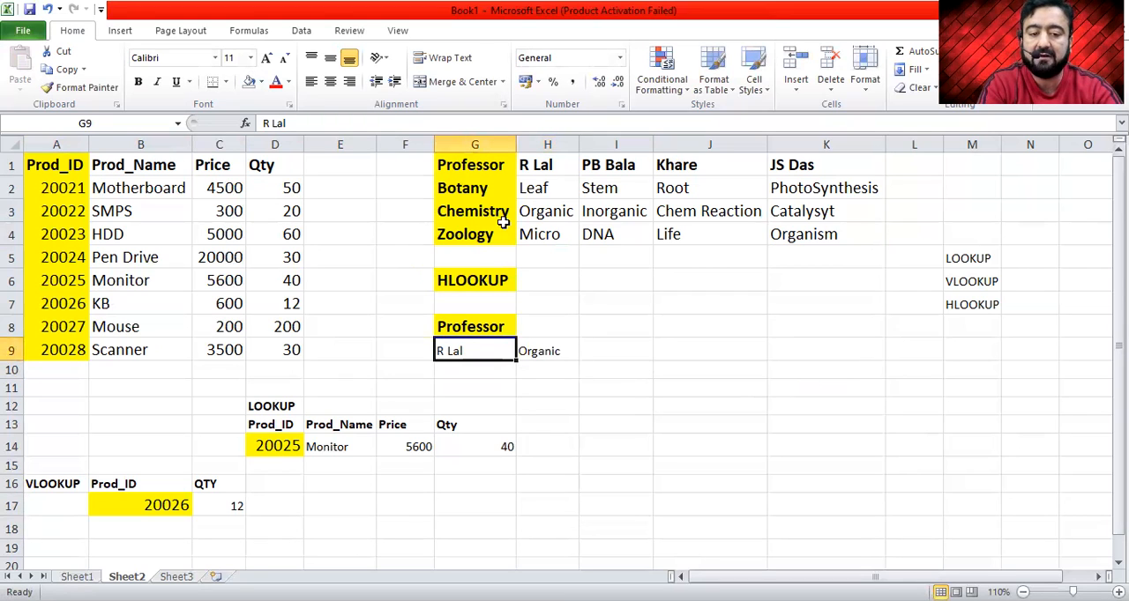
click(549, 166)
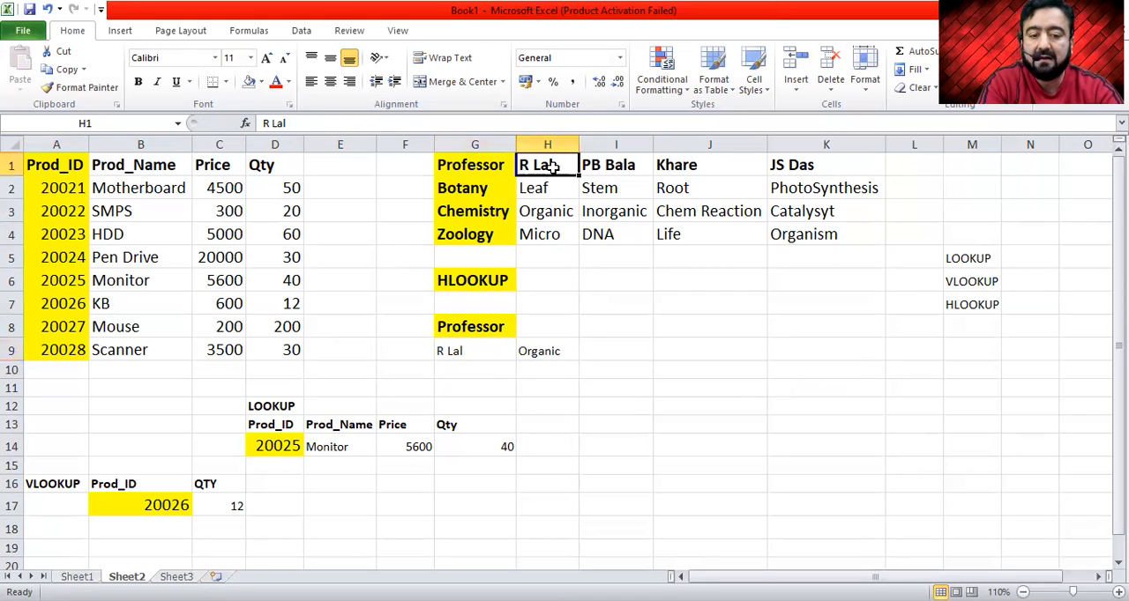
key(Down)
key(Down)
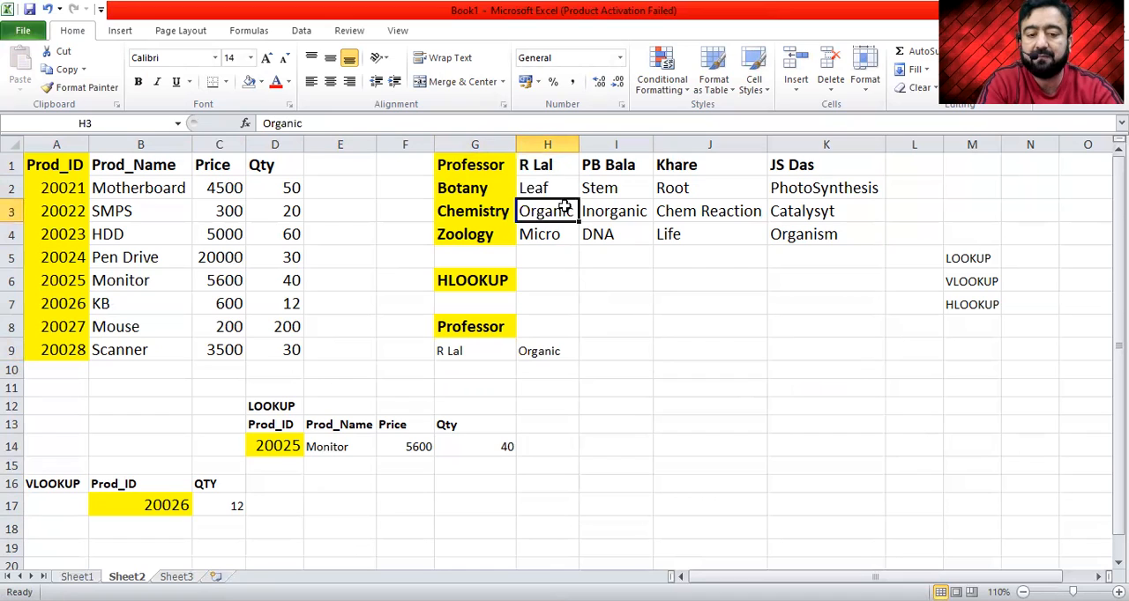
click(483, 165)
key(Down)
key(Down)
- Number the professor table's rows 1 to 4 in cells F1:F4
click(411, 165)
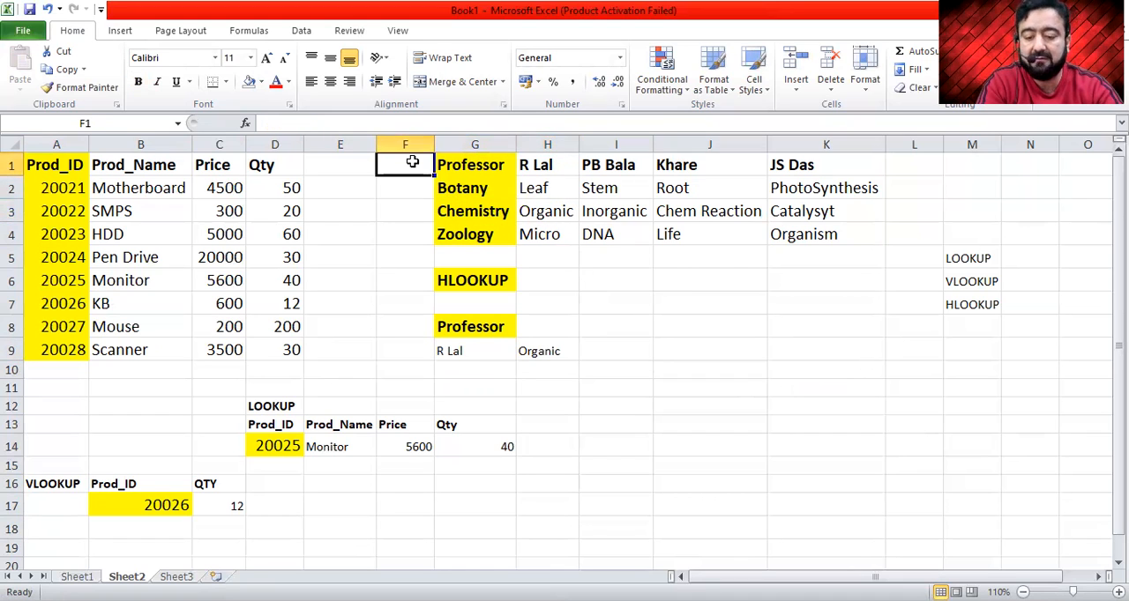
text(1)
key(Return)
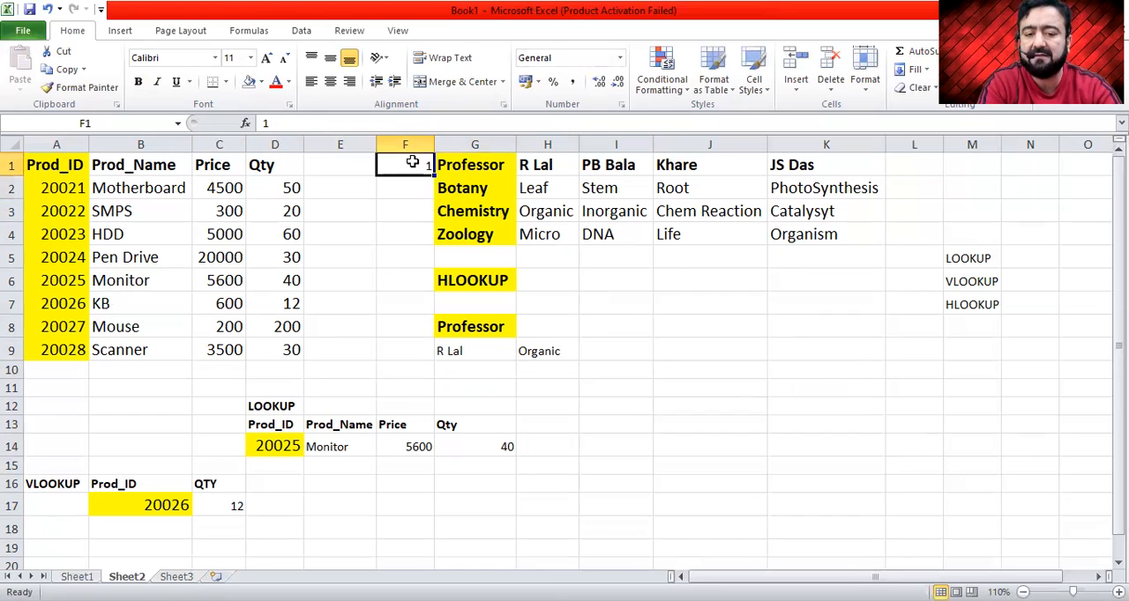
text(2)
key(Return)
text(3)
key(Return)
text(4)
key(Return)
- Center the row numbers in F1:F4
key(Up)
key(Up)
key(Up)
key(Up)
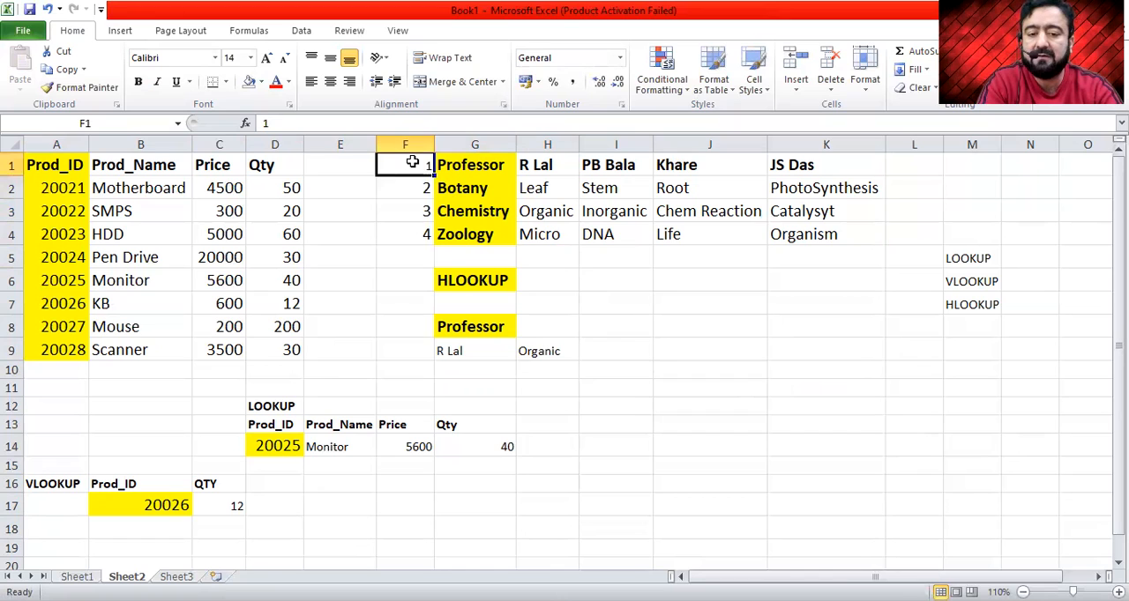
key(shift+Down)
key(shift+Down)
key(shift+Down)
click(330, 81)
click(563, 288)
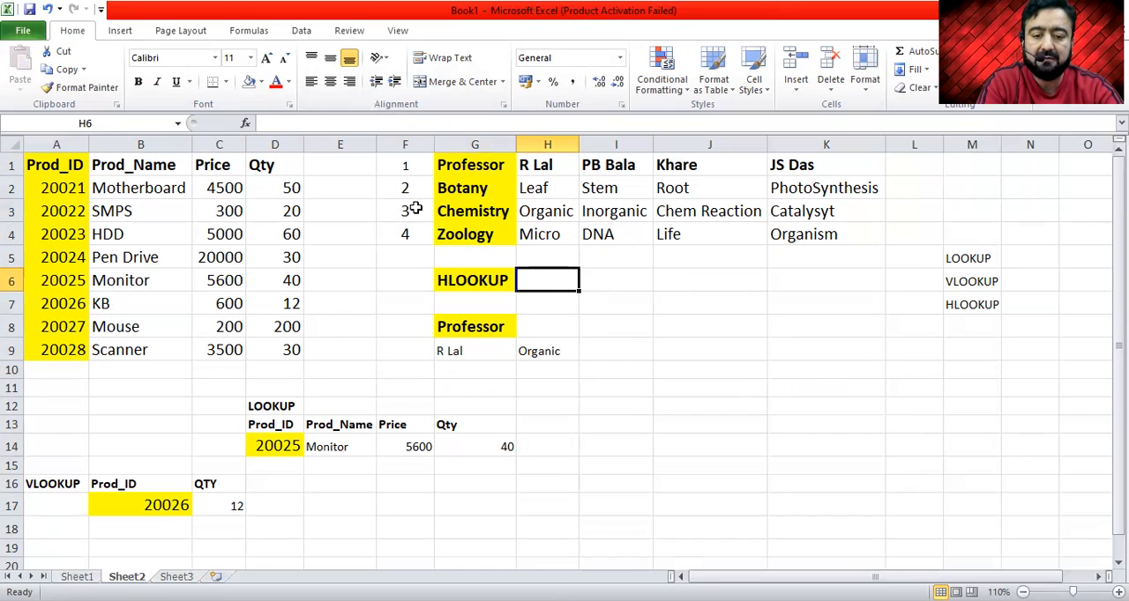
- Change the lookup professor in G9 to the name from J1 and autofit column H's width
click(549, 213)
key(Right)
key(Right)
key(Right)
key(Left)
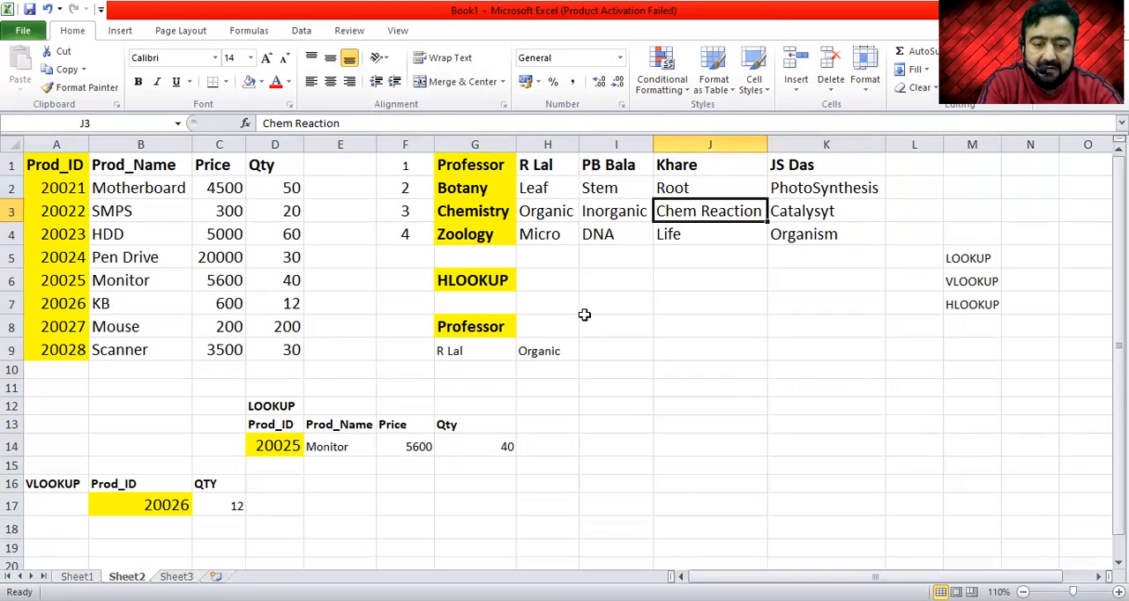
click(461, 348)
text(Khare)
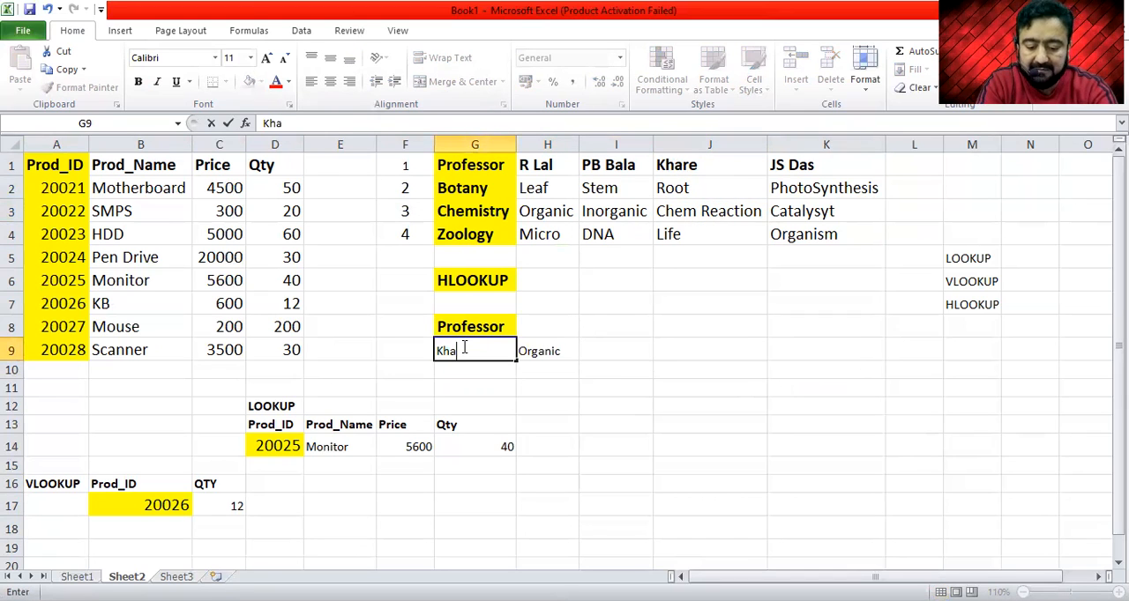
key(Return)
key(Up)
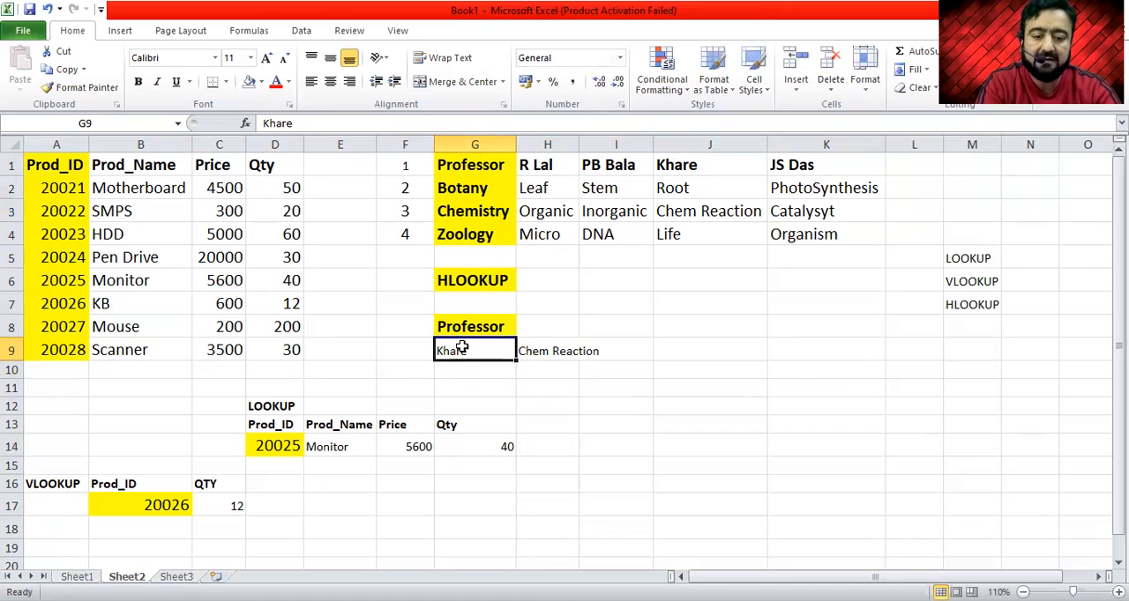
key(Right)
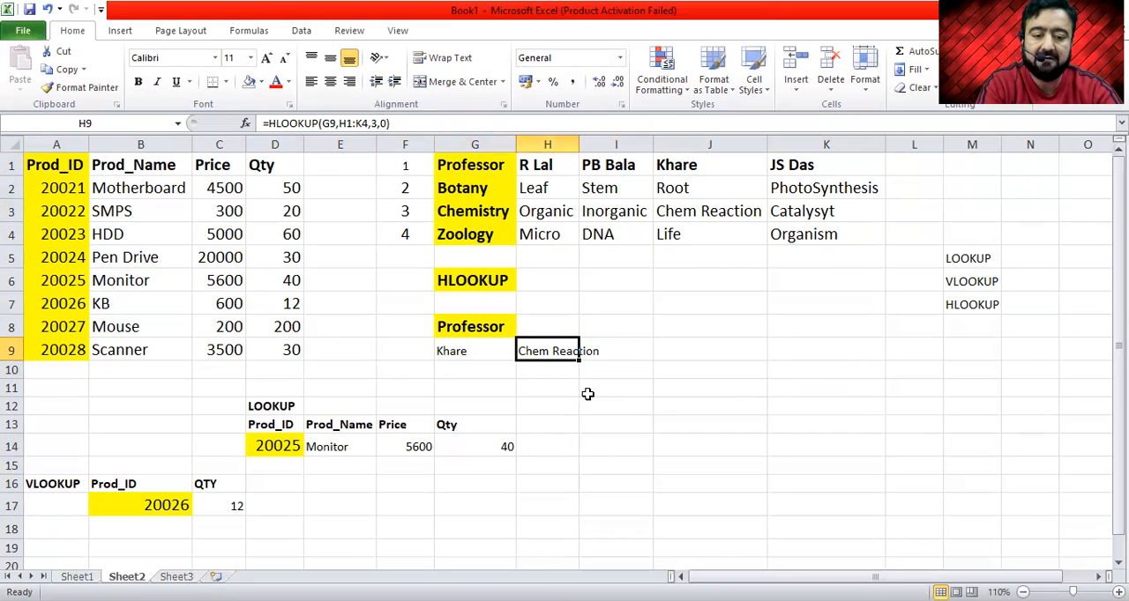
double_click(579, 144)
- Change the lookup professor in G9 to the name from K1
click(491, 350)
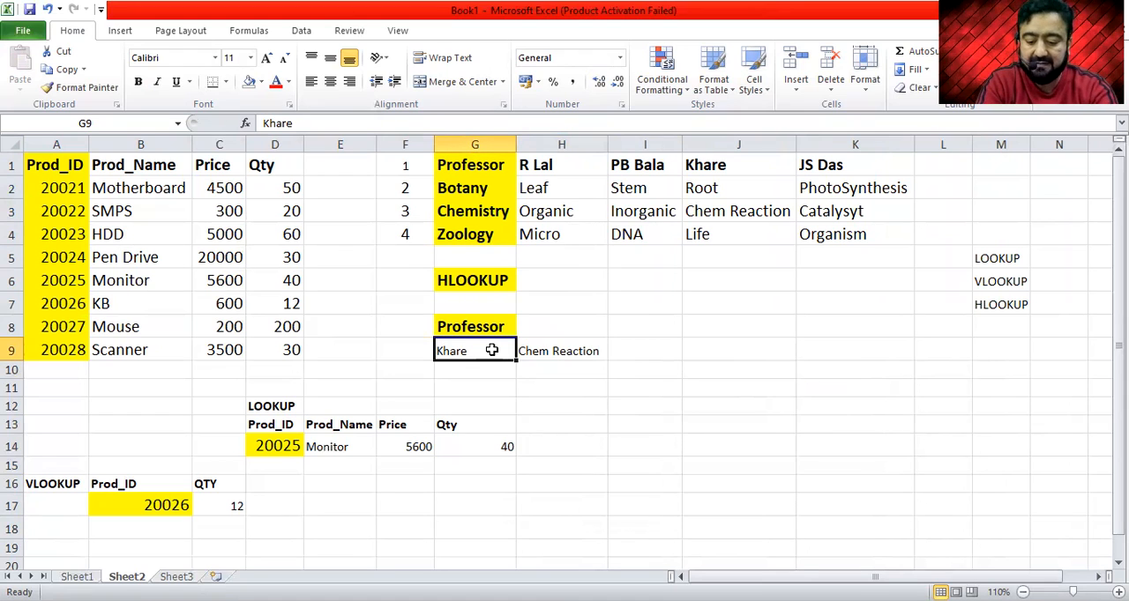
text(JS Das)
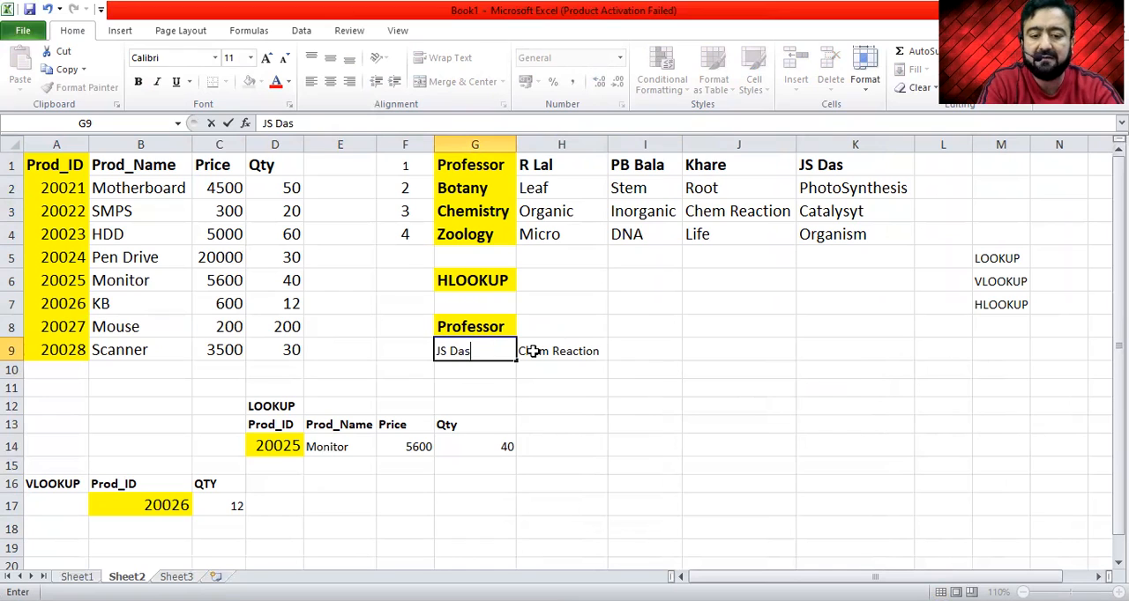
key(Return)
- Re-enter the K1 professor's name in G9 in capitals without the space to test a non-matching lookup value
key(Up)
text(JSDAS)
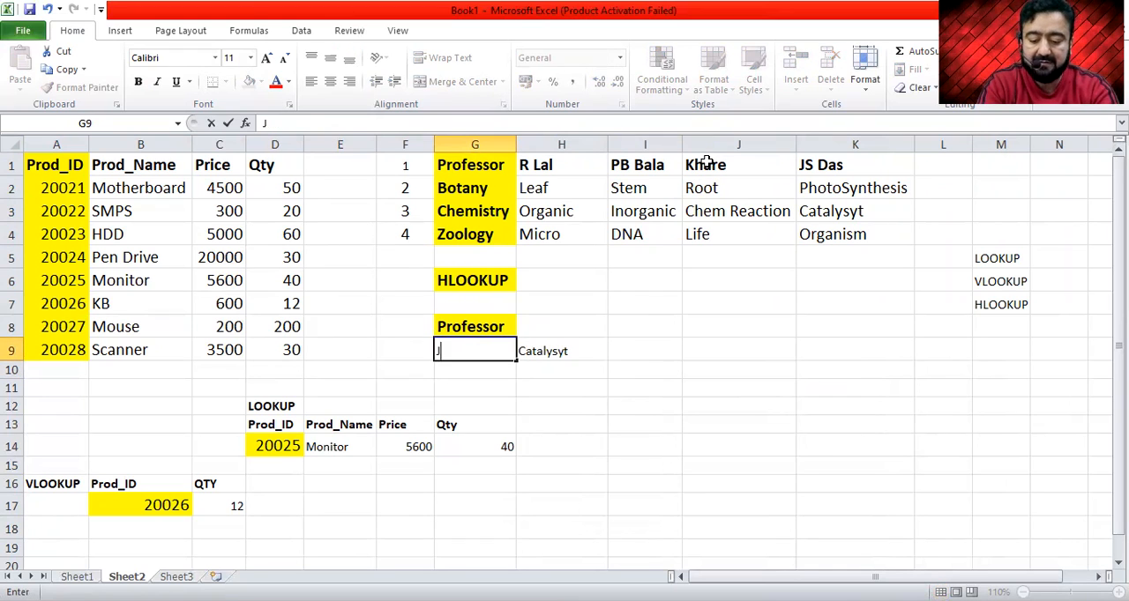
key(Return)
key(Up)
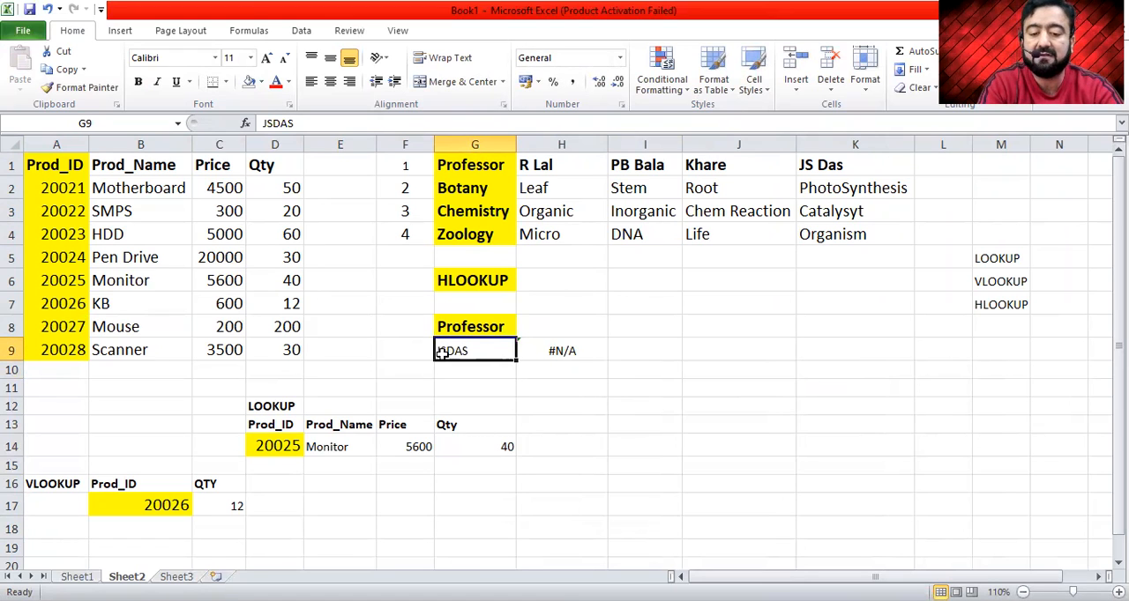
- Copy the professor's name from K1 into the lookup cell G9
click(827, 165)
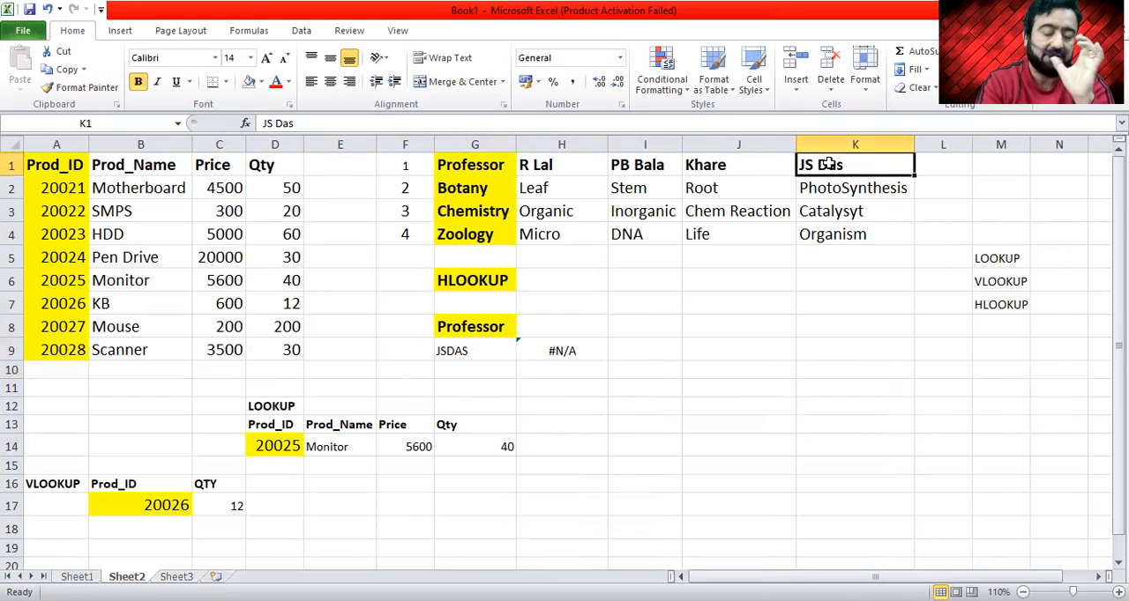
key(ctrl+c)
key(Down)
key(Down)
key(Down)
key(Down)
key(Left)
key(Left)
key(Down)
key(Down)
key(Down)
key(Left)
key(Left)
key(Down)
key(ctrl+v)
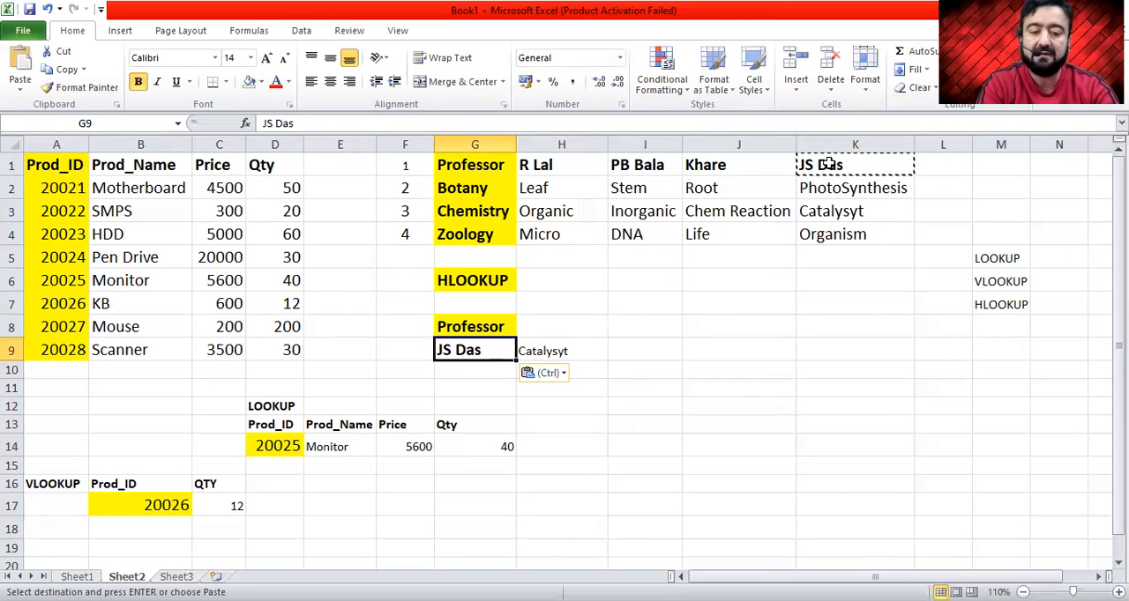
key(Escape)
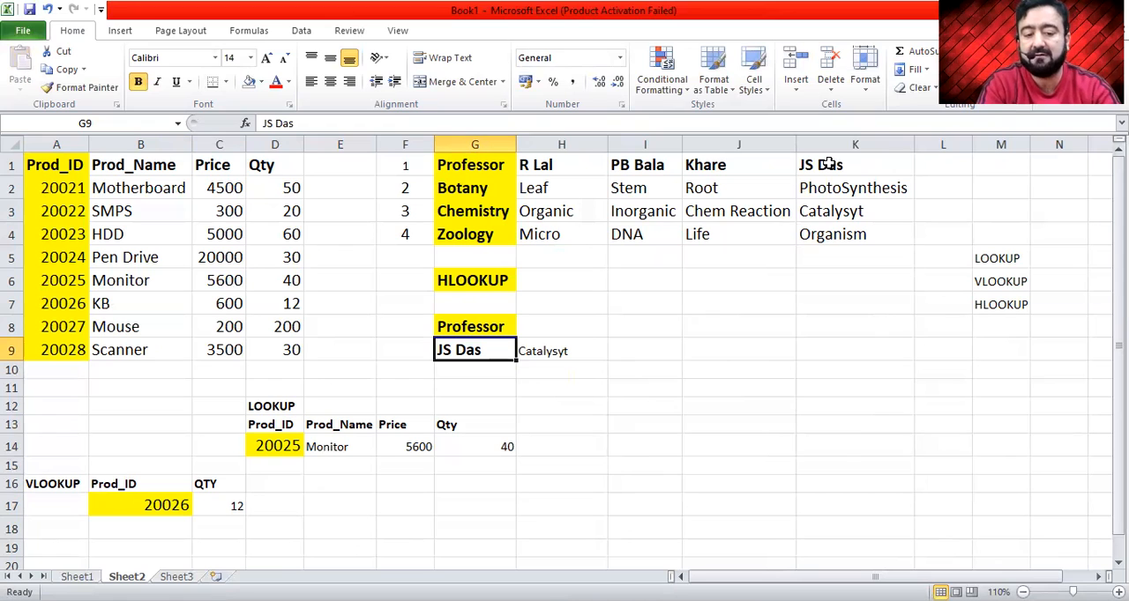
- Change the row index in the H9 HLOOKUP formula to 4 to return the Zoology topic
double_click(546, 350)
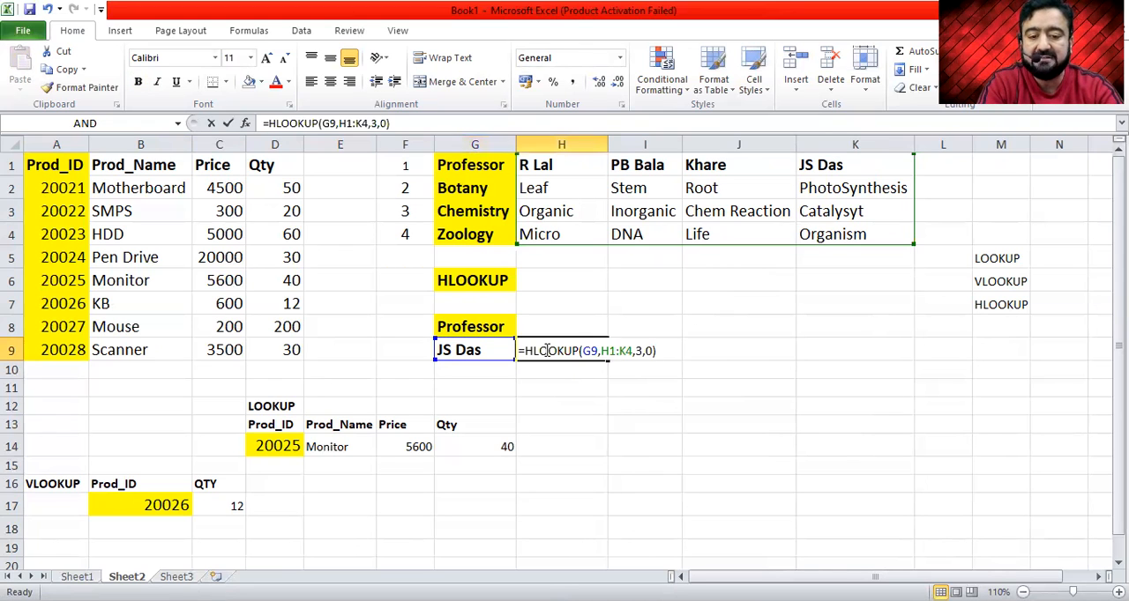
click(638, 351)
text(4)
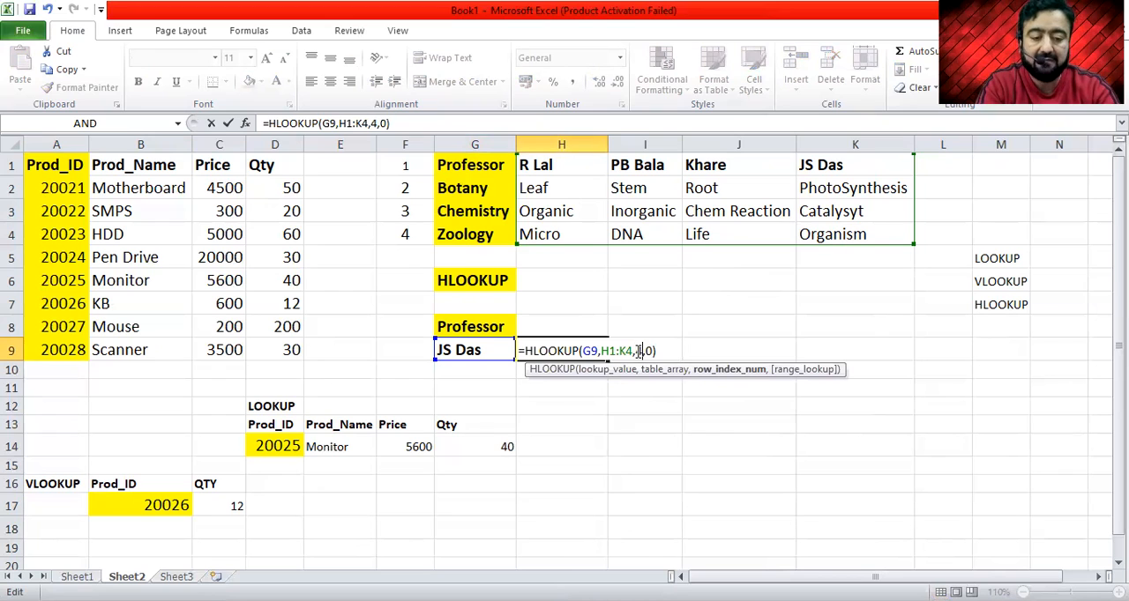
key(Return)
key(Up)
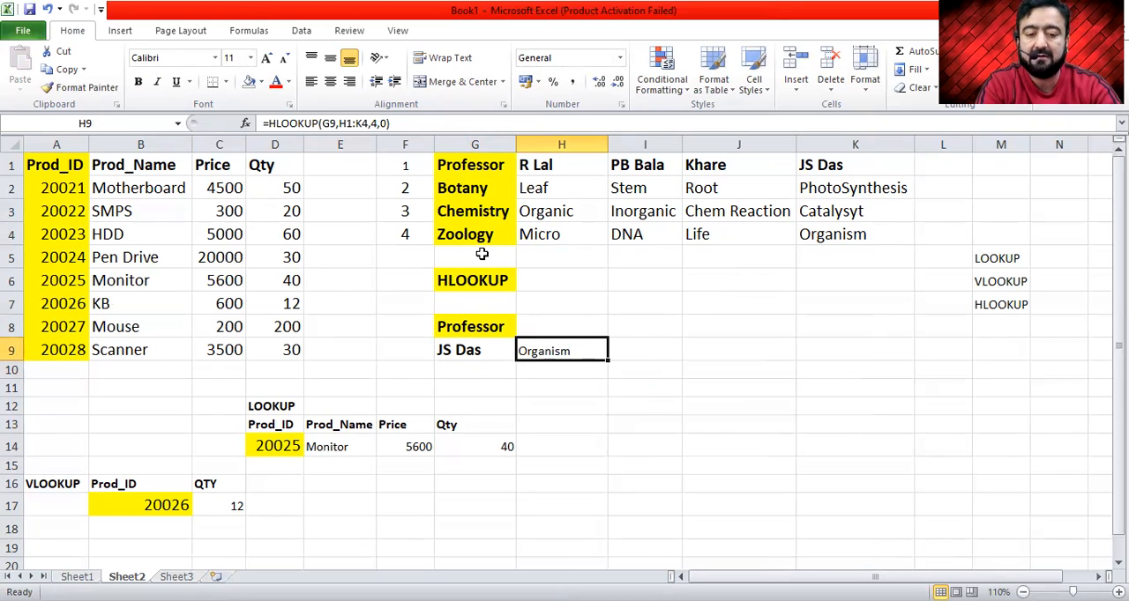
- Copy the professor's name from I1 into the lookup cell G9
click(653, 166)
key(ctrl+c)
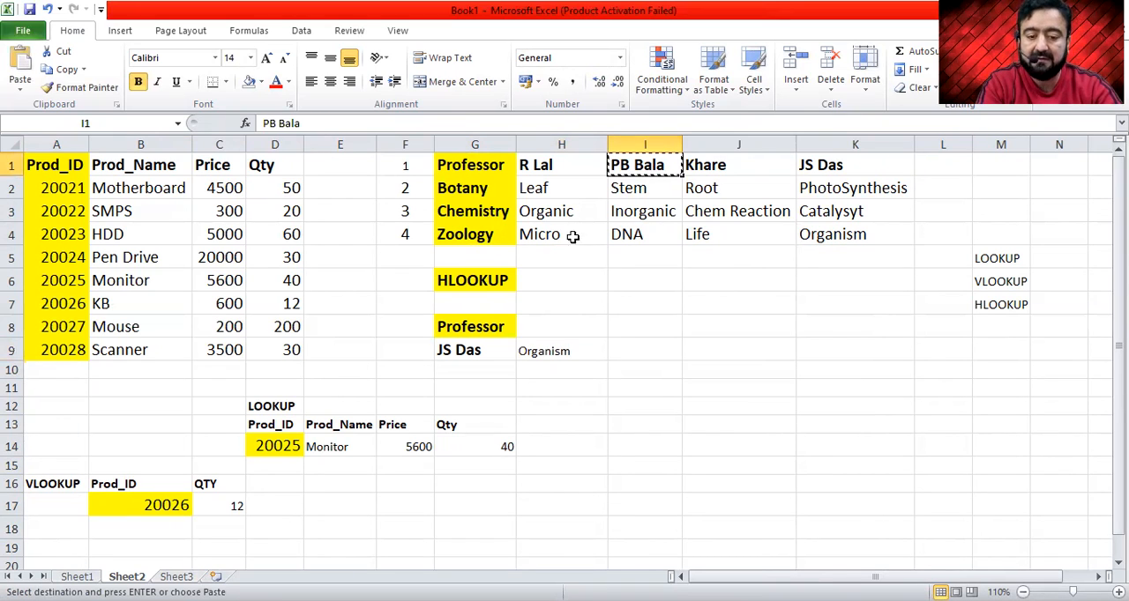
click(480, 348)
key(ctrl+v)
key(Escape)
- Change the Zoology topic in cell I4 to RNA
key(Up)
key(Right)
key(Up)
key(Up)
key(Up)
key(Up)
key(Right)
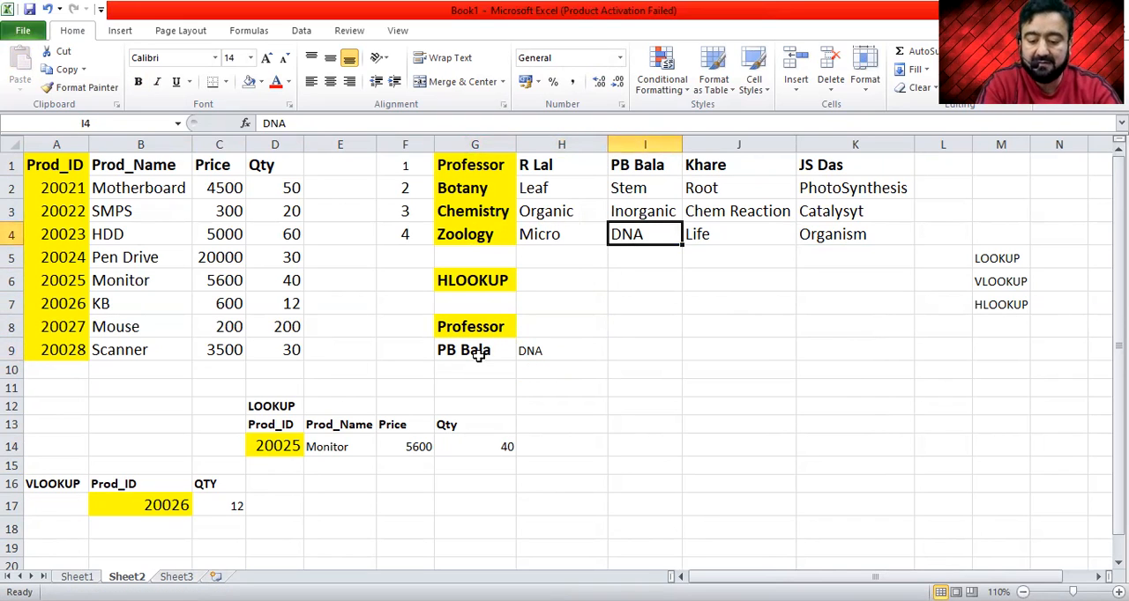
text(RNA)
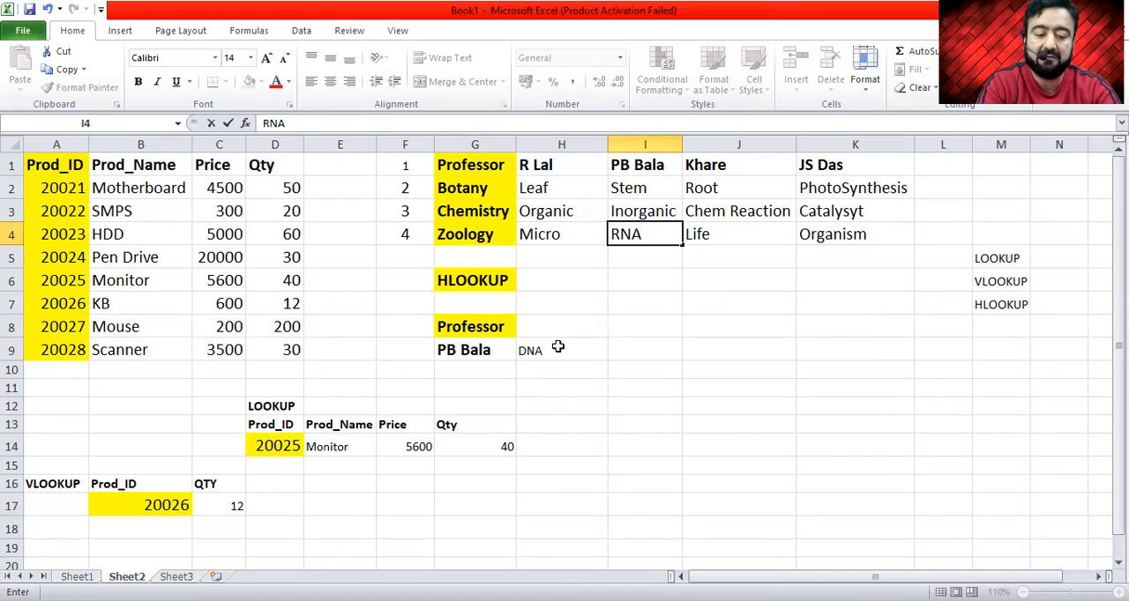
key(Return)
key(Up)
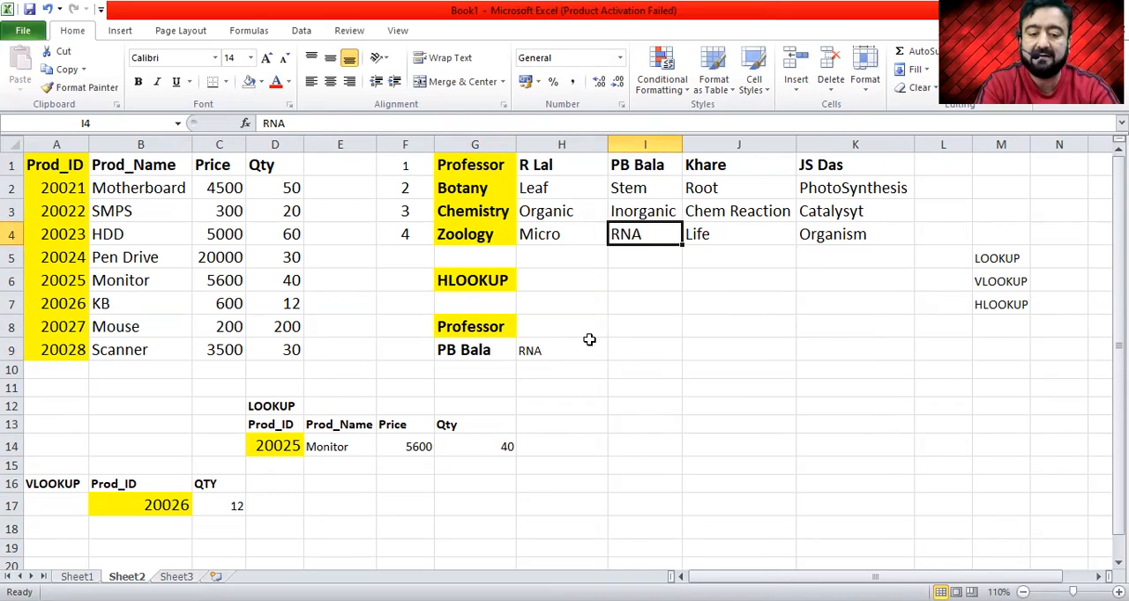
click(578, 450)
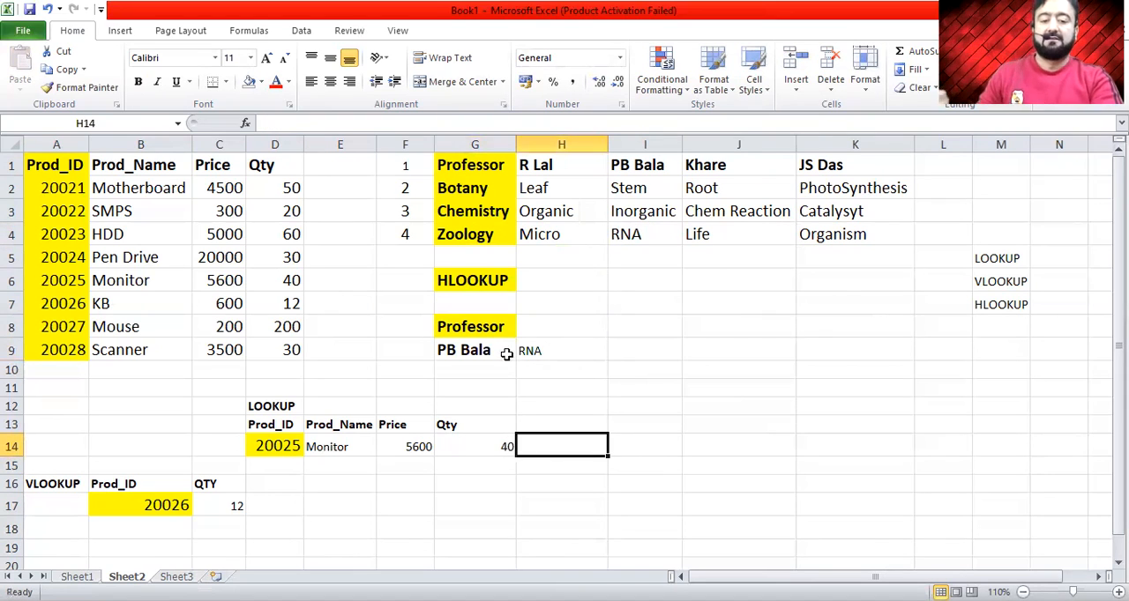